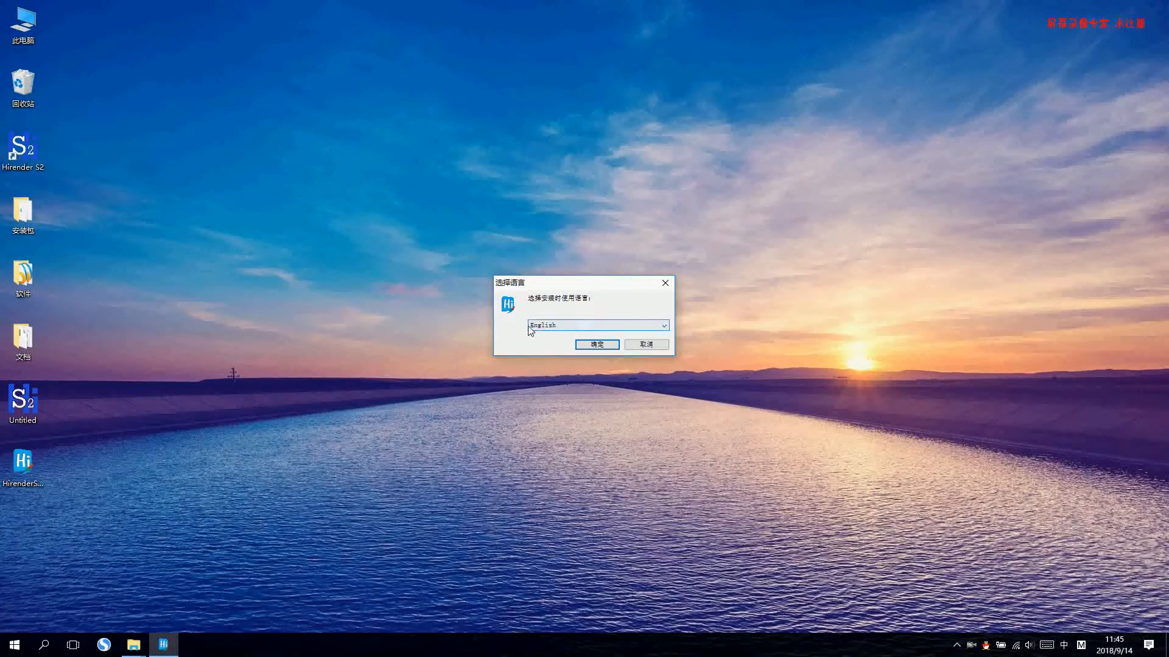
# Choose English as the setup language and remove the existing Hirender S2 installation.
pyautogui.click(597, 345)
pyautogui.click(611, 368)
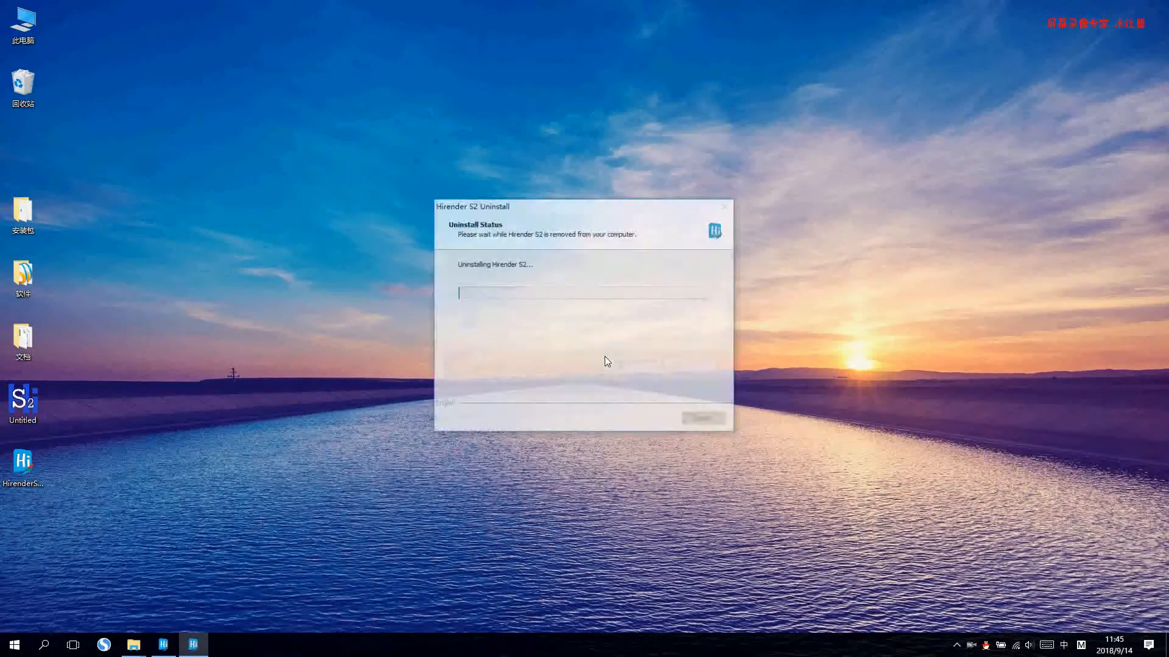
pyautogui.click(683, 367)
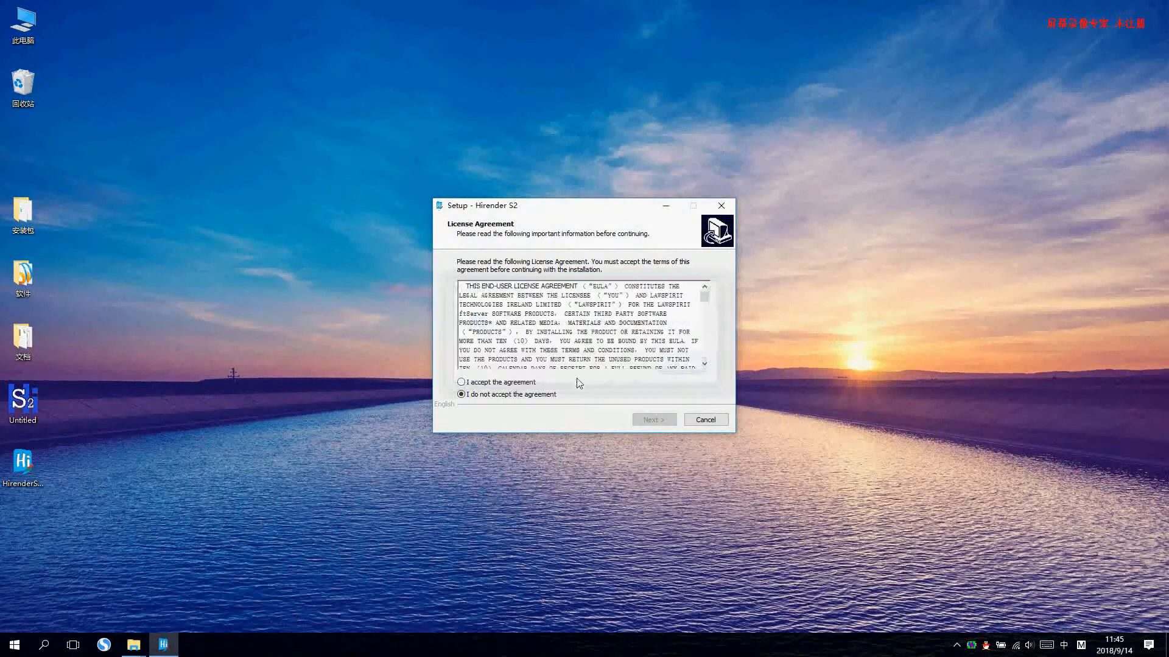
# Accept the license agreement and install Hirender S2 into the default folder C:\Program Files\HirenderS2.
pyautogui.click(493, 385)
pyautogui.click(653, 419)
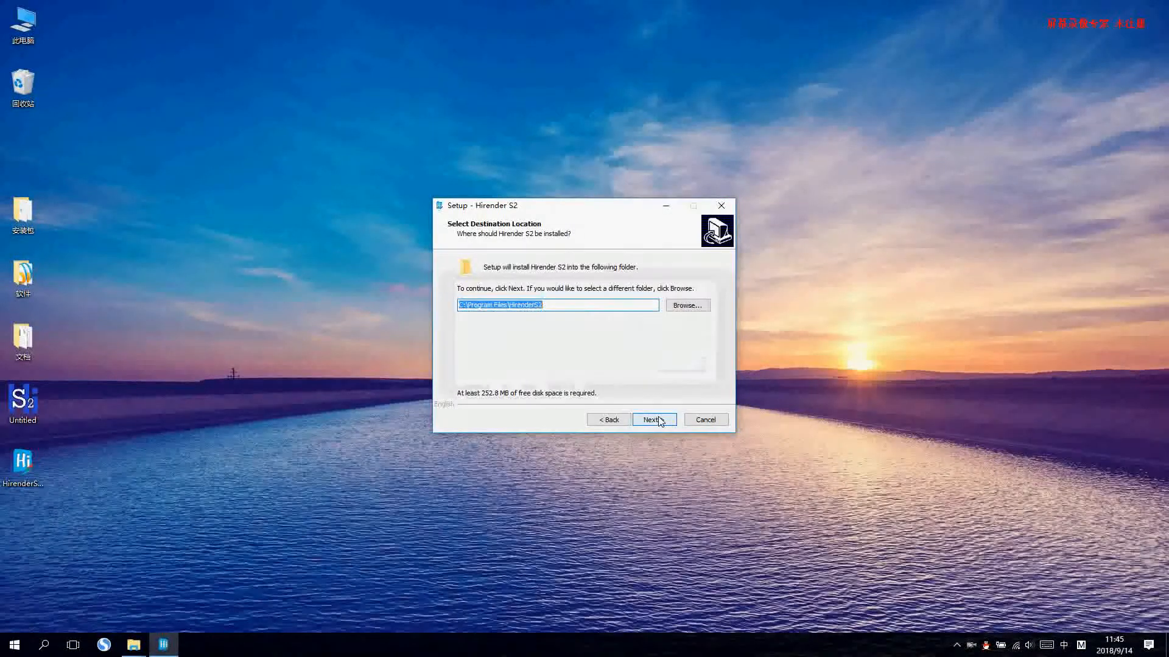
pyautogui.click(657, 420)
pyautogui.click(629, 382)
pyautogui.click(650, 419)
pyautogui.click(655, 419)
pyautogui.click(654, 420)
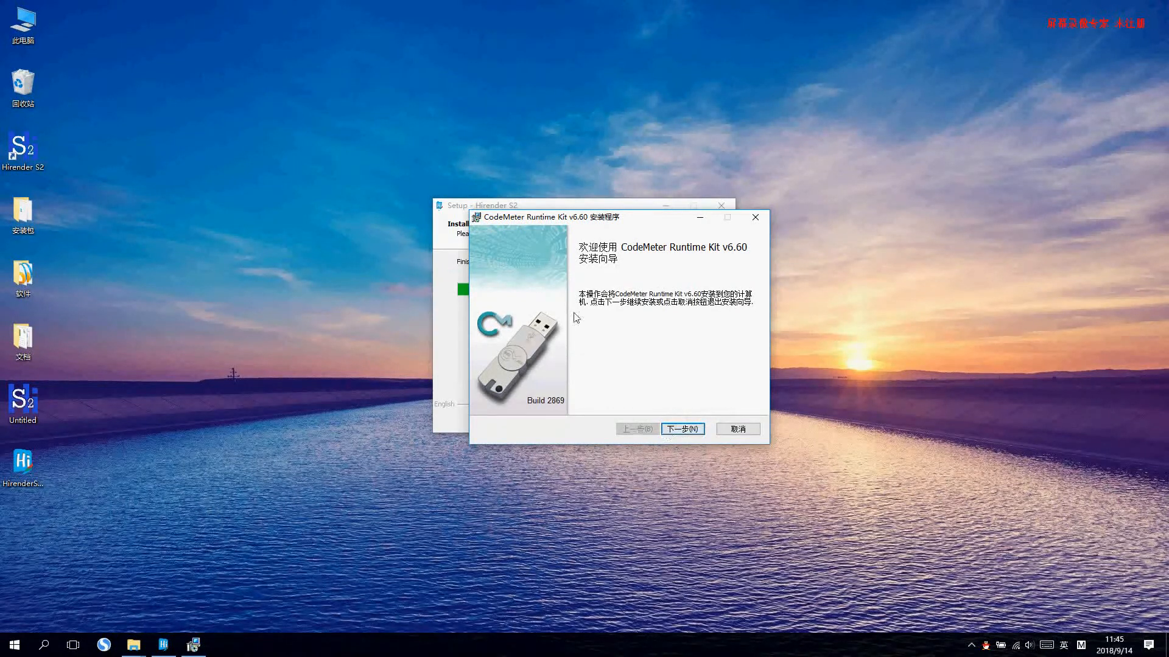
# Cancel the CodeMeter Runtime Kit v6.60 installation and finish the Hirender S2 setup with launching enabled.
pyautogui.click(739, 430)
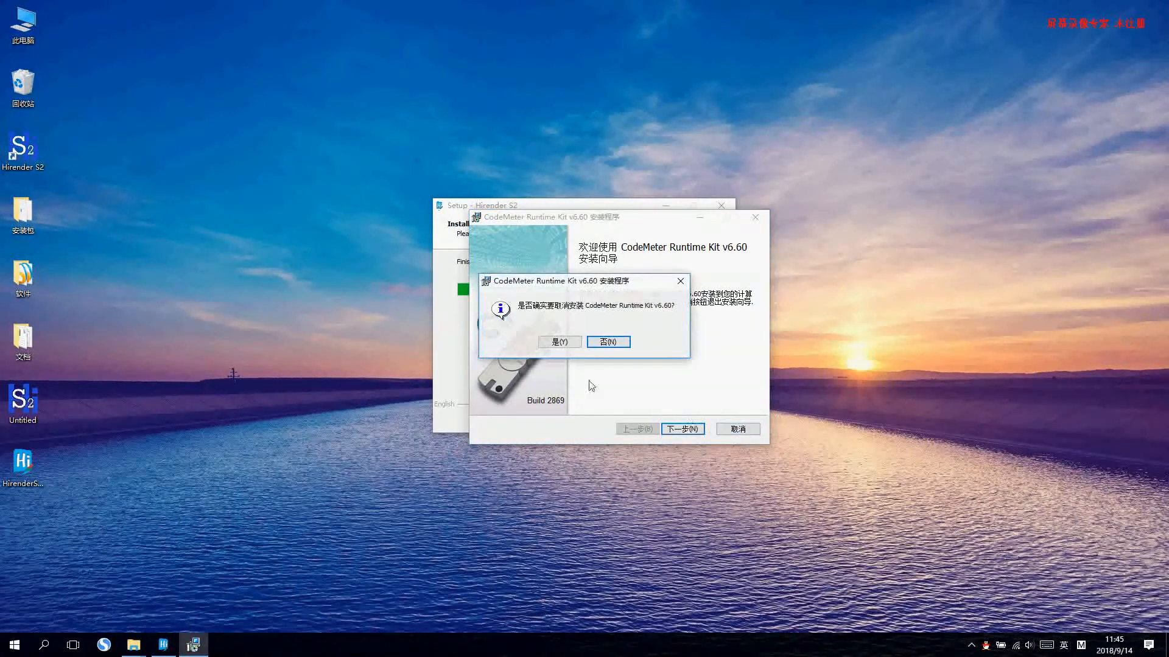
pyautogui.click(558, 342)
pyautogui.click(647, 419)
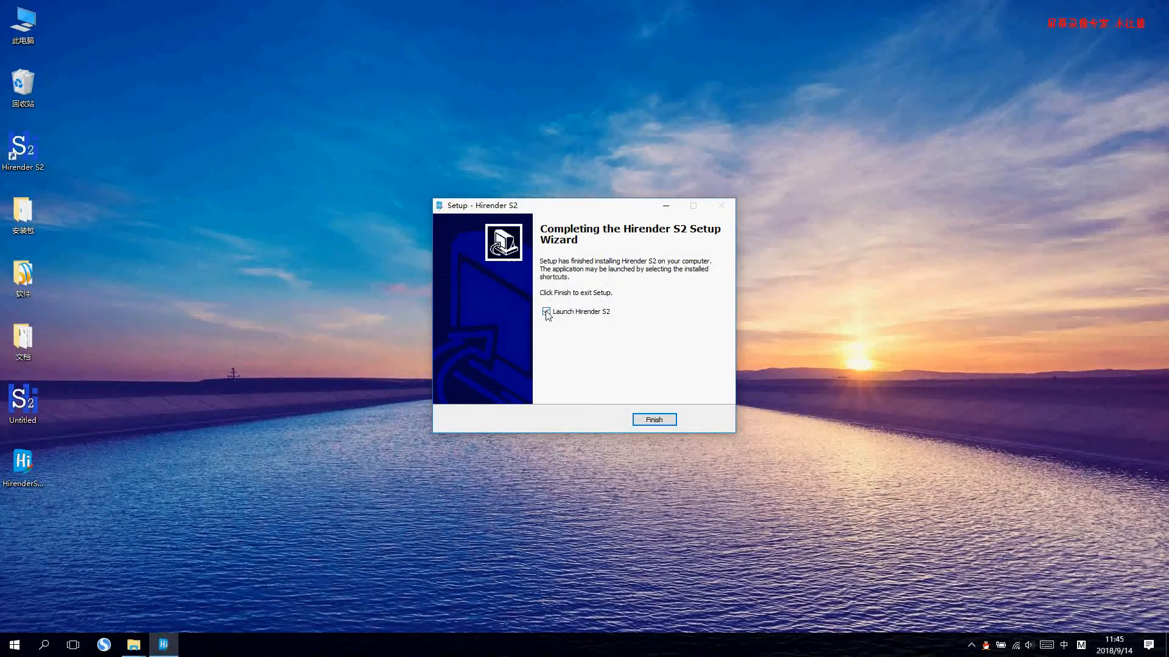
pyautogui.click(654, 420)
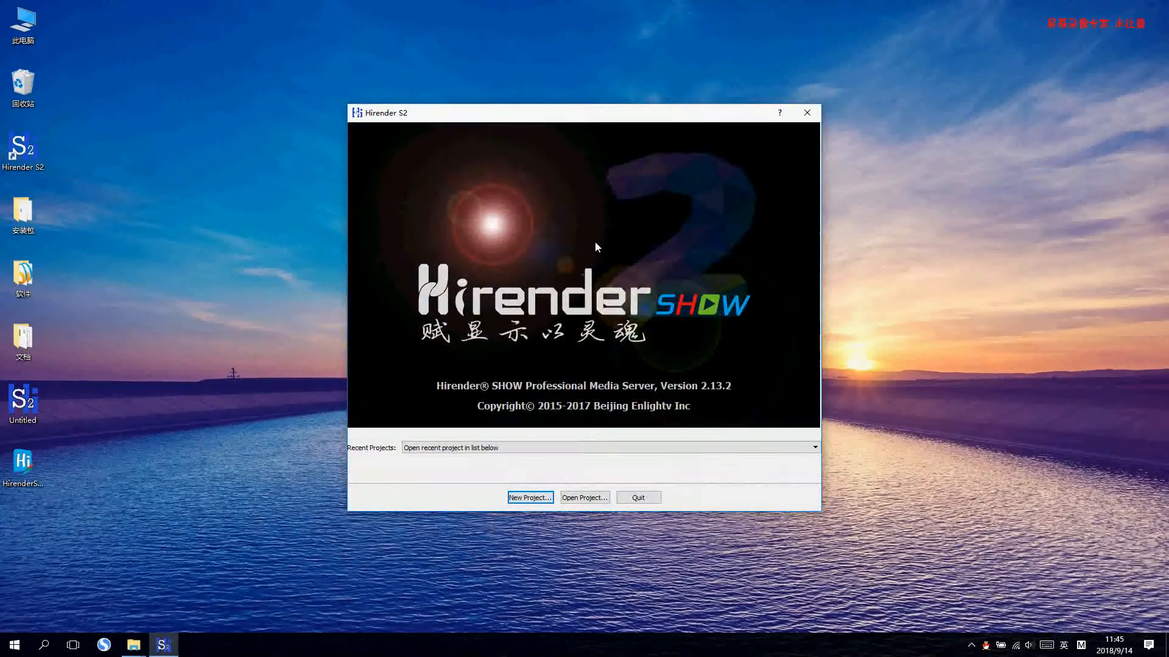
# Create a new project named Untitled on the Desktop, replacing the existing file.
pyautogui.moveTo(598, 120); pyautogui.dragTo(667, 119)
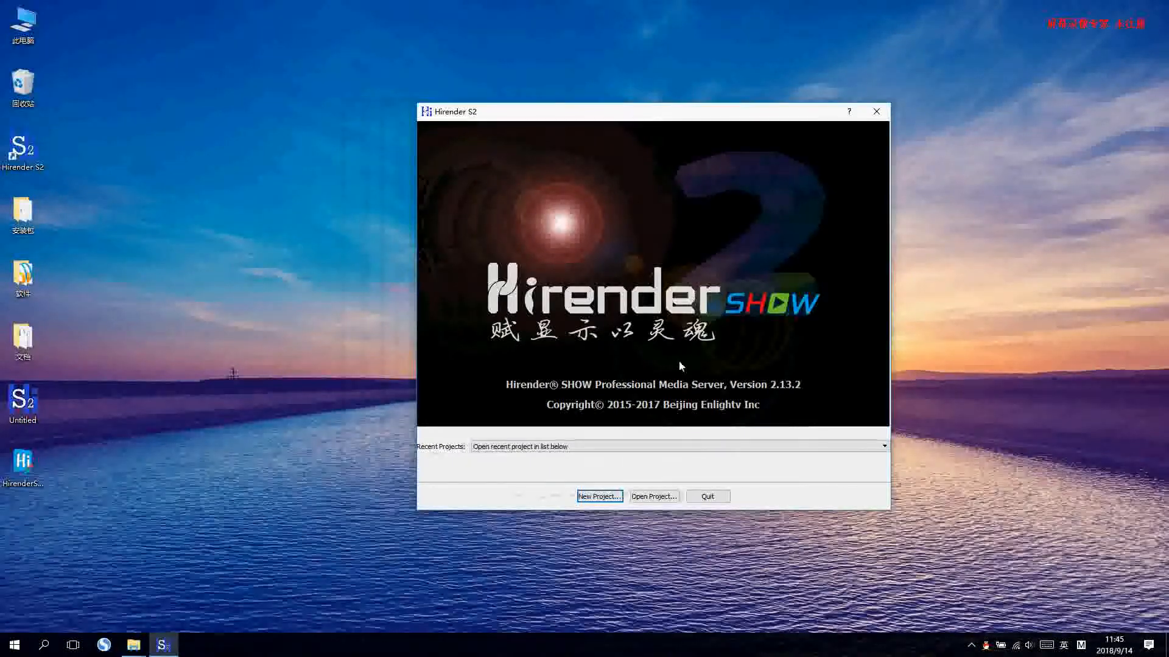
pyautogui.click(595, 497)
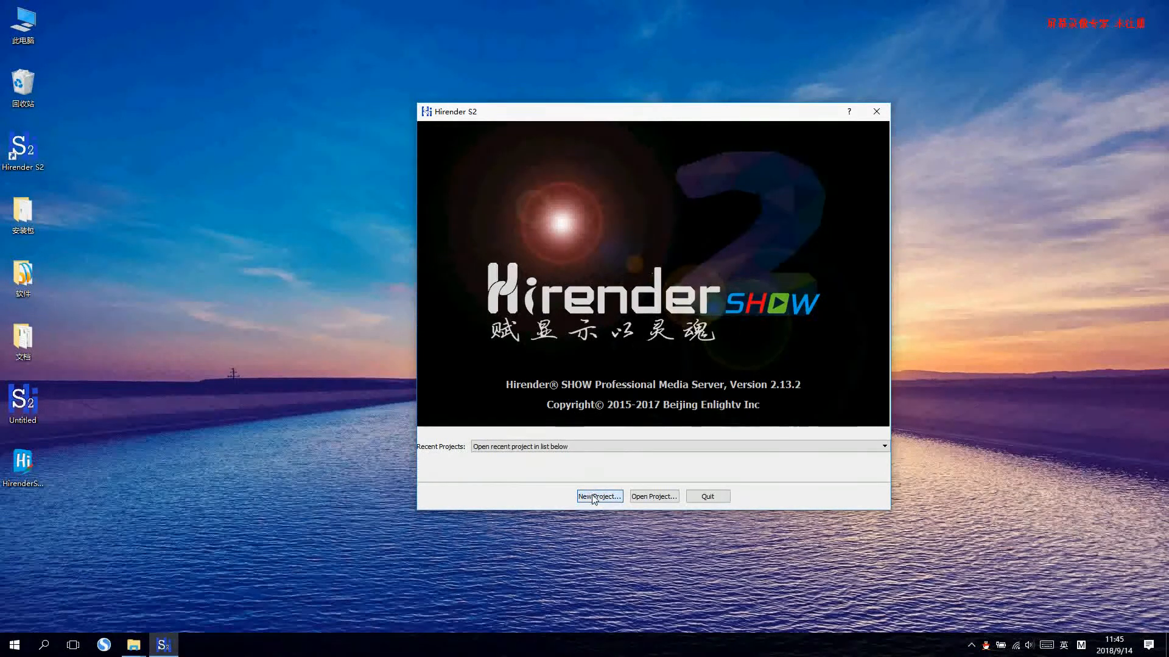
pyautogui.click(466, 247)
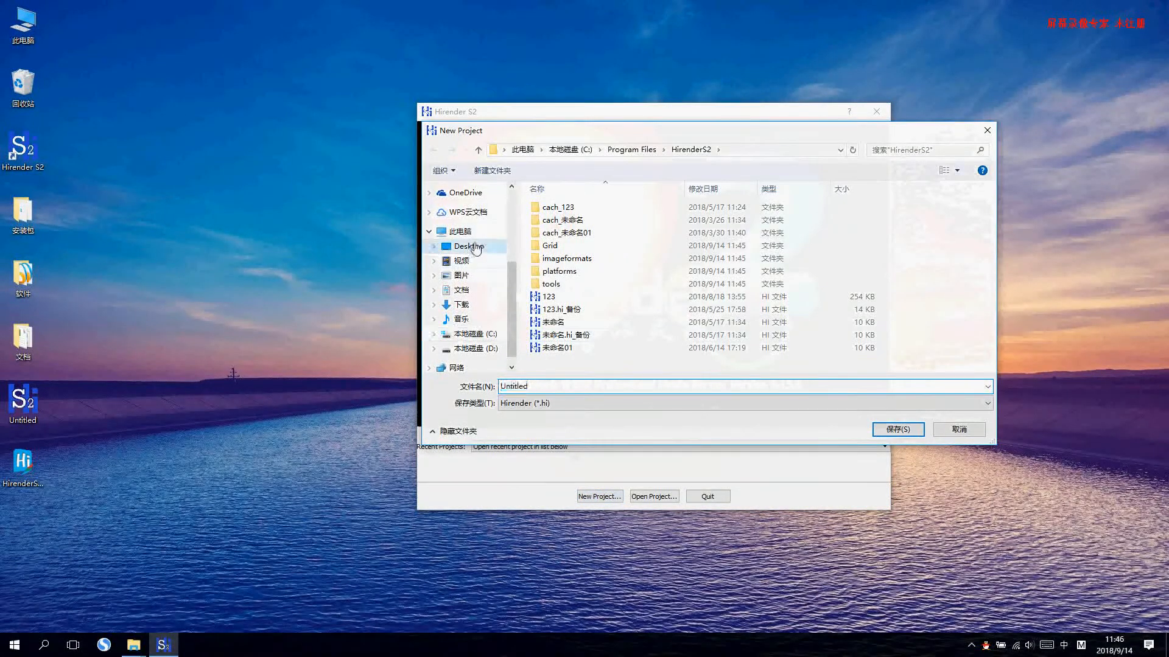
pyautogui.click(755, 228)
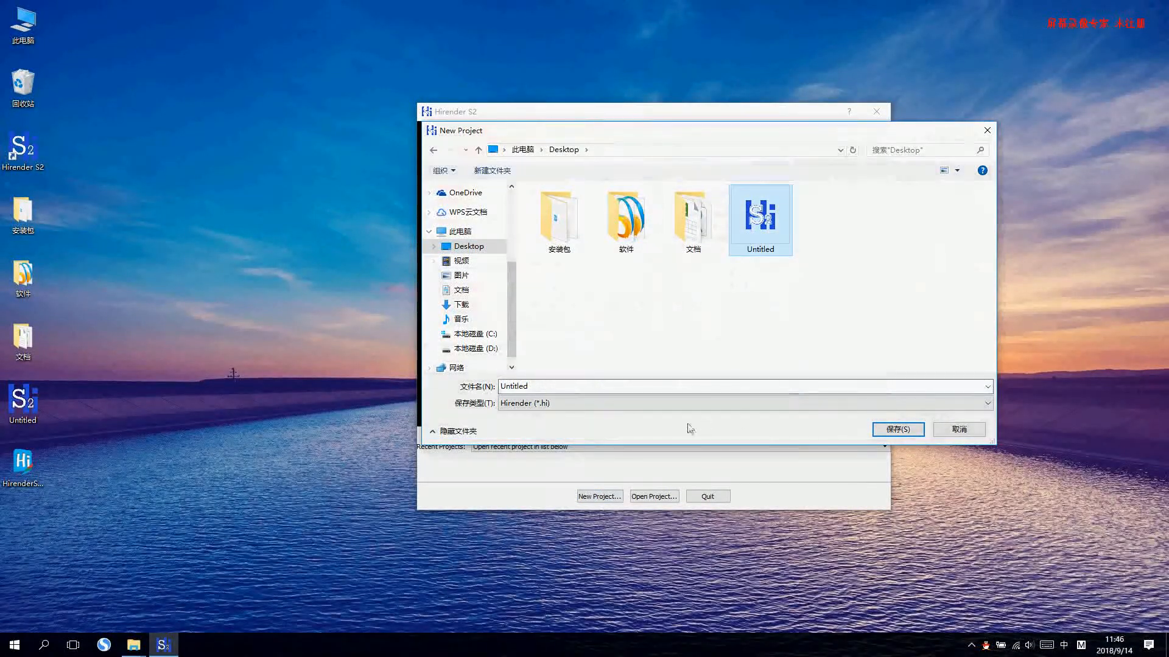
pyautogui.click(906, 434)
pyautogui.click(625, 323)
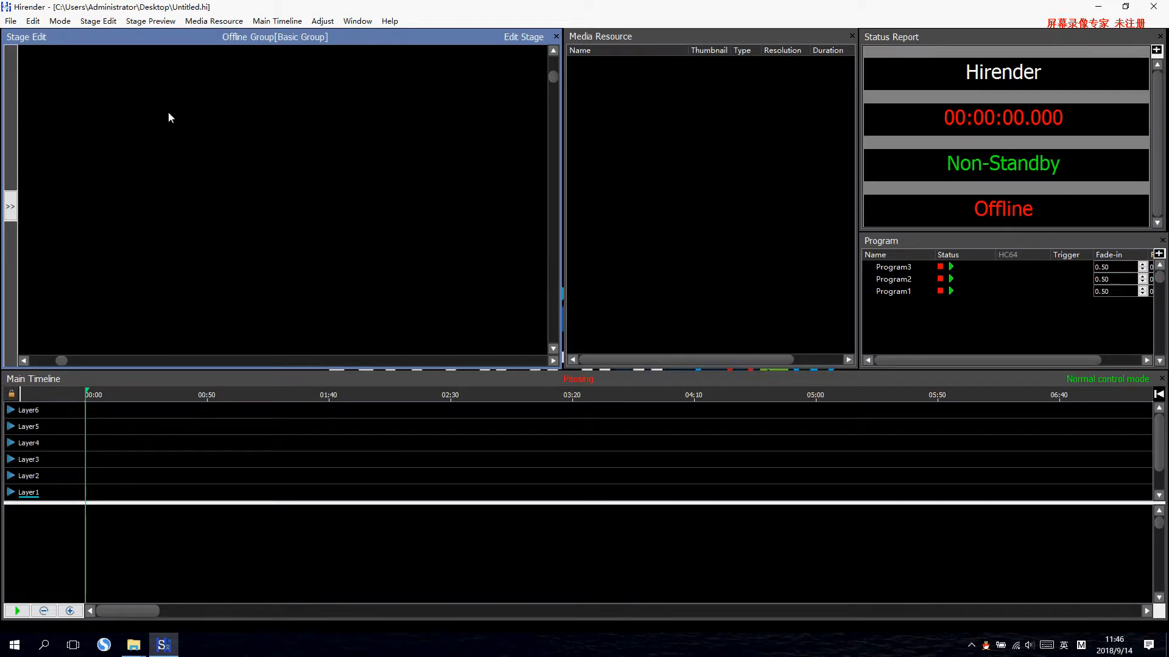
# Start adding local media to the media resources and browse to the folder 公司软件\素材 on drive D.
pyautogui.click(646, 42)
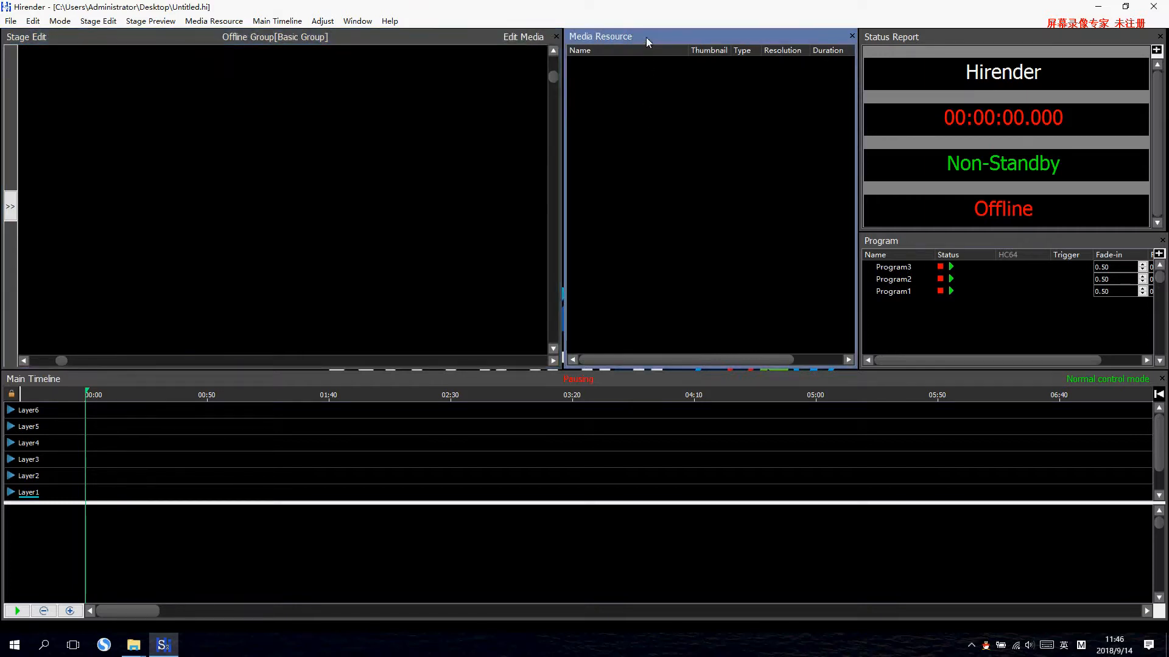
pyautogui.rightClick(619, 110)
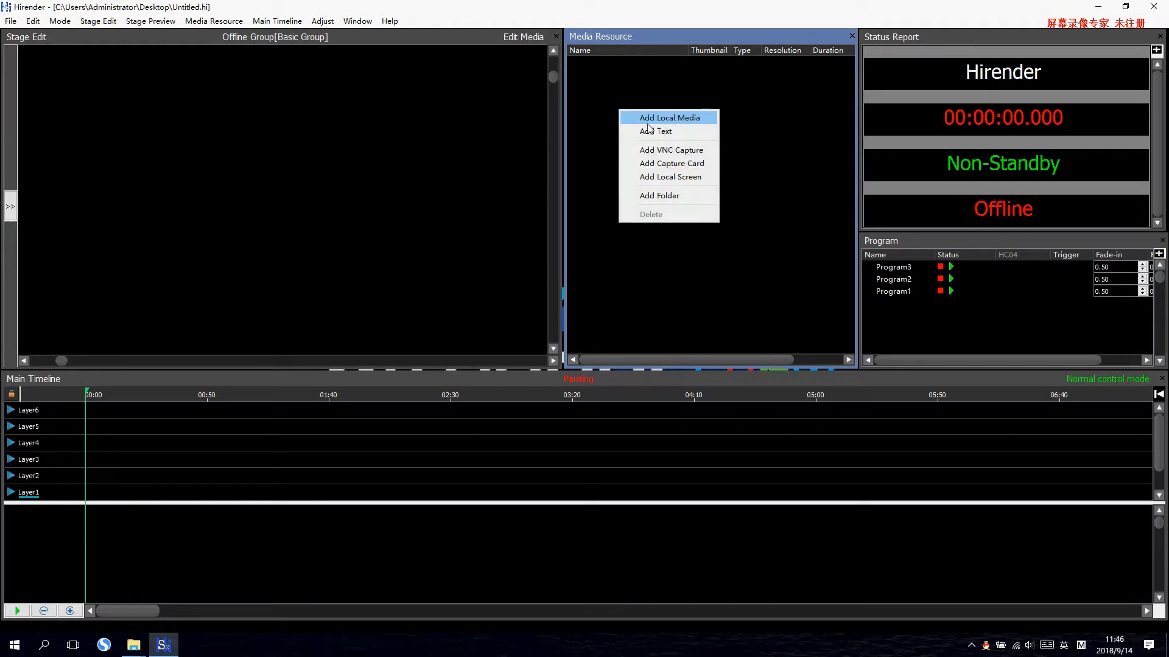
pyautogui.click(673, 118)
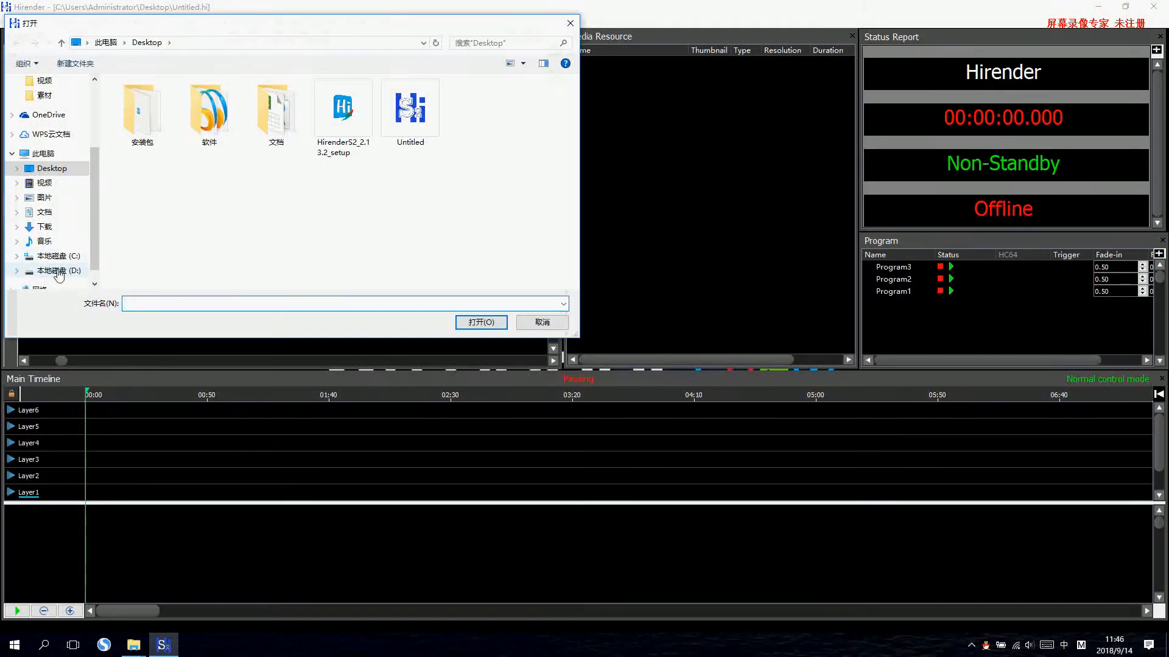
pyautogui.click(59, 273)
pyautogui.scroll(-10, 179, 237)
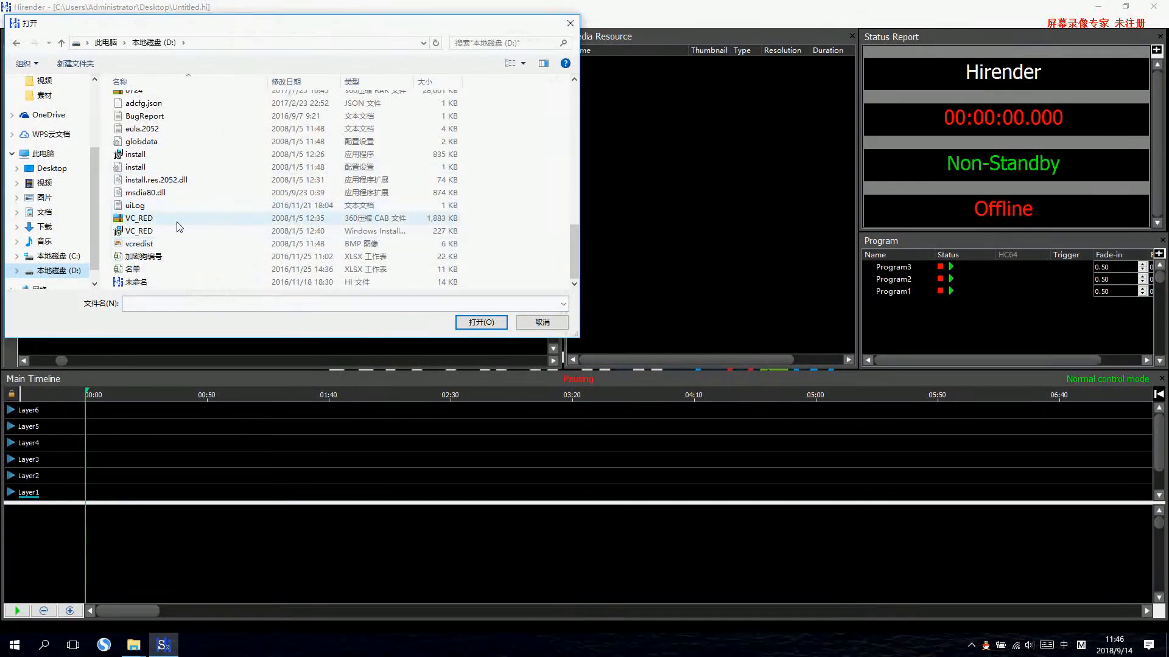
pyautogui.scroll(5, 180, 227)
pyautogui.doubleClick(197, 202)
pyautogui.scroll(-6, 206, 205)
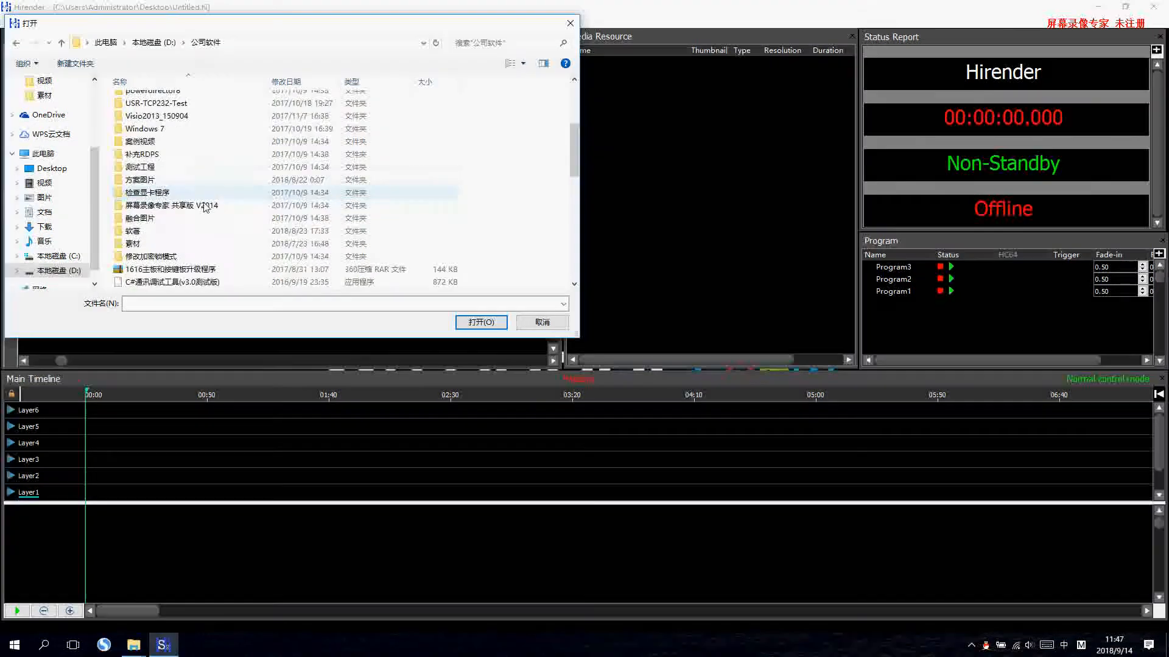
pyautogui.scroll(3, 196, 231)
pyautogui.doubleClick(204, 202)
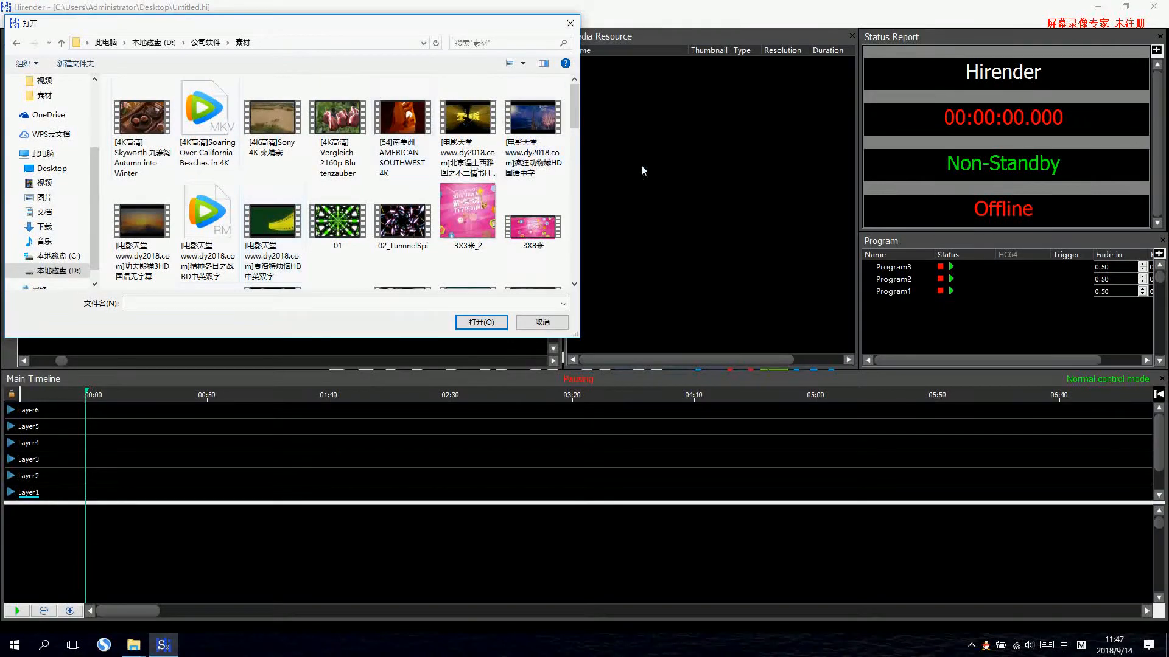
# Import the clips at the end of the 素材 folder, from 红梅映月舞台 to 中国风青花瓷, without 圣城_4K_H264 and 整体.
pyautogui.scroll(-10, 436, 231)
pyautogui.moveTo(492, 257); pyautogui.dragTo(127, 89)
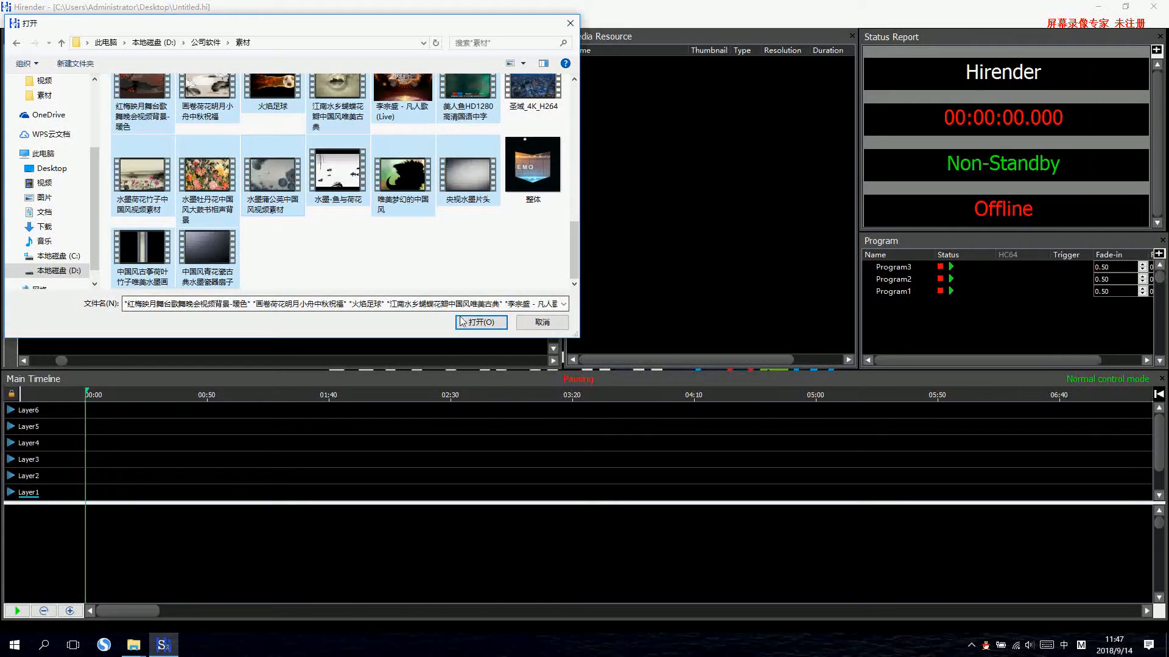
pyautogui.click(464, 321)
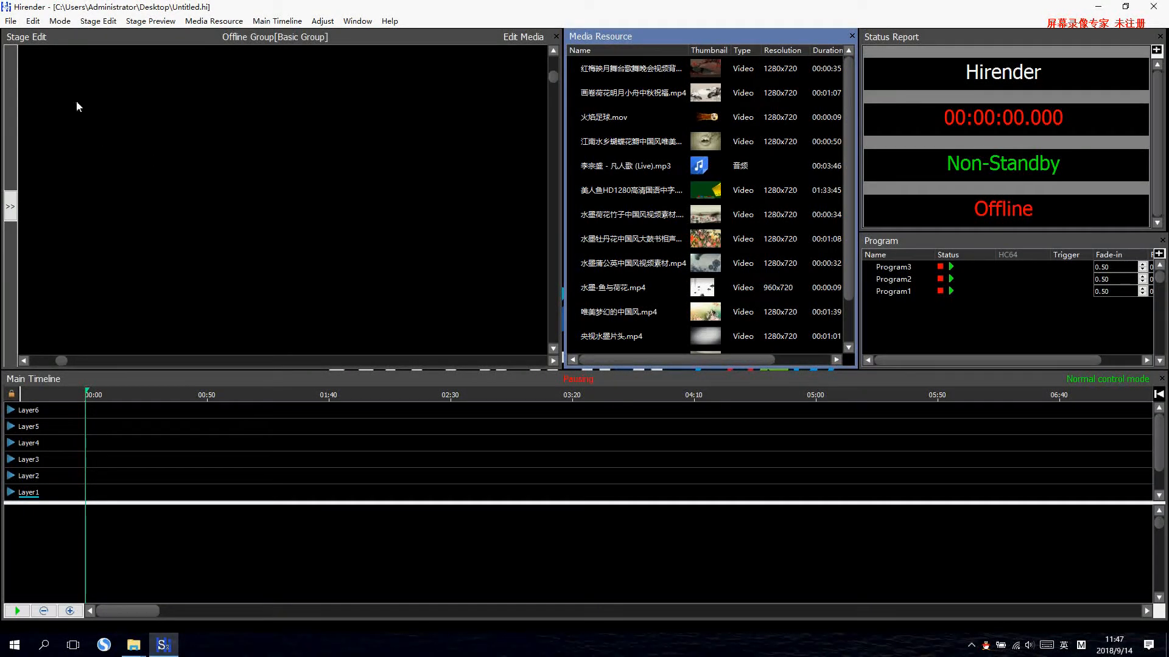
# Identify the connected displays and add display 2 (1920 x 1080) to the stage as a local display.
pyautogui.click(97, 23)
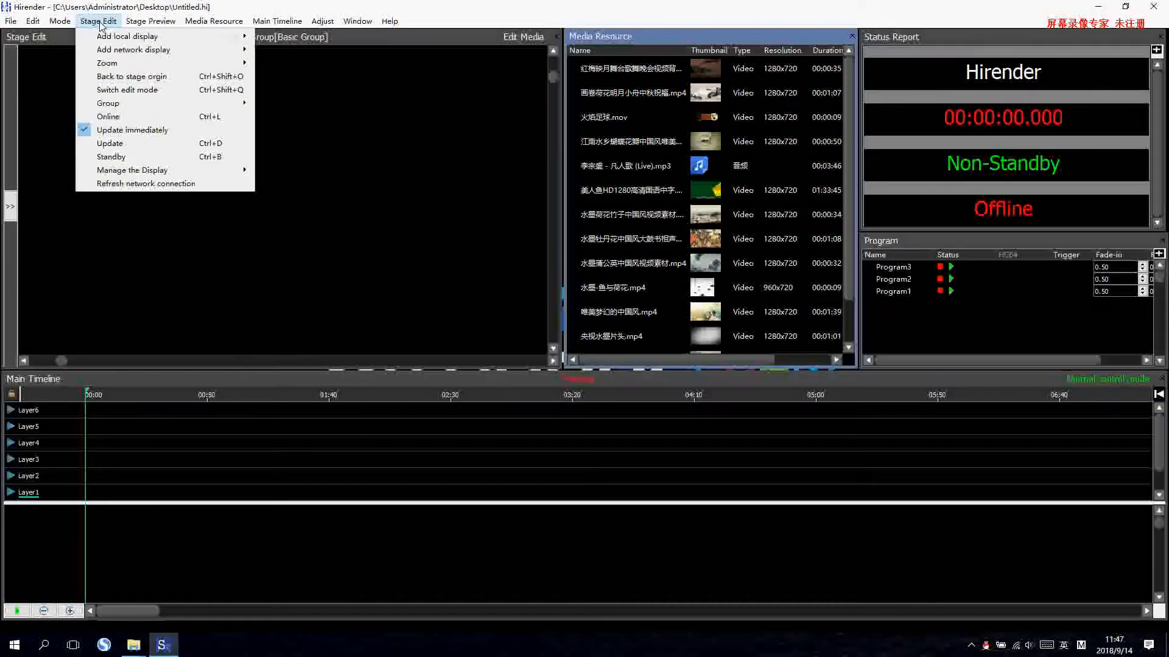
pyautogui.moveTo(116, 38)
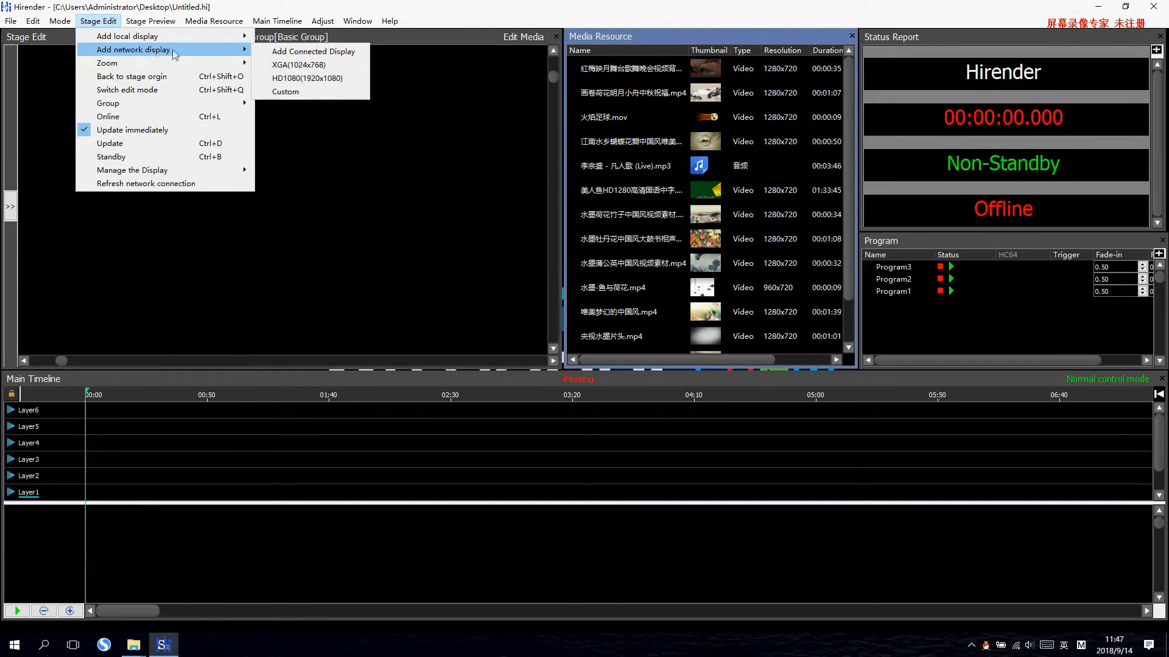
pyautogui.moveTo(204, 53)
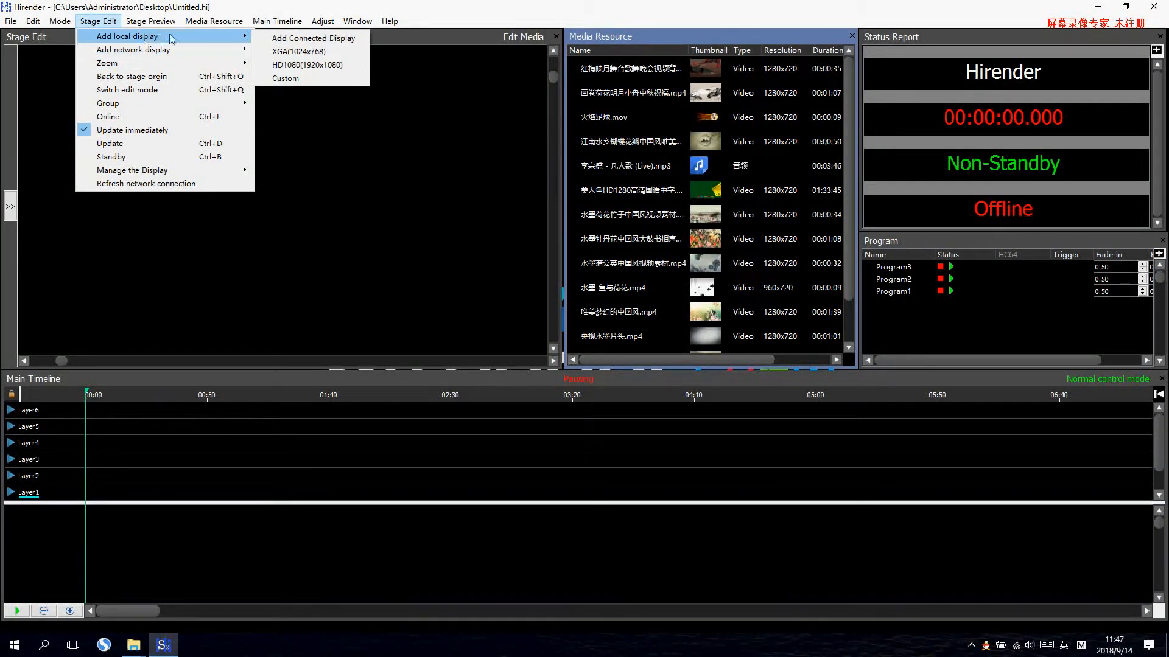
pyautogui.click(298, 41)
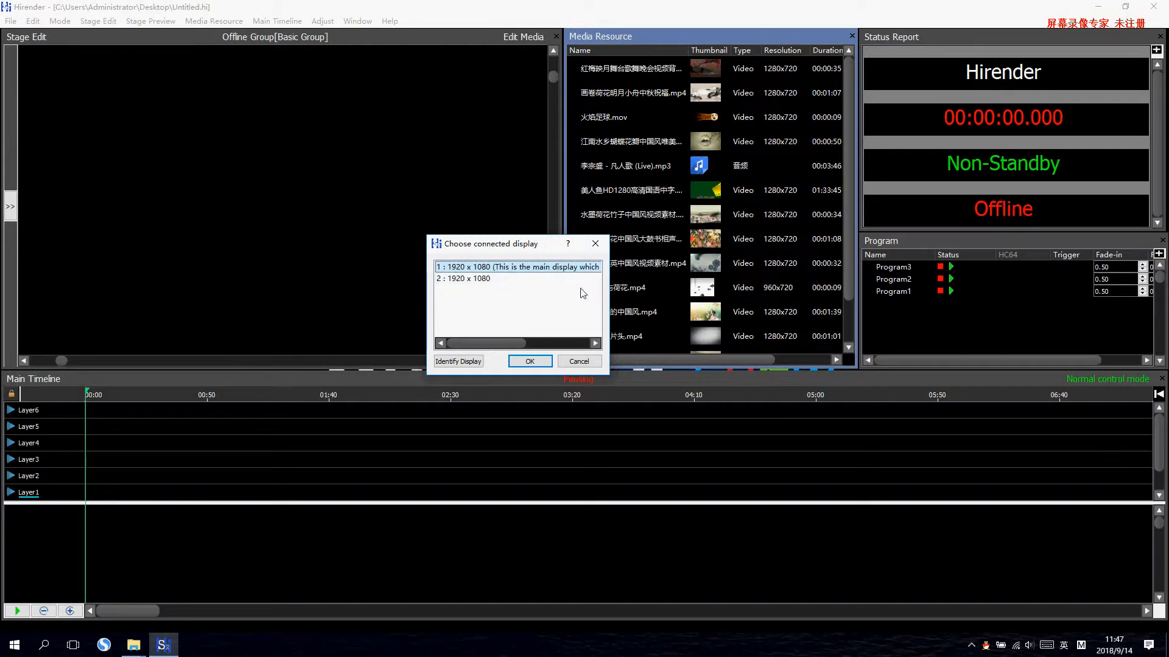
pyautogui.click(462, 363)
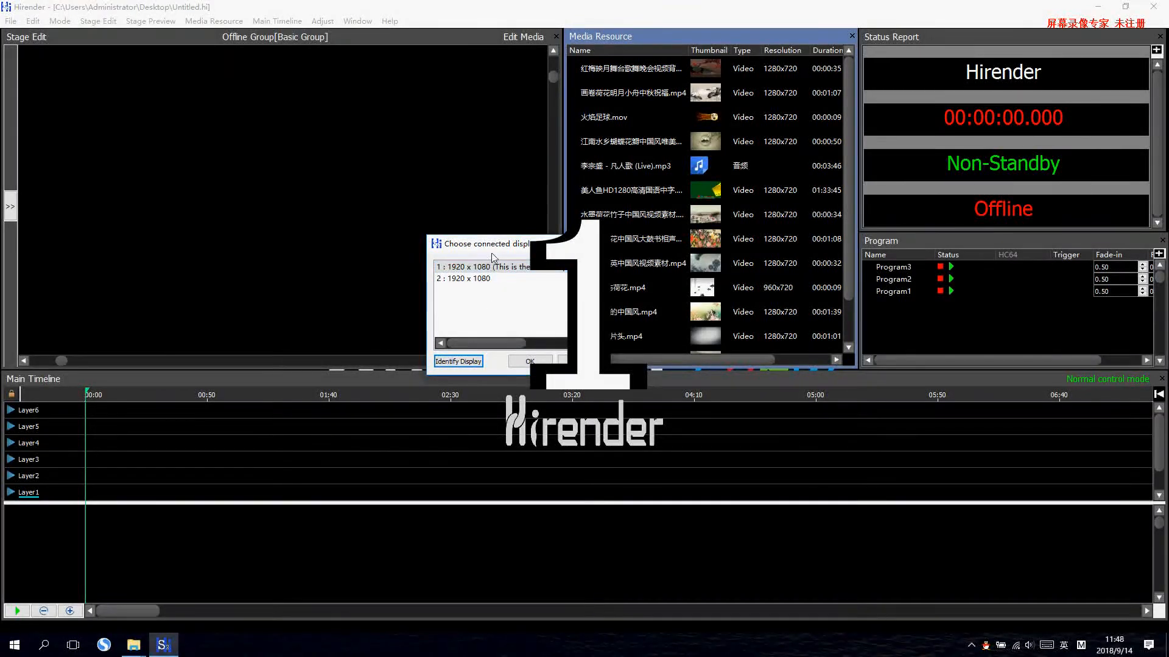
pyautogui.moveTo(493, 246); pyautogui.dragTo(473, 244)
pyautogui.click(462, 276)
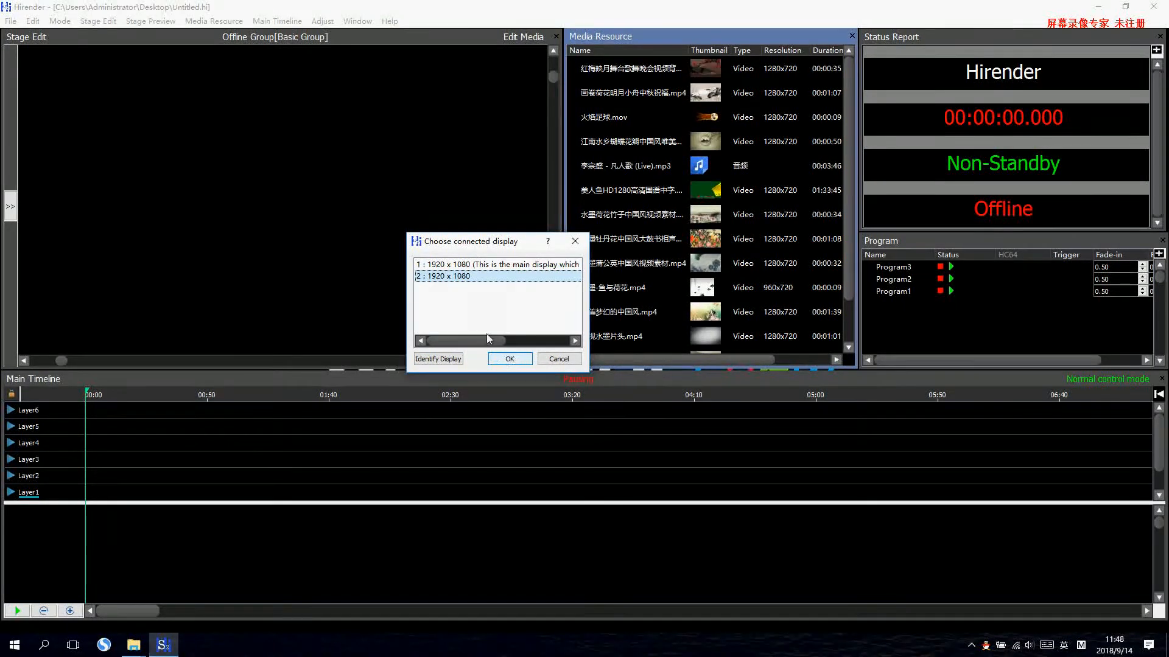
pyautogui.click(511, 359)
# Move the local display to about left 208, top 108 on the stage and open its output.
pyautogui.moveTo(195, 149); pyautogui.dragTo(226, 164)
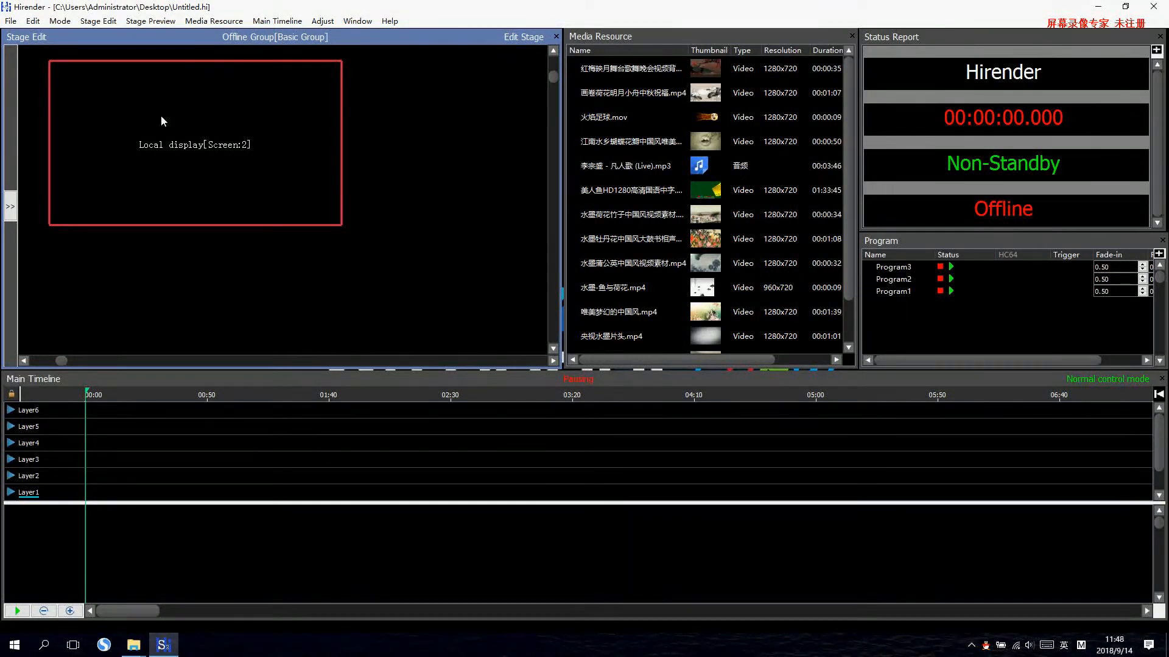
pyautogui.doubleClick(252, 116)
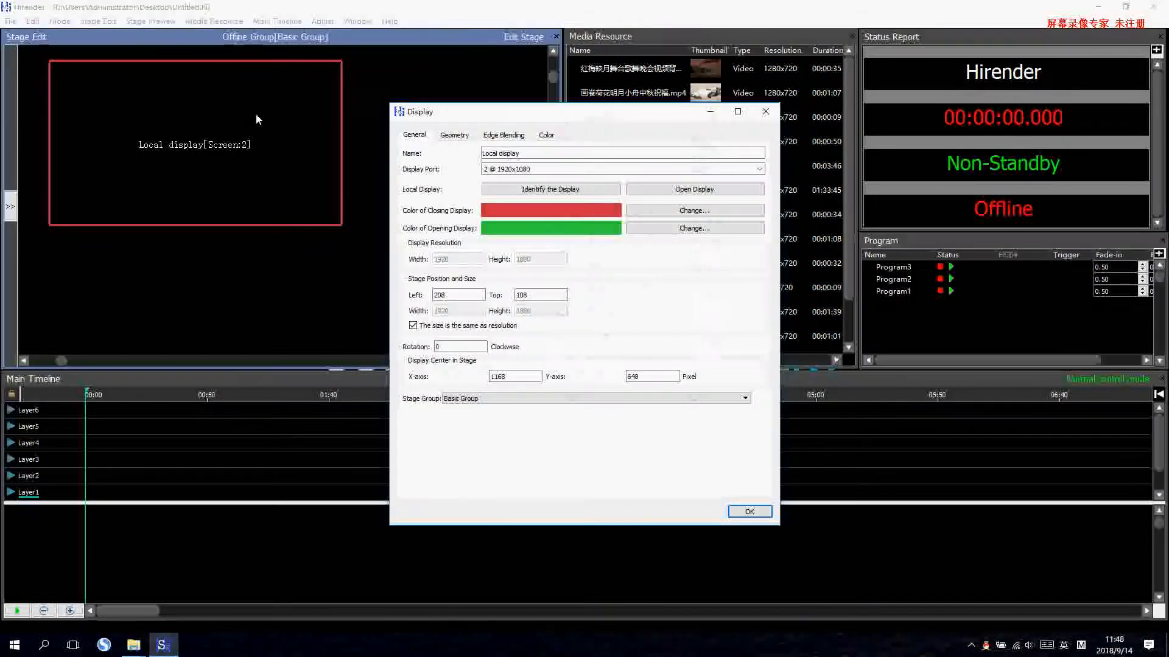
pyautogui.click(677, 195)
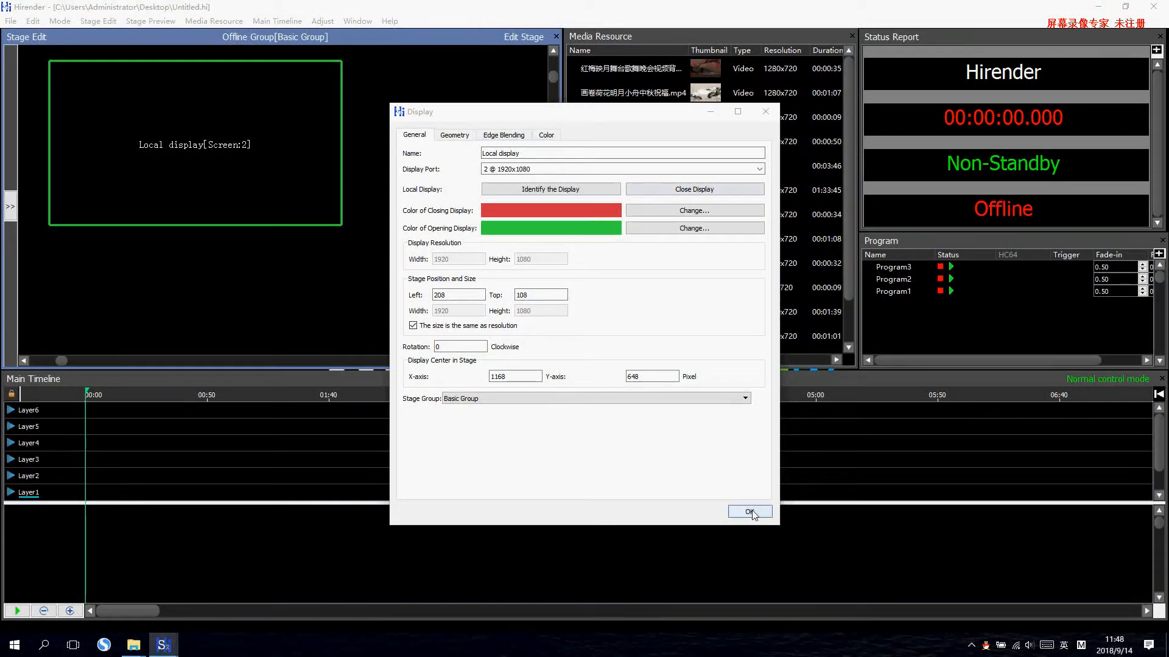
pyautogui.click(751, 512)
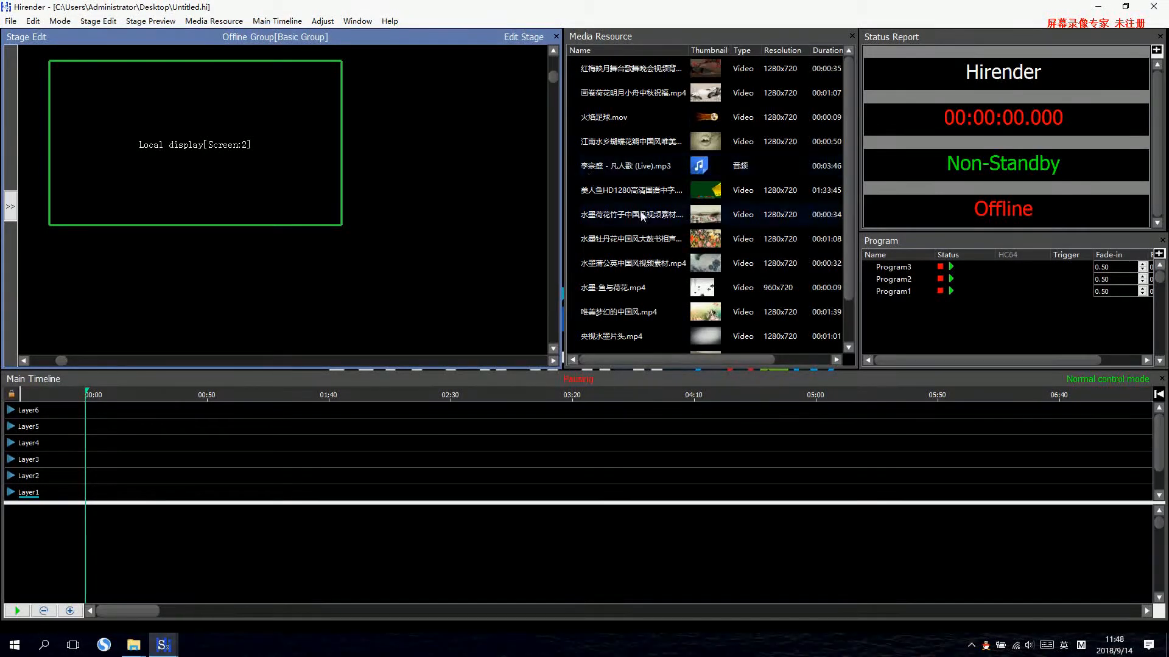
# Place the 红梅映月 video on Layer3 at 5 seconds and fit it to the display's 1920 x 1080 area.
pyautogui.click(642, 213)
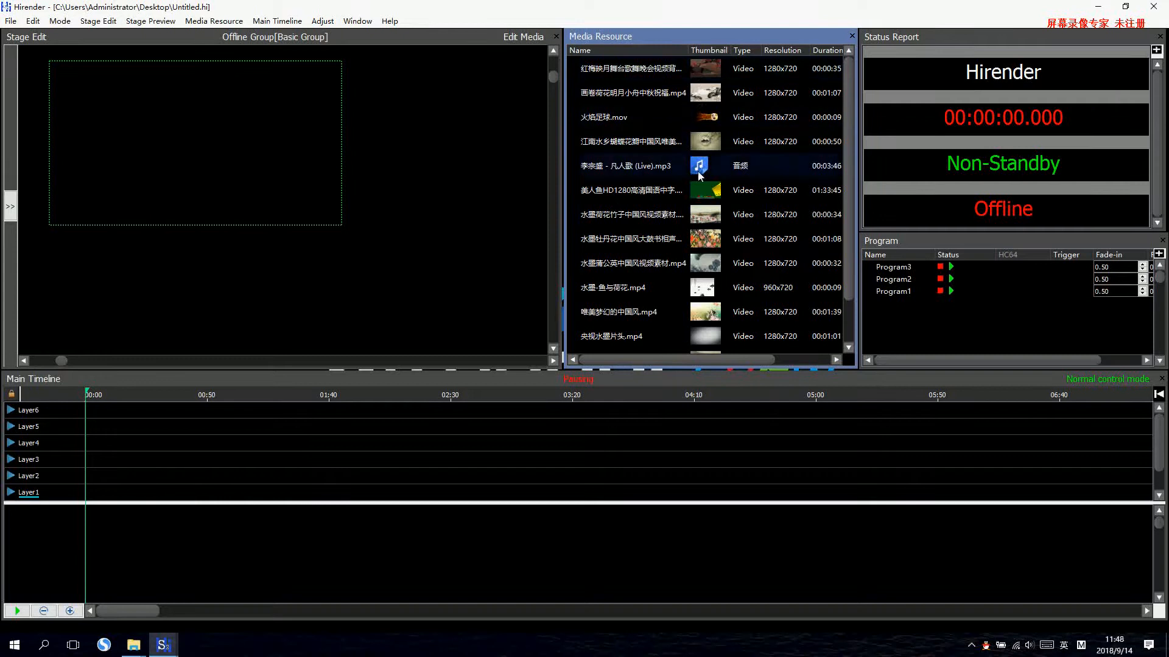
pyautogui.moveTo(633, 214); pyautogui.dragTo(123, 458)
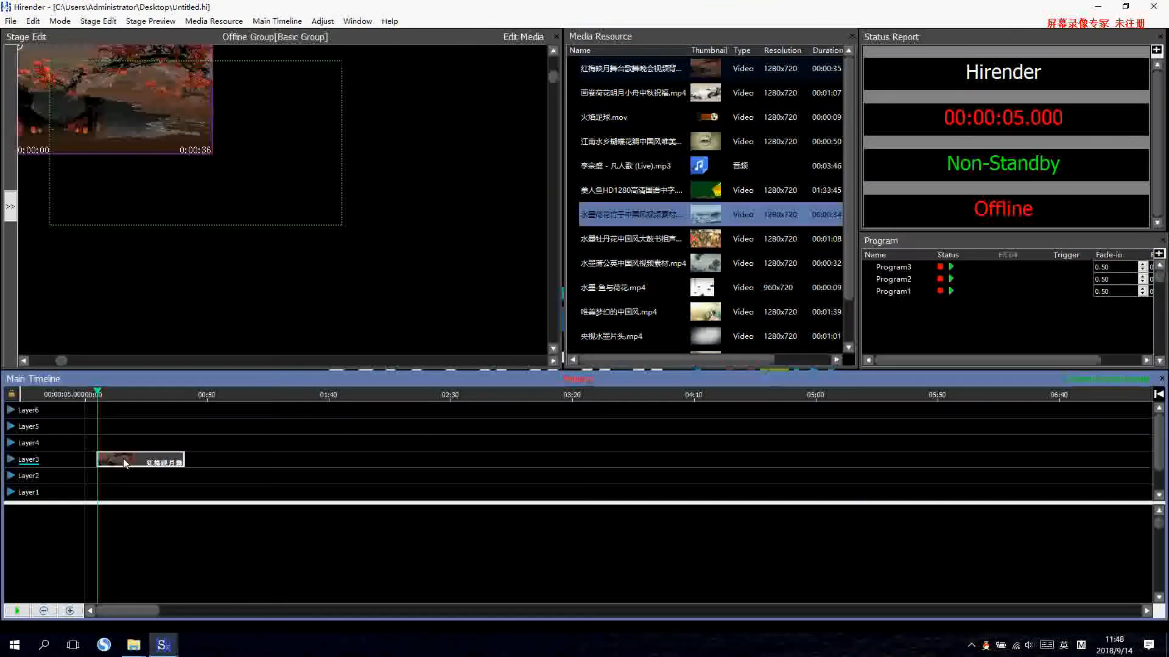
pyautogui.moveTo(134, 99); pyautogui.dragTo(203, 145)
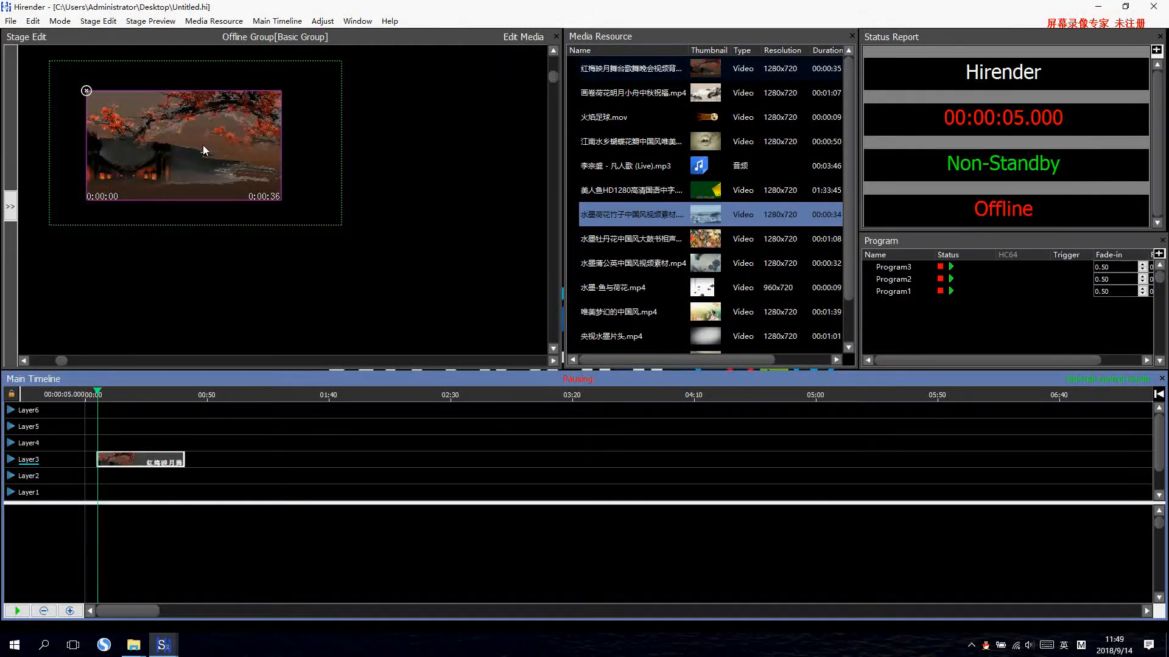
pyautogui.doubleClick(203, 145)
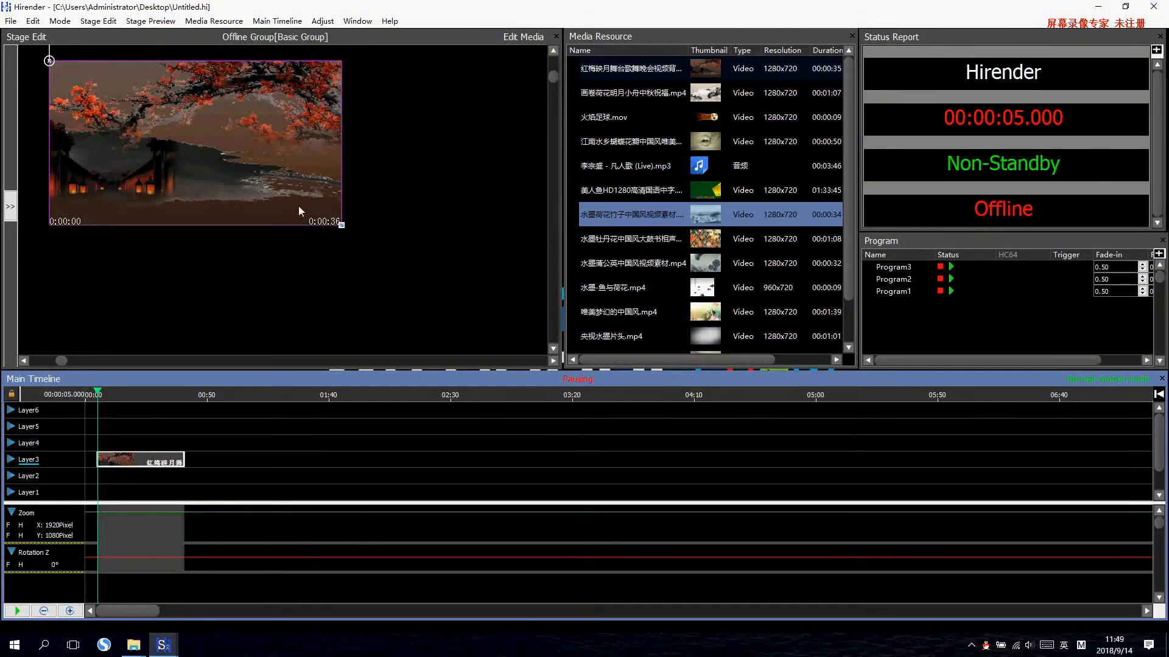
# Switch the stage's Basic Group online.
pyautogui.rightClick(226, 266)
pyautogui.click(270, 302)
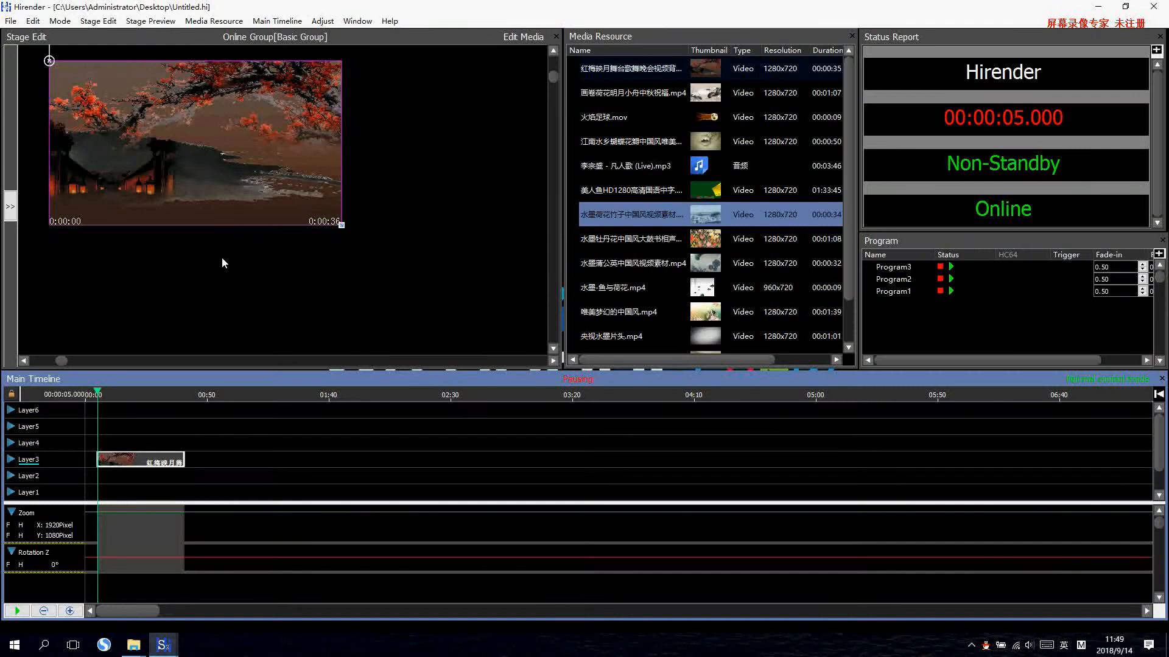
# Play the main timeline, mute the system speakers, and return to the start of the 红梅映月 clip on Layer3.
pyautogui.click(16, 611)
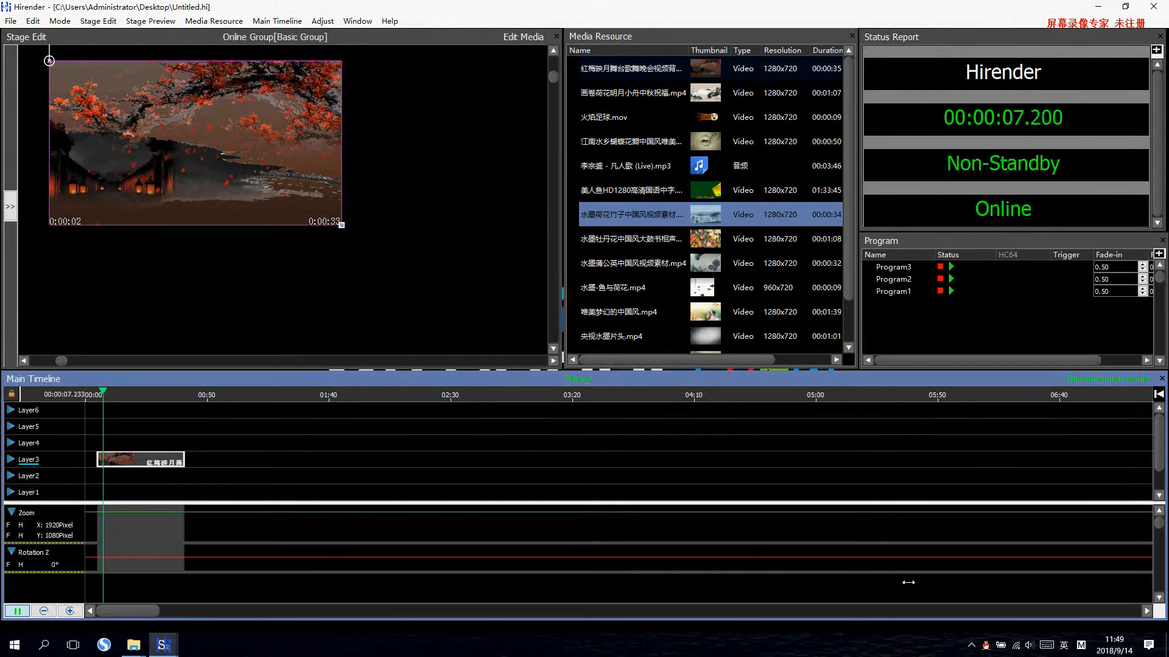
pyautogui.click(1028, 644)
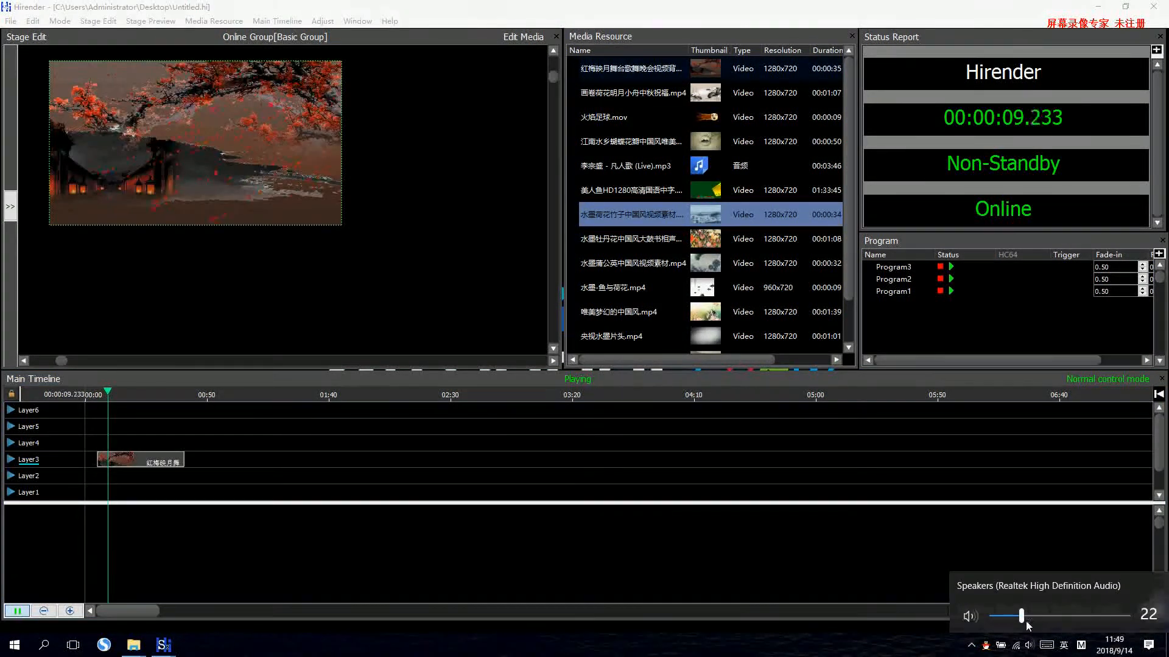
pyautogui.click(970, 616)
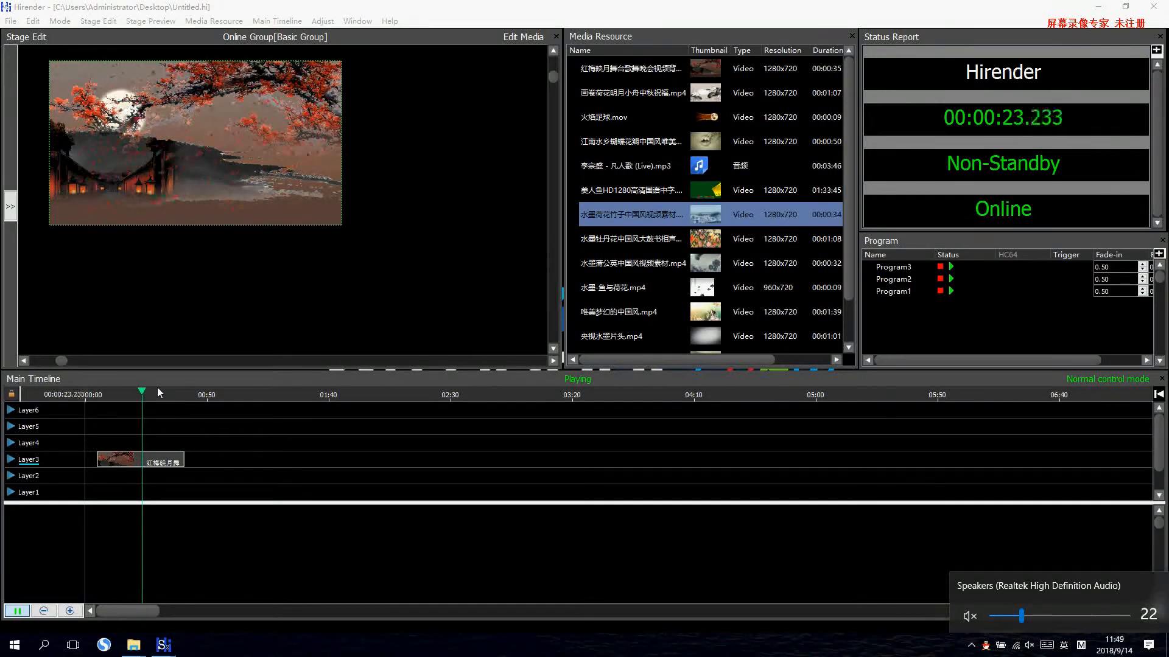
pyautogui.click(749, 517)
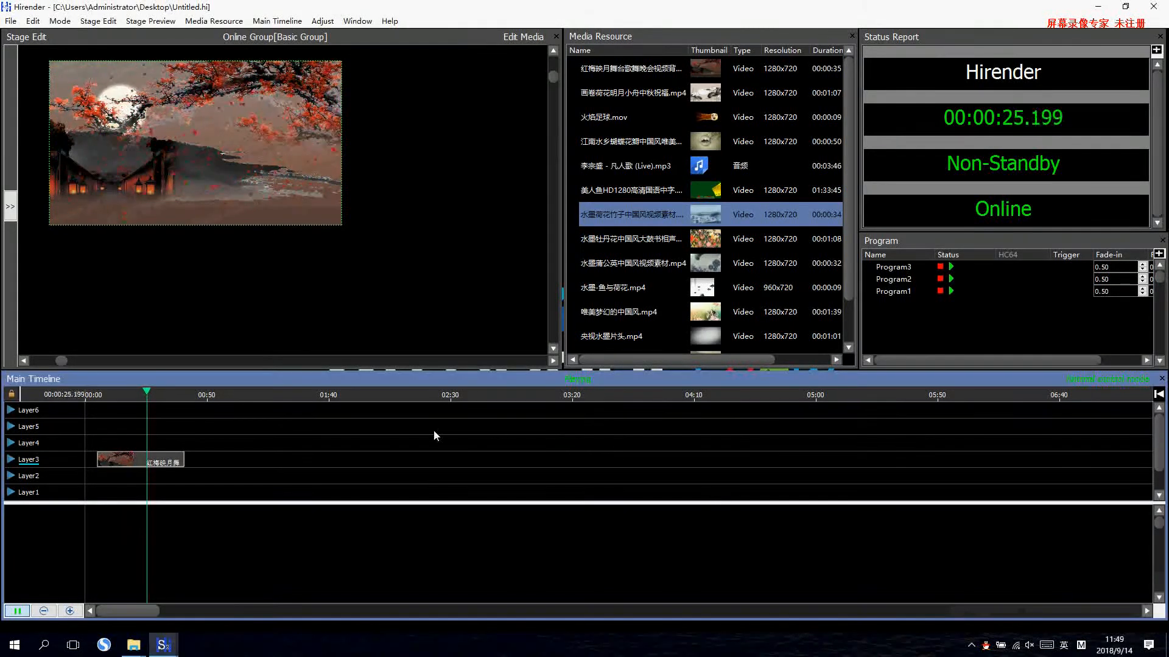
pyautogui.click(172, 458)
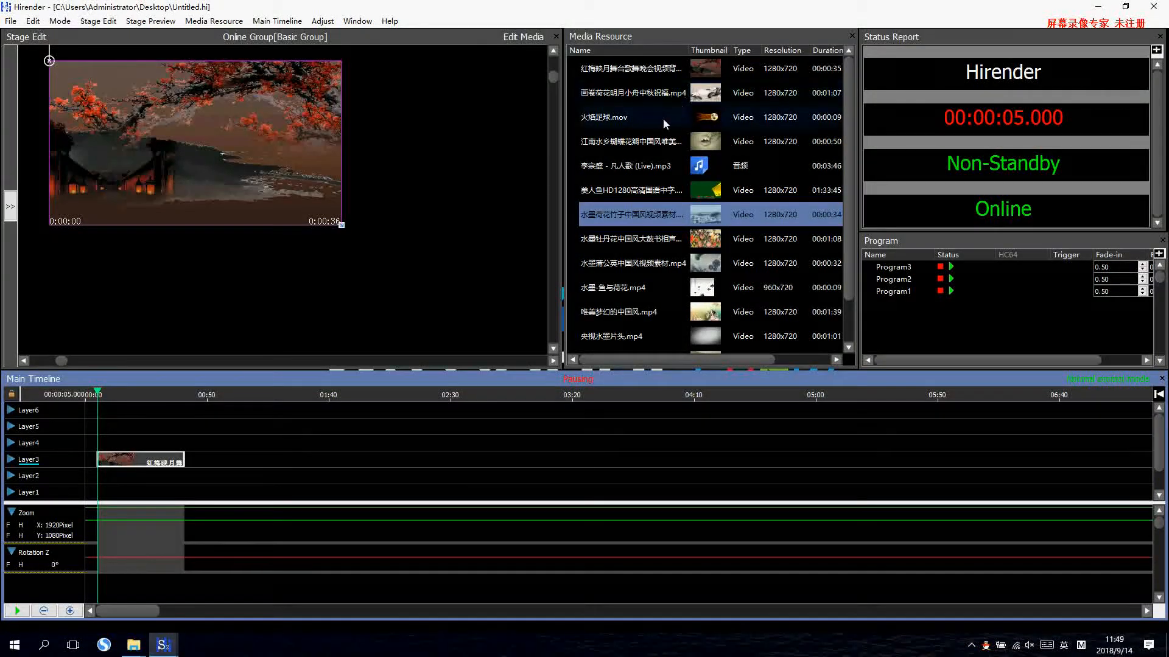
# Place the 画卷荷花明月小舟中秋祝福.mp4 video on Layer3 at about 1:24.5 and select the clip.
pyautogui.moveTo(609, 143); pyautogui.dragTo(329, 461)
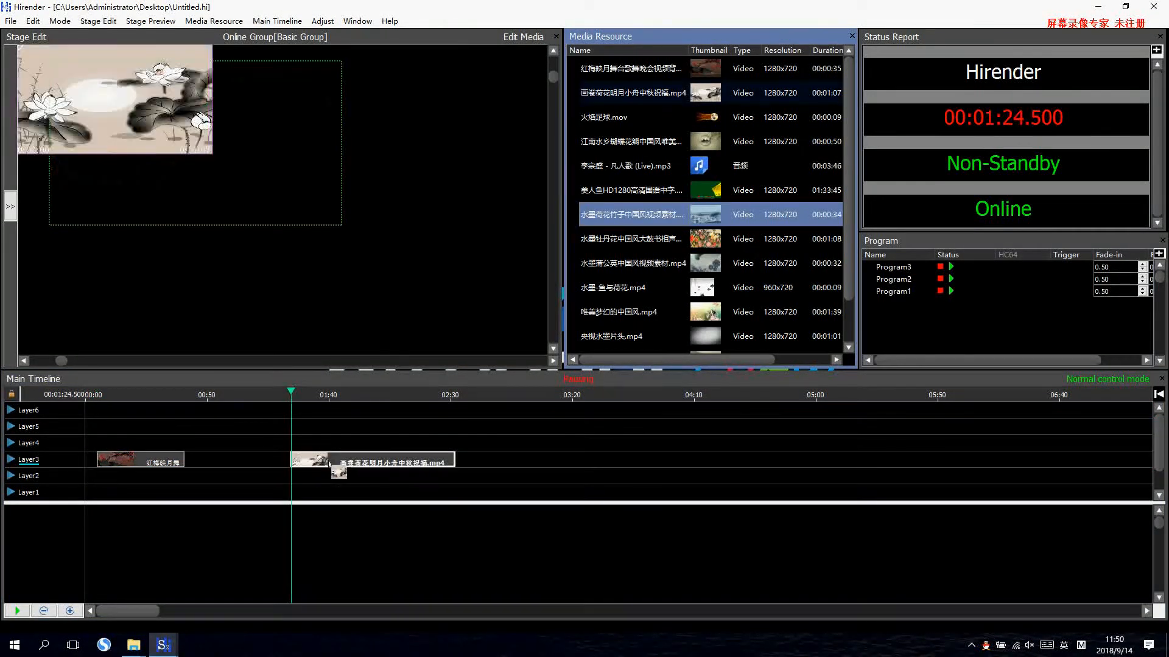
pyautogui.click(355, 460)
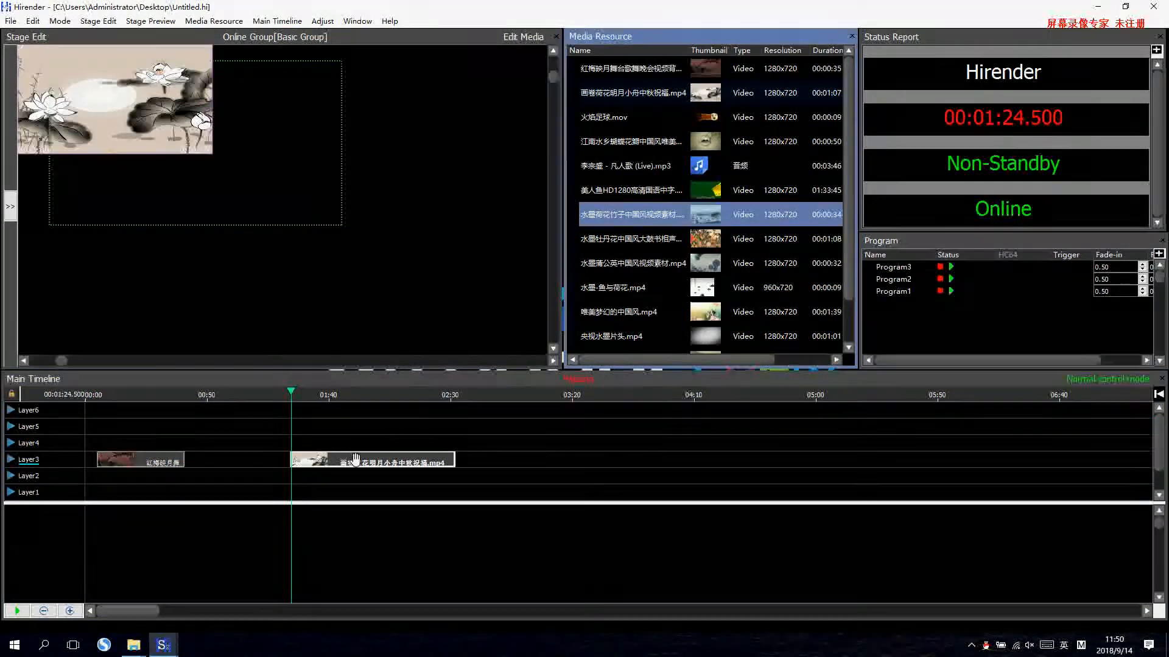
pyautogui.click(322, 21)
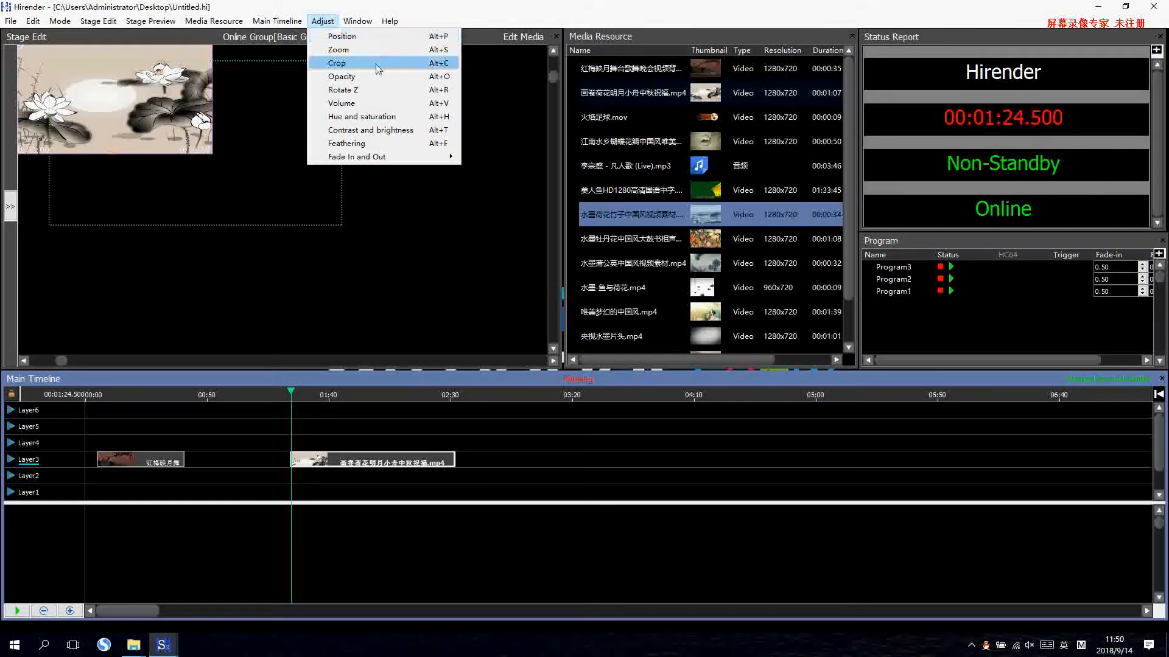
pyautogui.click(350, 464)
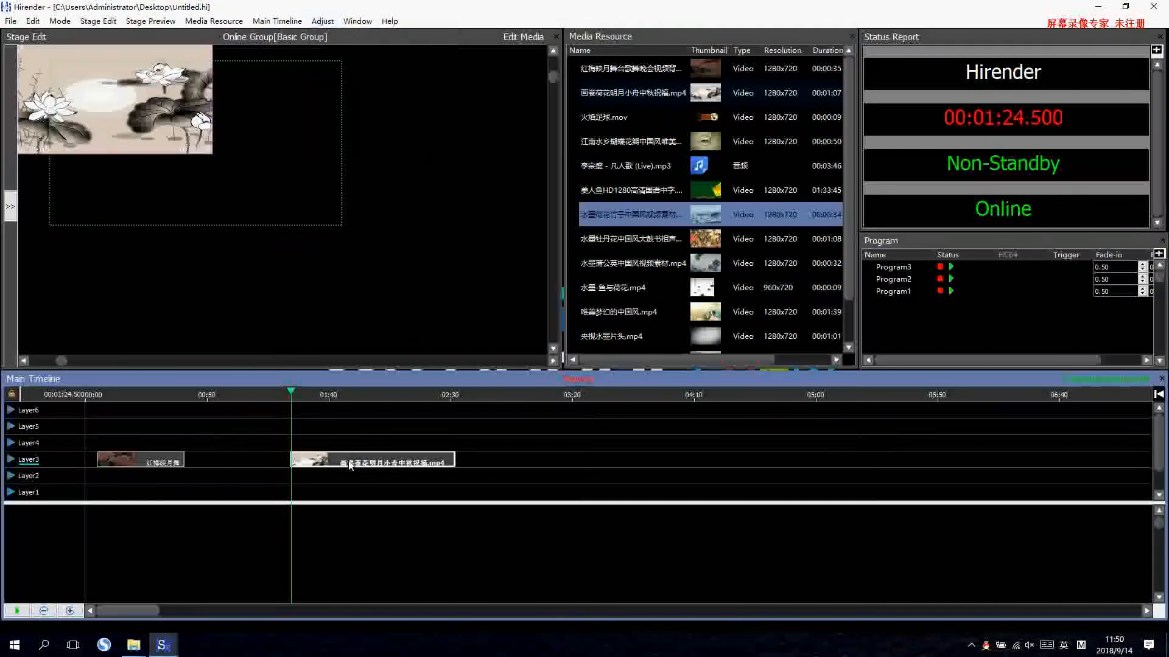
# Add a Zoom keyframe at 1:25.250 to the lotus clip, scale it to 1920 x 1080 pixels and align it with the display area.
pyautogui.click(322, 21)
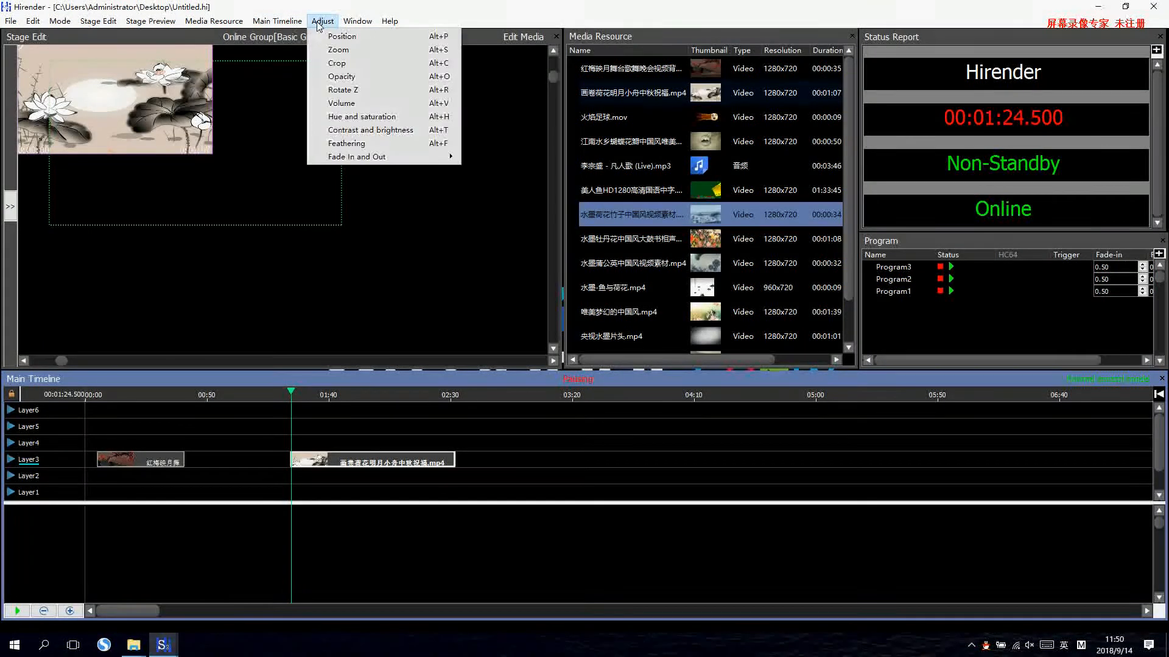
pyautogui.click(378, 48)
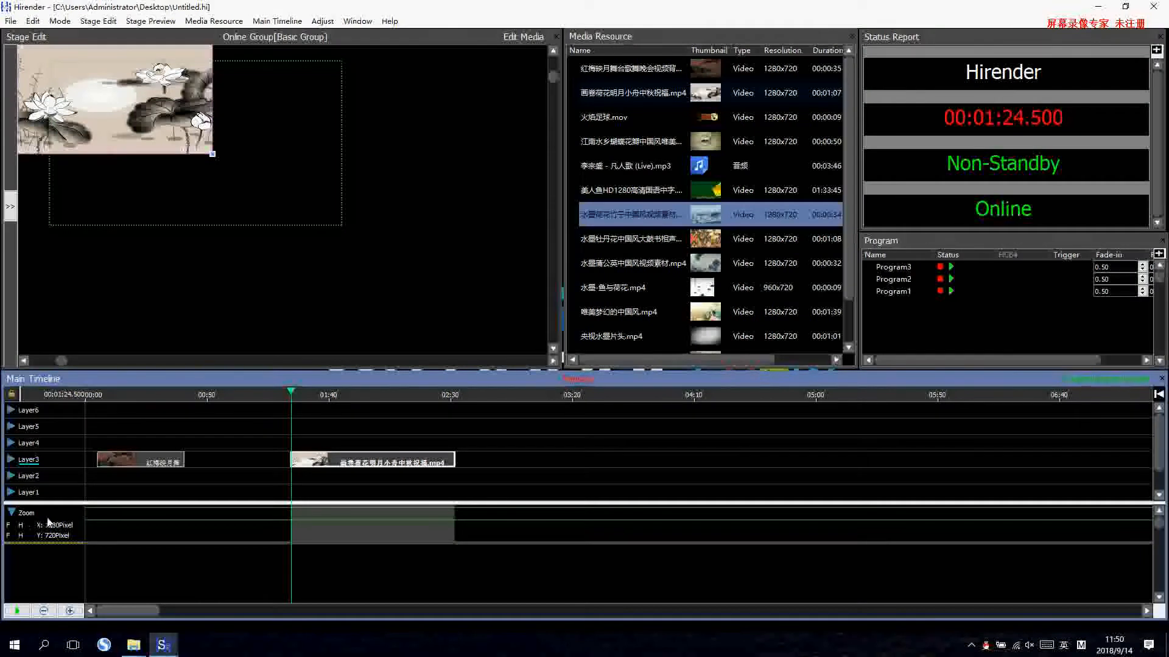
pyautogui.click(293, 510)
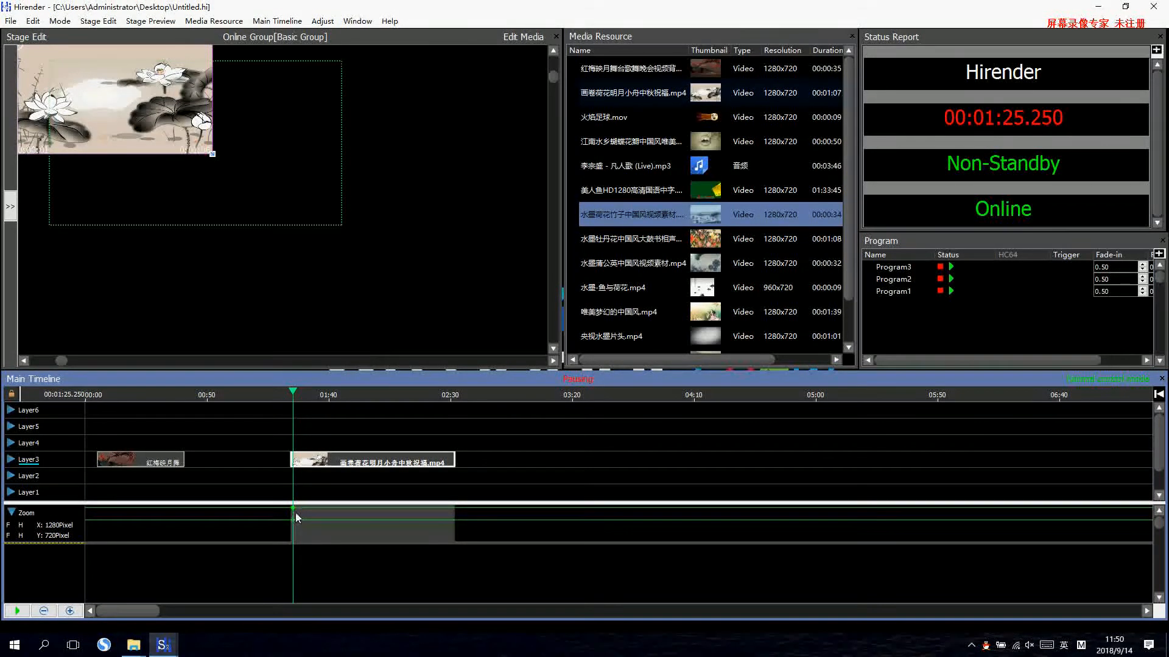
pyautogui.doubleClick(292, 508)
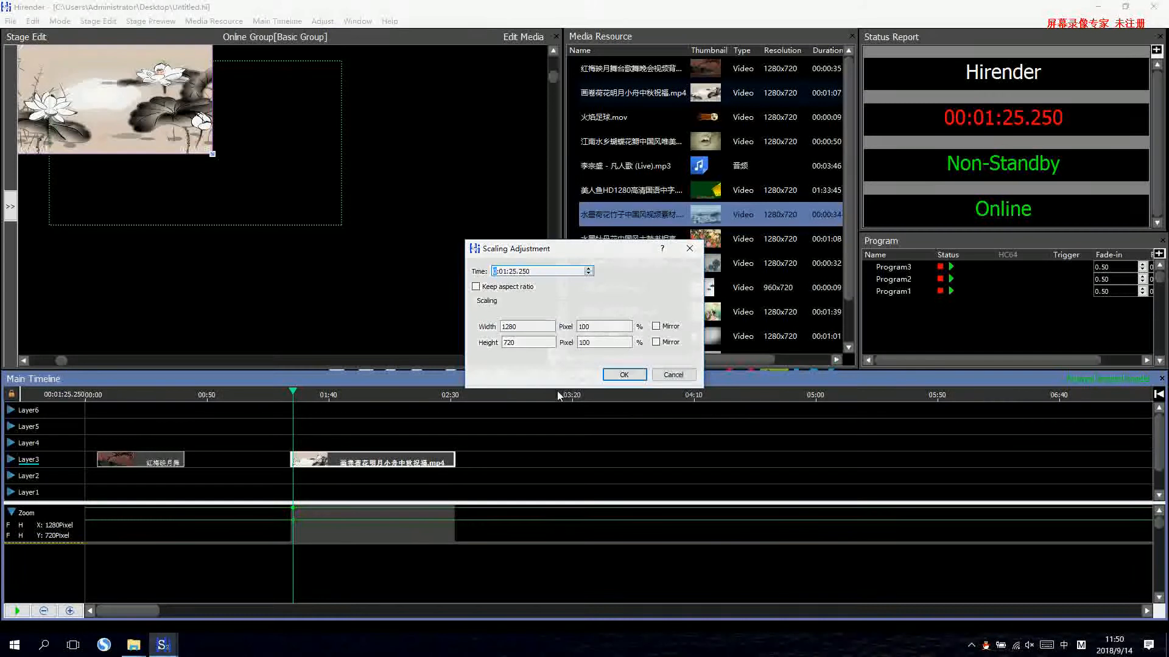
pyautogui.moveTo(526, 329); pyautogui.dragTo(451, 328)
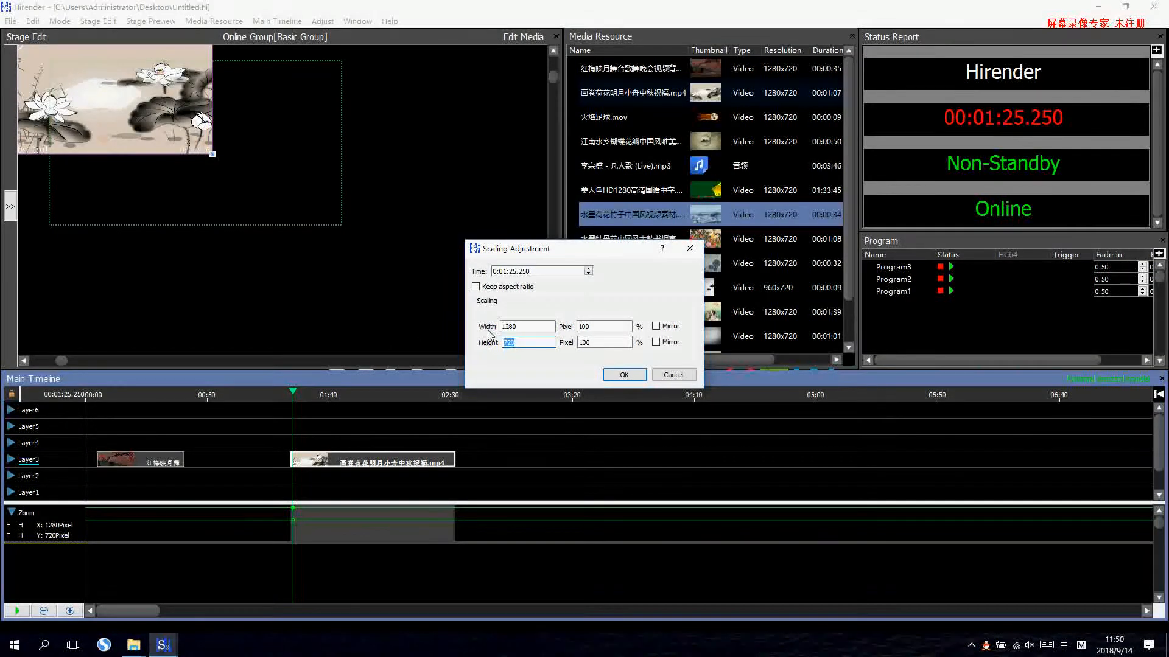
pyautogui.write('1920')
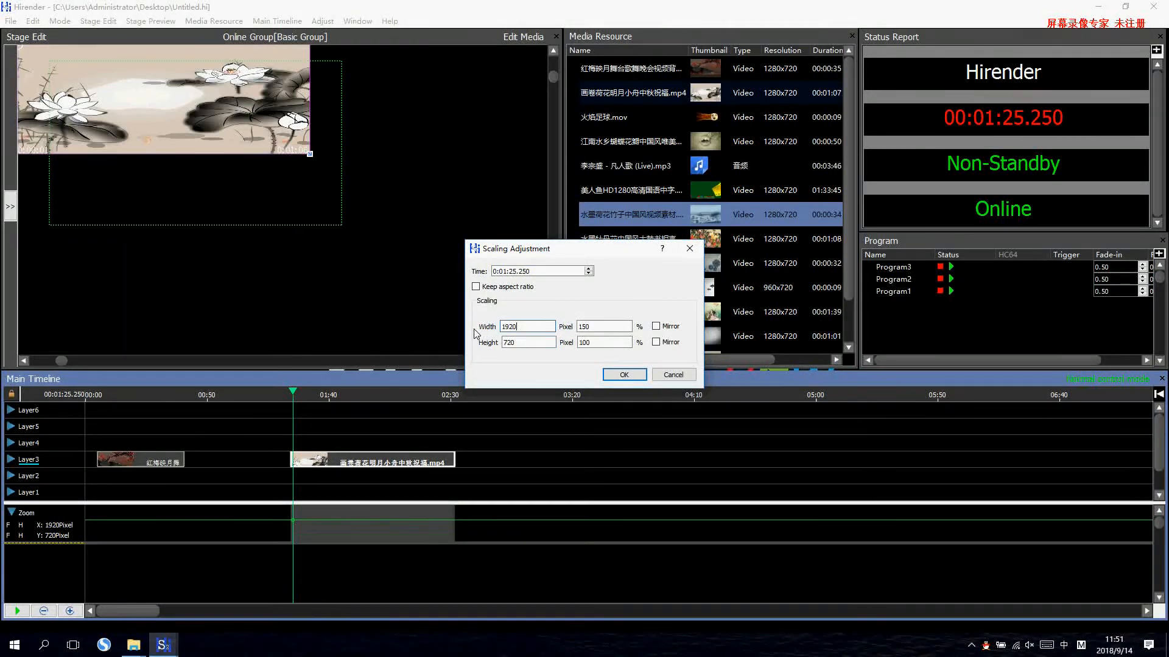
pyautogui.press('Tab')
pyautogui.write('1080')
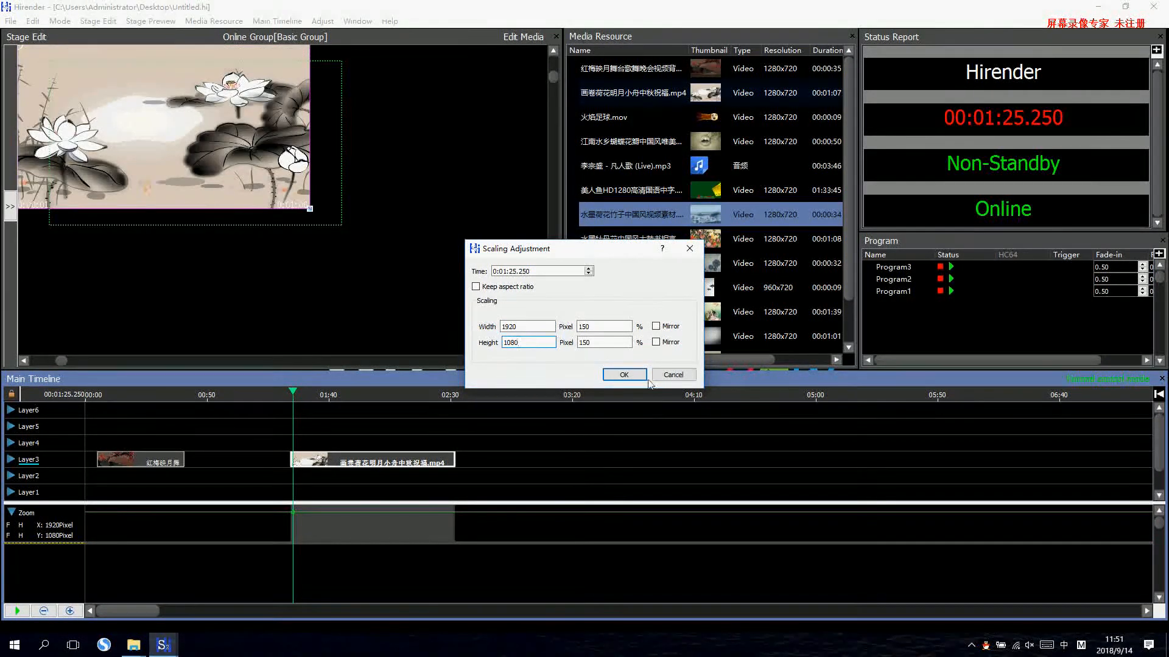
pyautogui.click(624, 374)
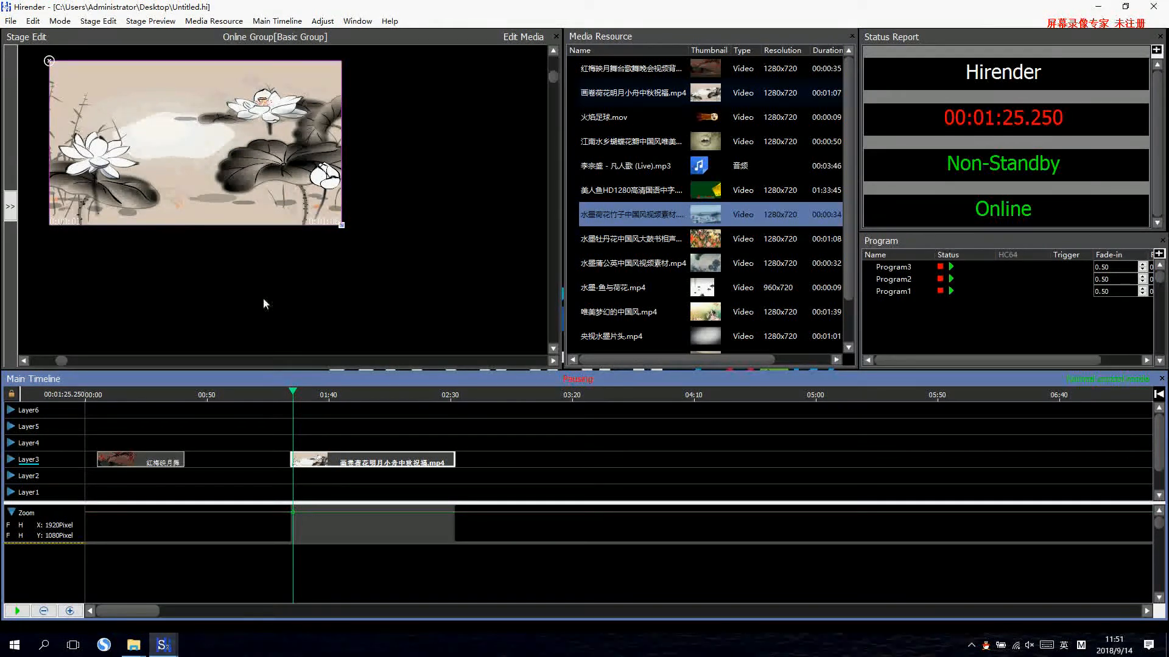
# Mirror the lotus clip's width at its Zoom keyframe and move the flipped image back over the display area.
pyautogui.click(344, 466)
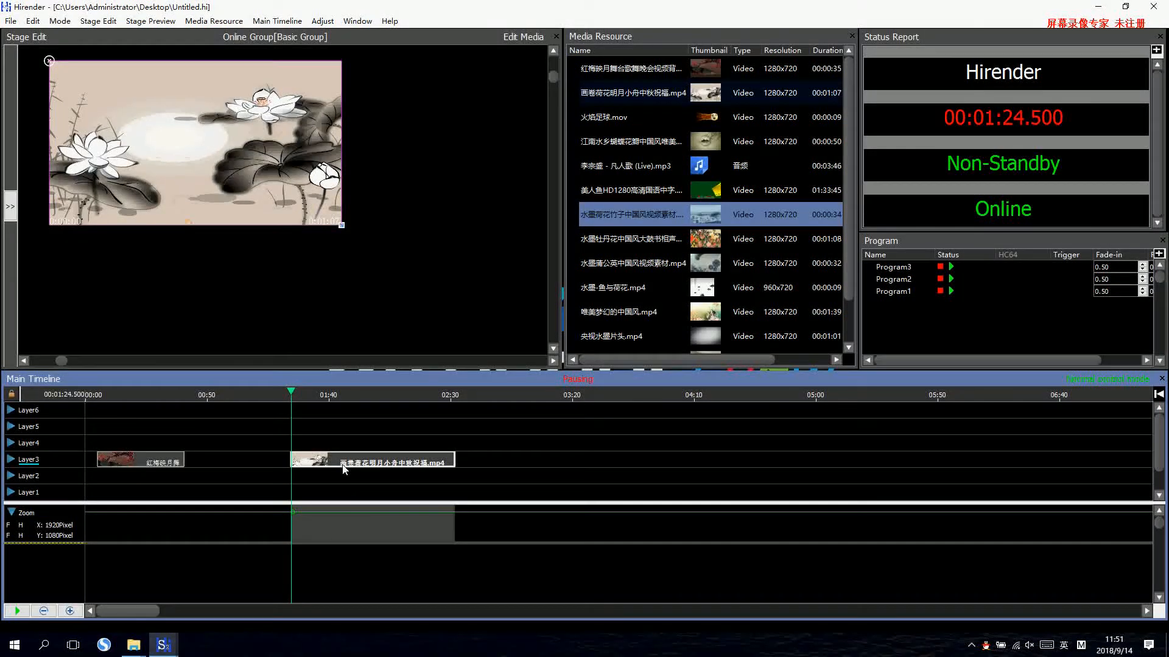
pyautogui.click(293, 514)
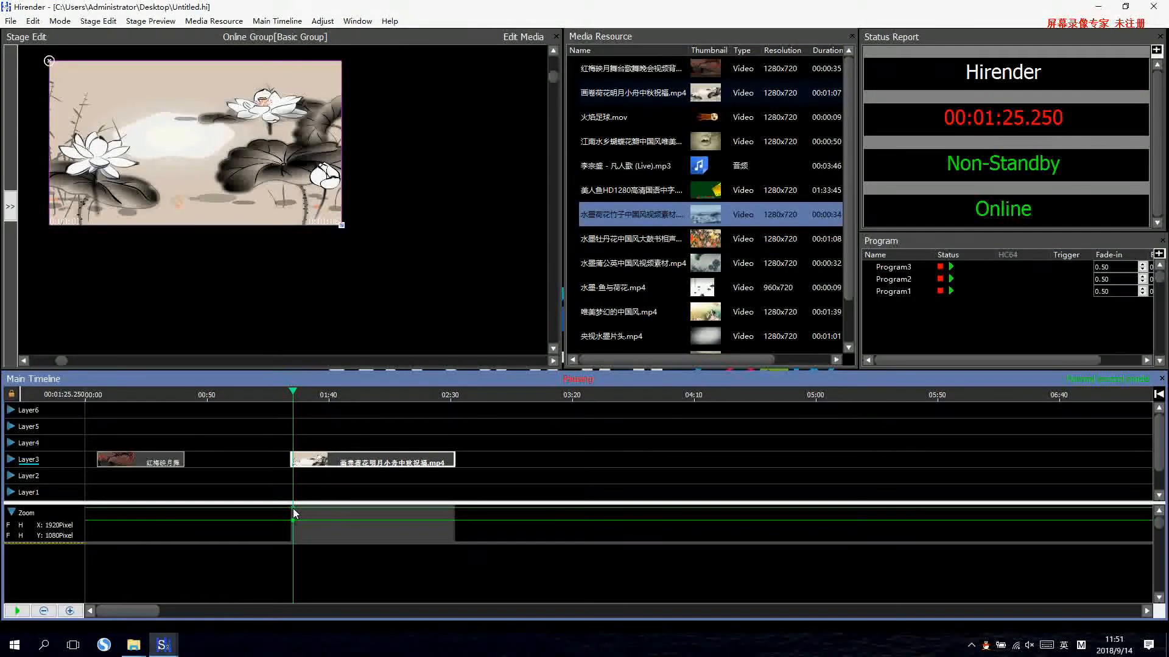
pyautogui.doubleClick(294, 509)
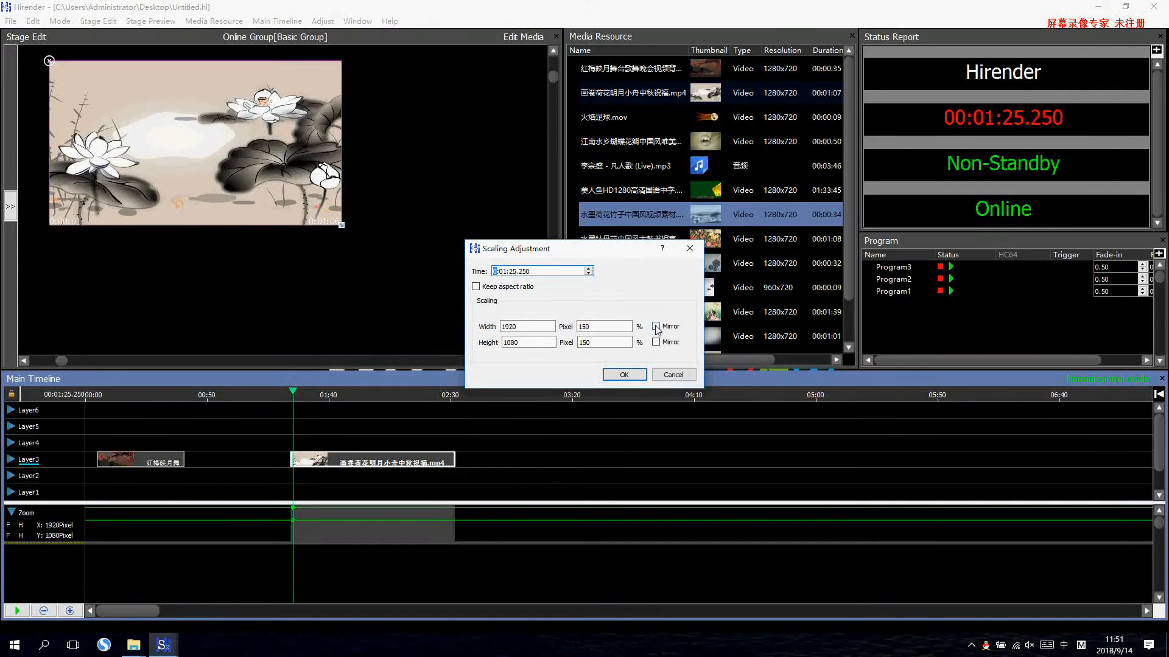
pyautogui.click(656, 327)
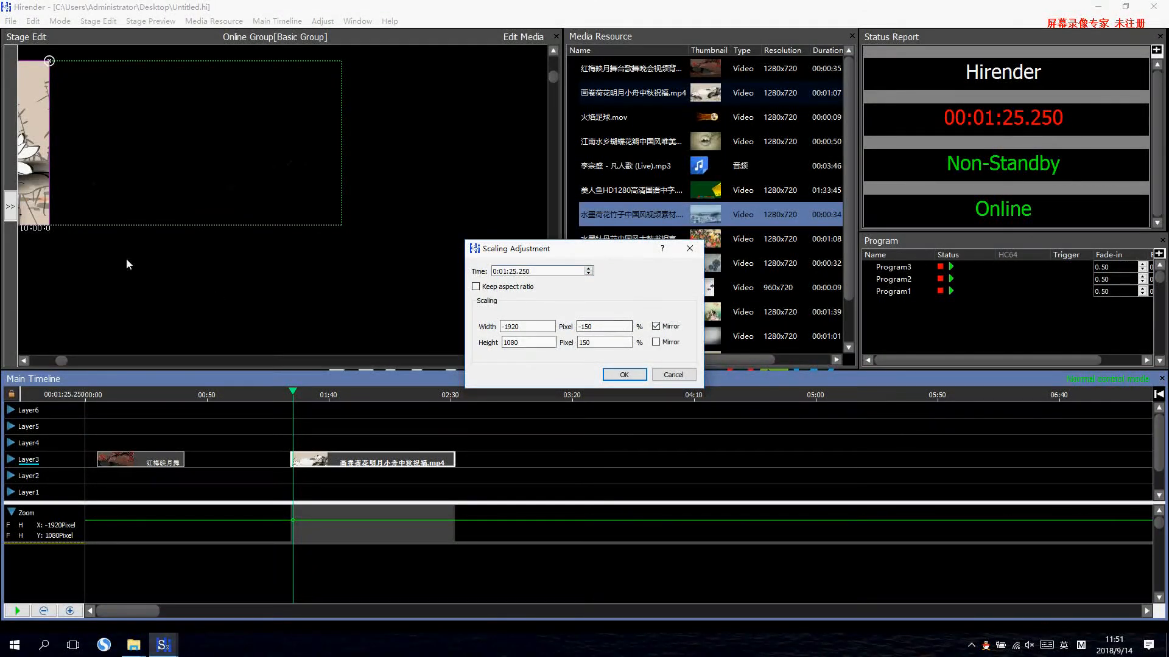
pyautogui.click(624, 375)
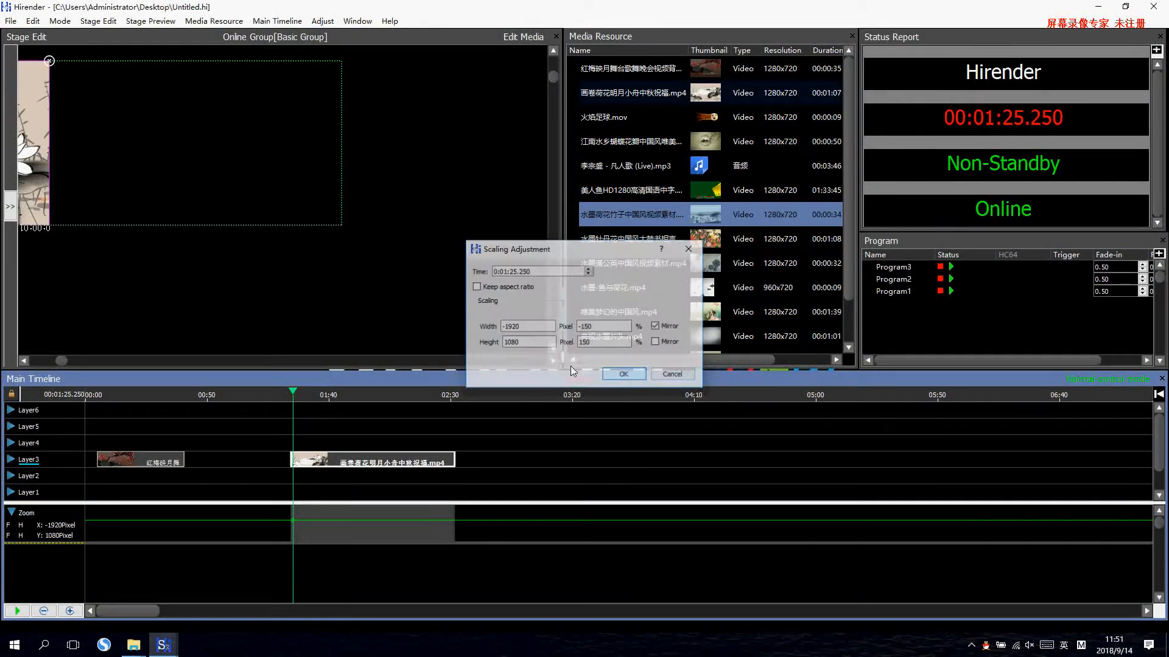
pyautogui.moveTo(41, 156); pyautogui.dragTo(259, 216)
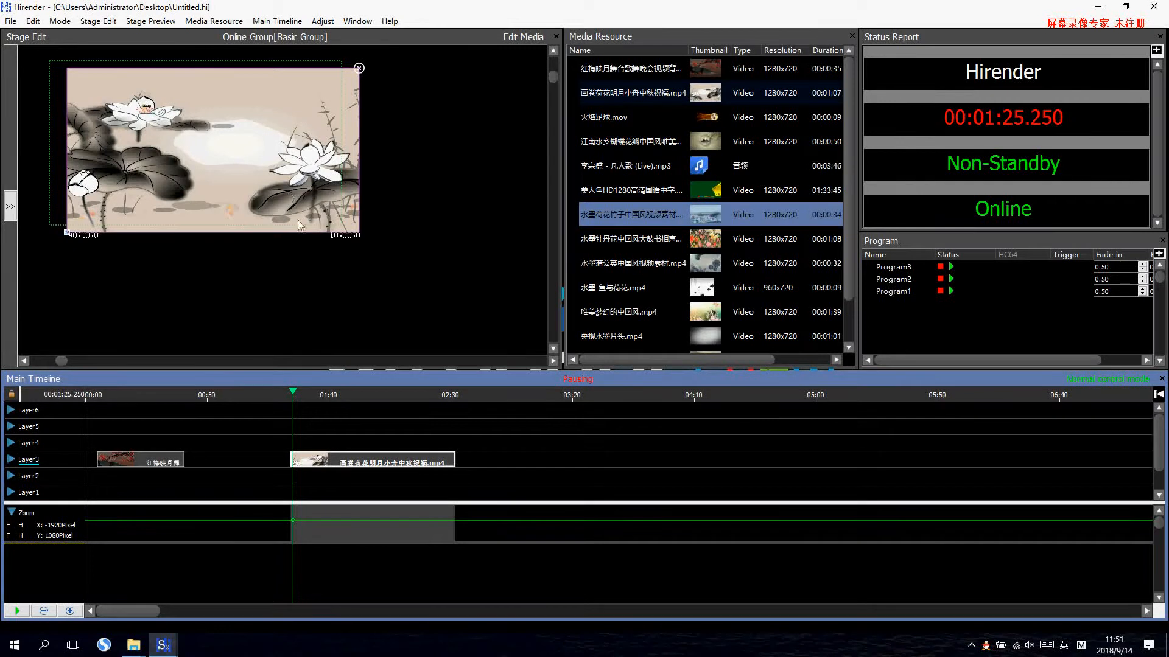
# Remove the width mirror, try the height mirror and turn it off, and realign the lotus clip with the display area.
pyautogui.click(293, 523)
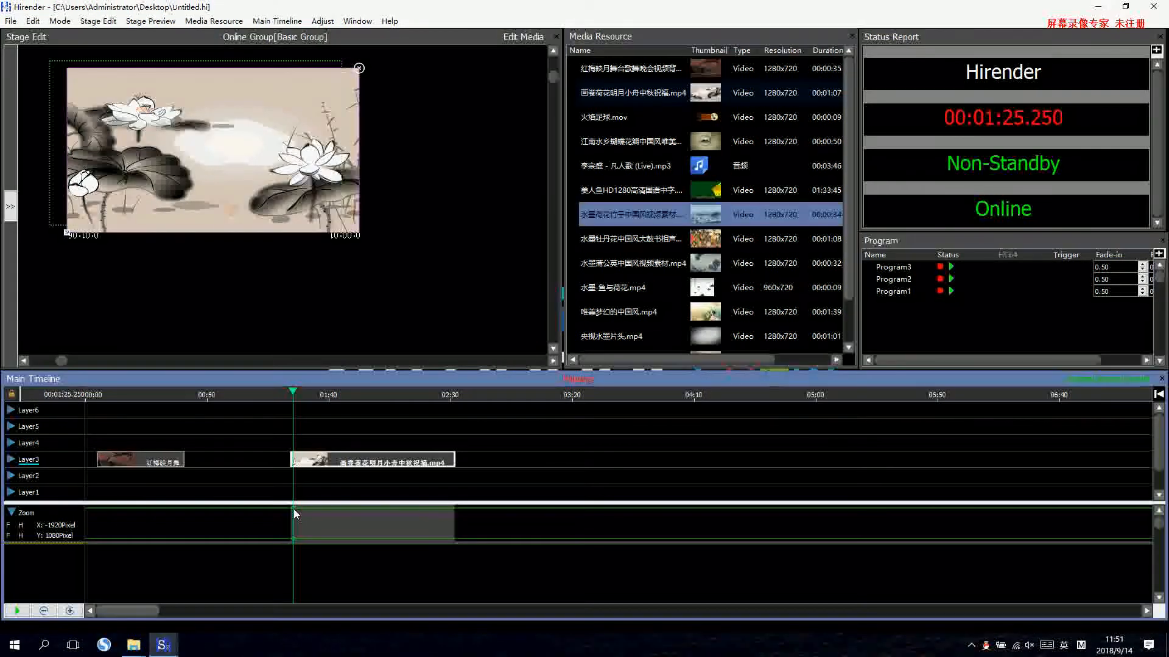
pyautogui.doubleClick(293, 509)
pyautogui.click(655, 327)
pyautogui.click(655, 327)
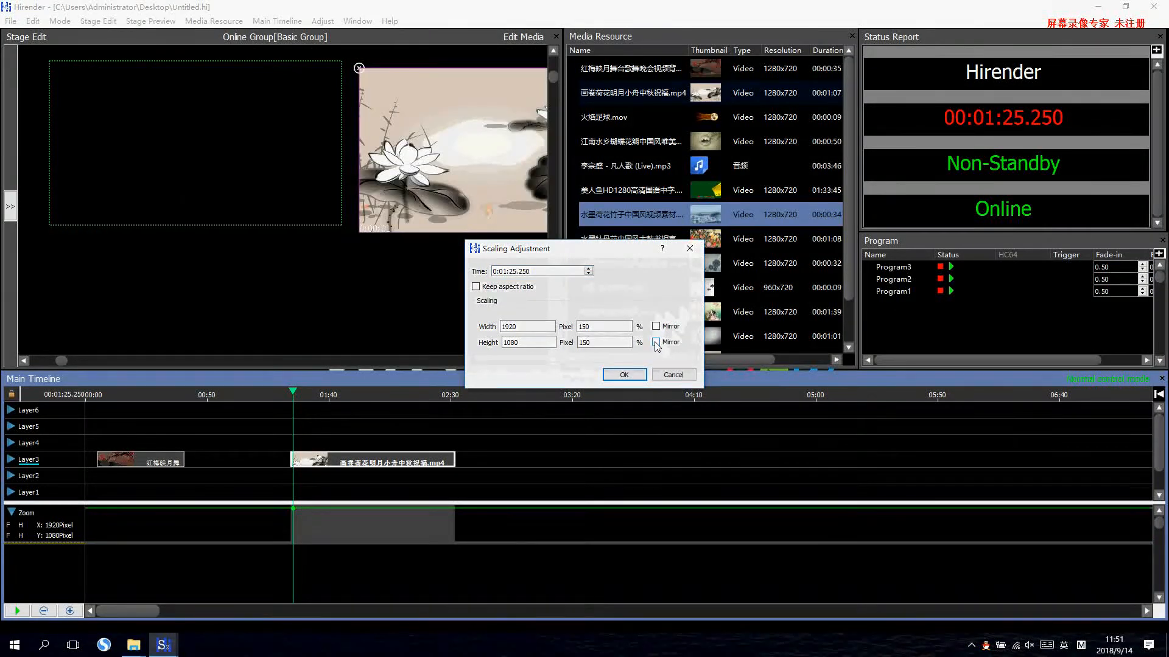
pyautogui.click(656, 343)
pyautogui.click(657, 343)
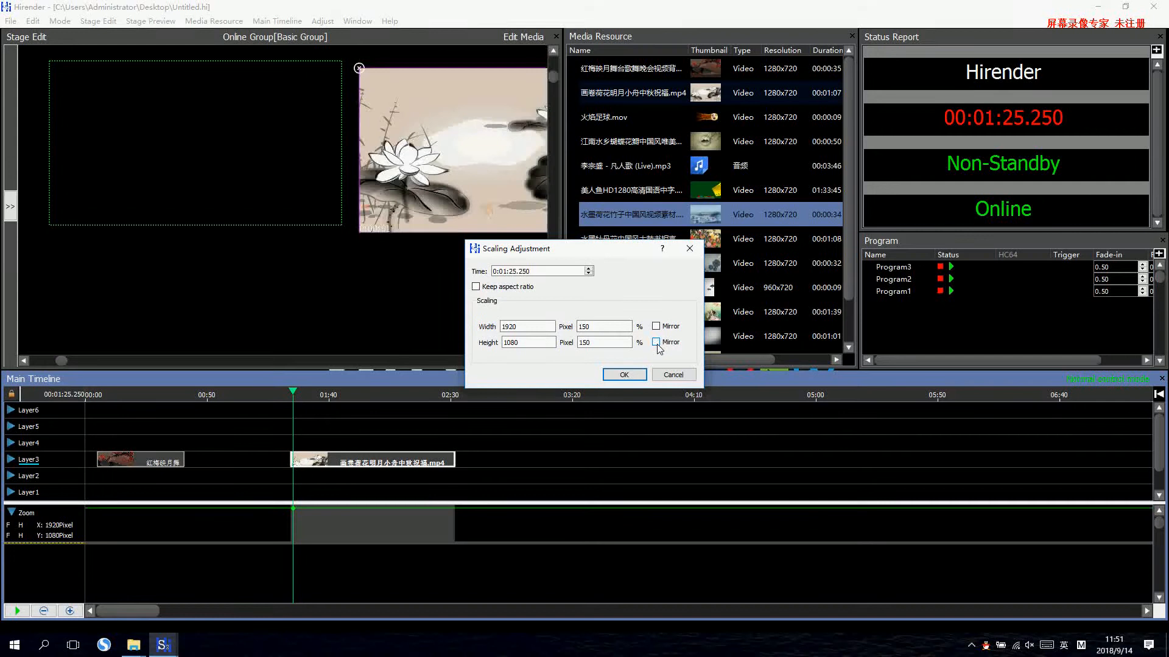
pyautogui.click(656, 343)
pyautogui.click(656, 342)
pyautogui.click(616, 370)
pyautogui.moveTo(420, 194); pyautogui.dragTo(135, 156)
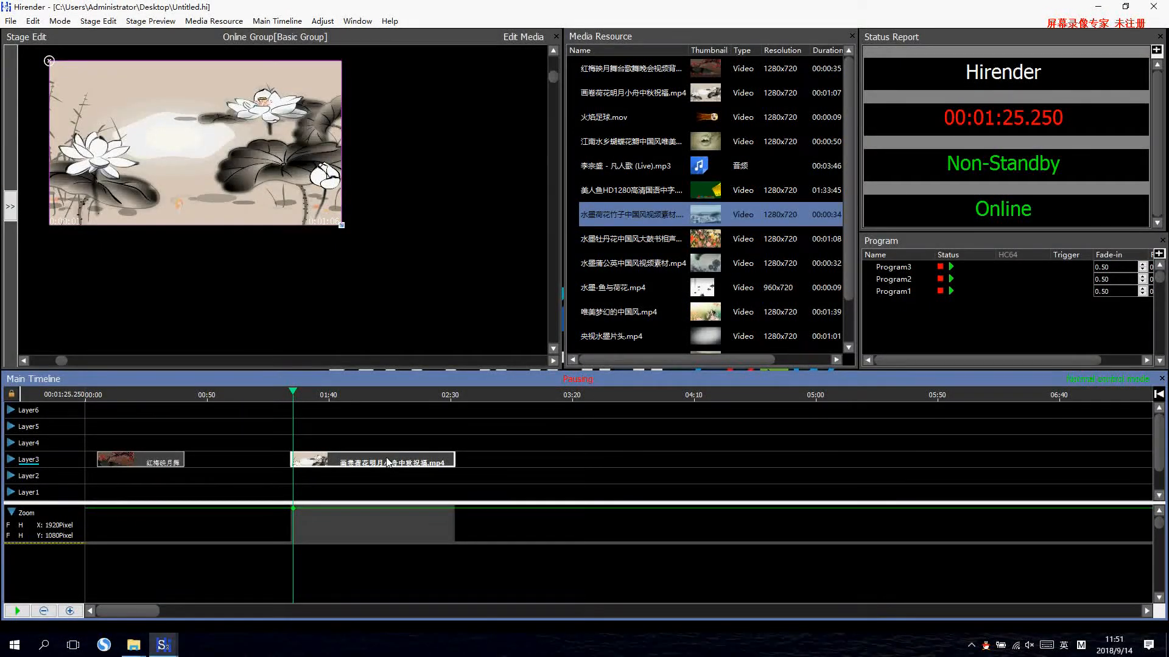
# Place the 江南水乡蝴蝶花瓣 video on Layer4 at about 2:55 and move it inside the display area to about X 576, Y 428.
pyautogui.click(322, 21)
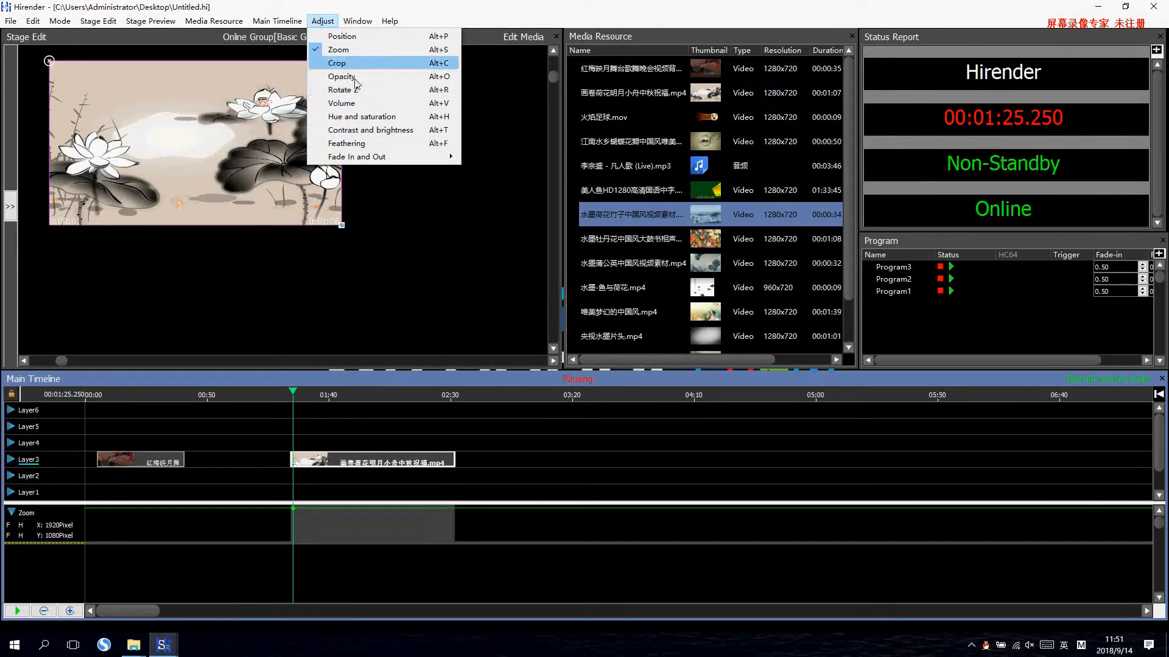
pyautogui.click(419, 436)
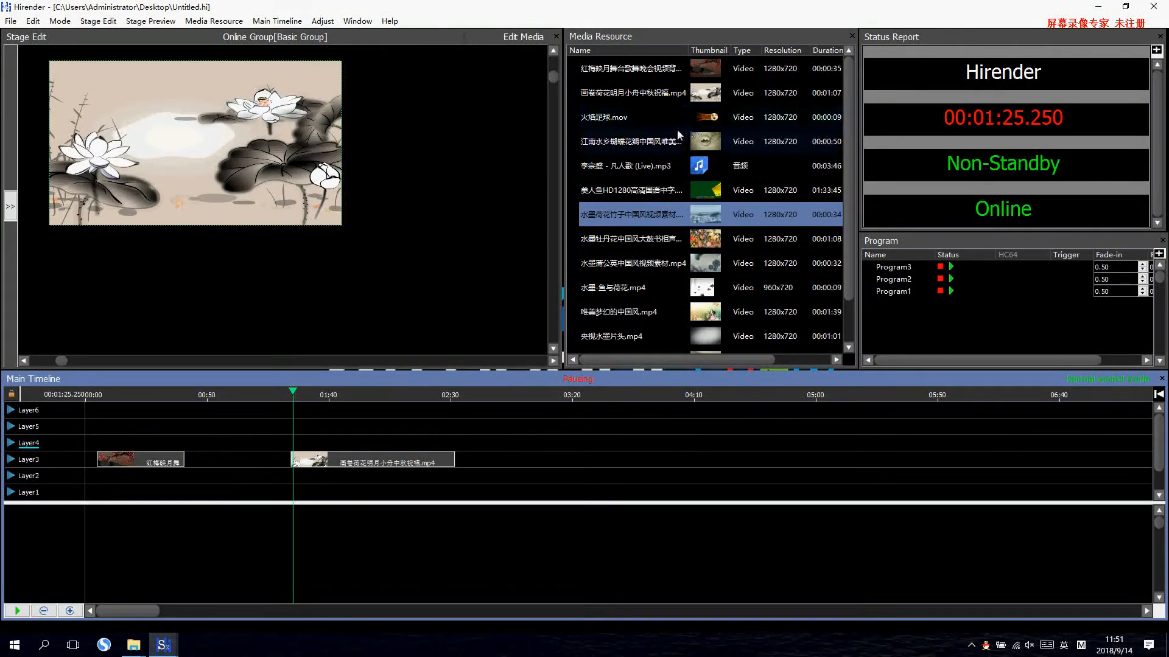
pyautogui.moveTo(657, 143); pyautogui.dragTo(373, 448)
pyautogui.moveTo(149, 85); pyautogui.dragTo(237, 150)
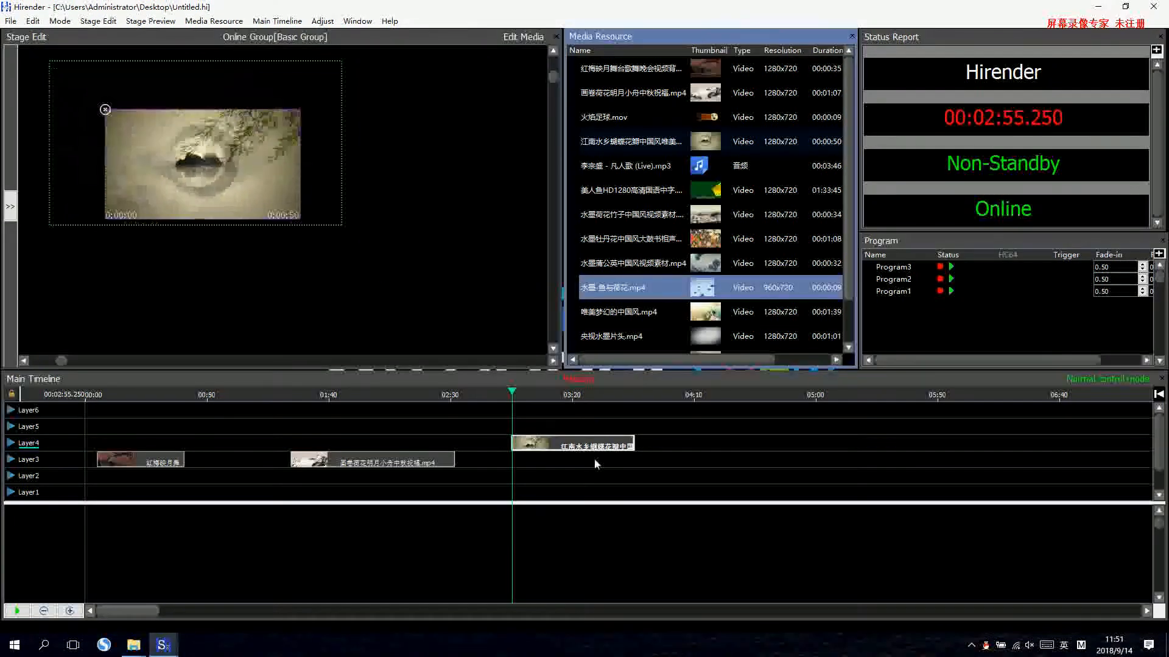
# Enable the Position adjustment for the 江南水乡蝴蝶花瓣 clip on Layer4 and add a position keyframe at 2:55.750.
pyautogui.click(495, 458)
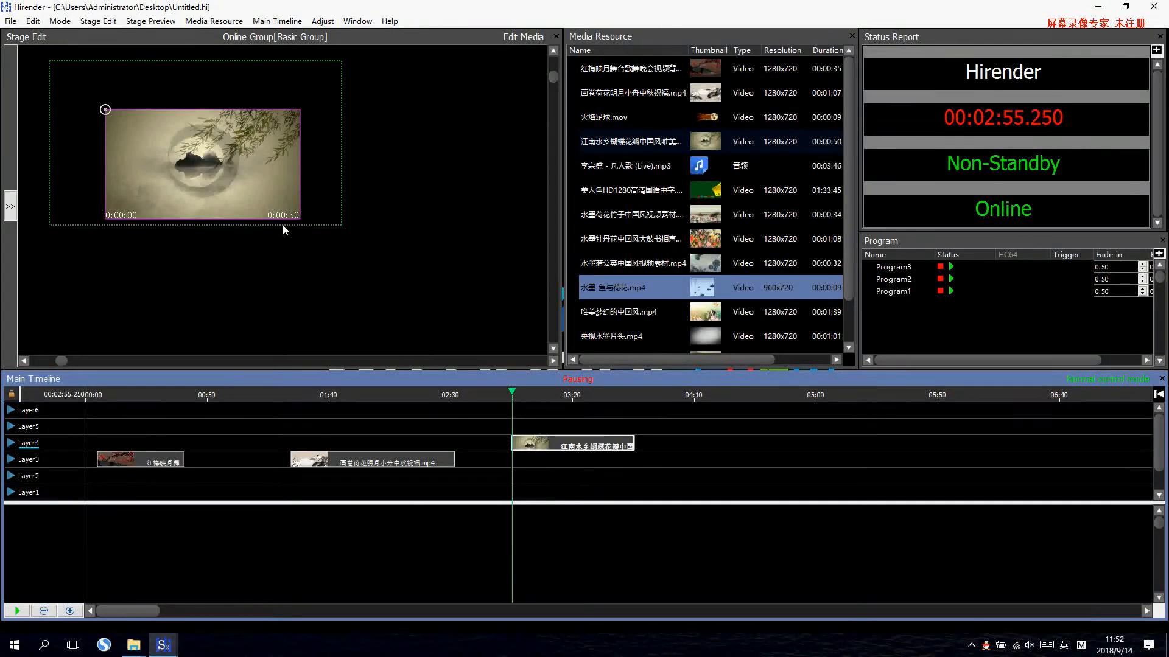
pyautogui.click(312, 22)
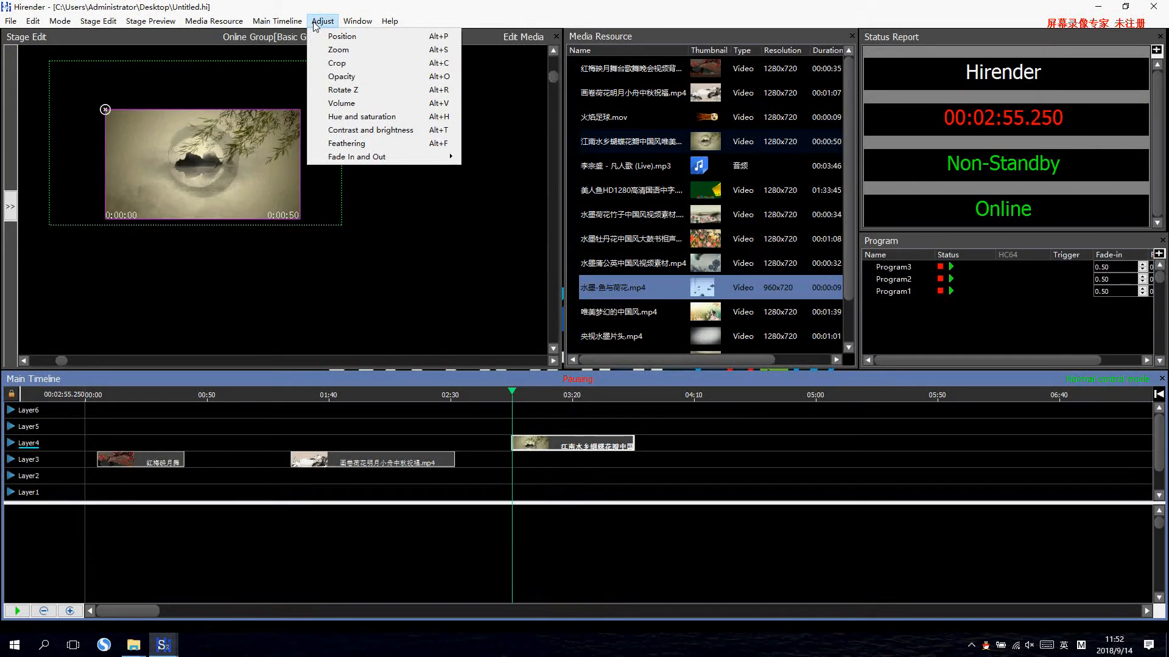
pyautogui.click(368, 38)
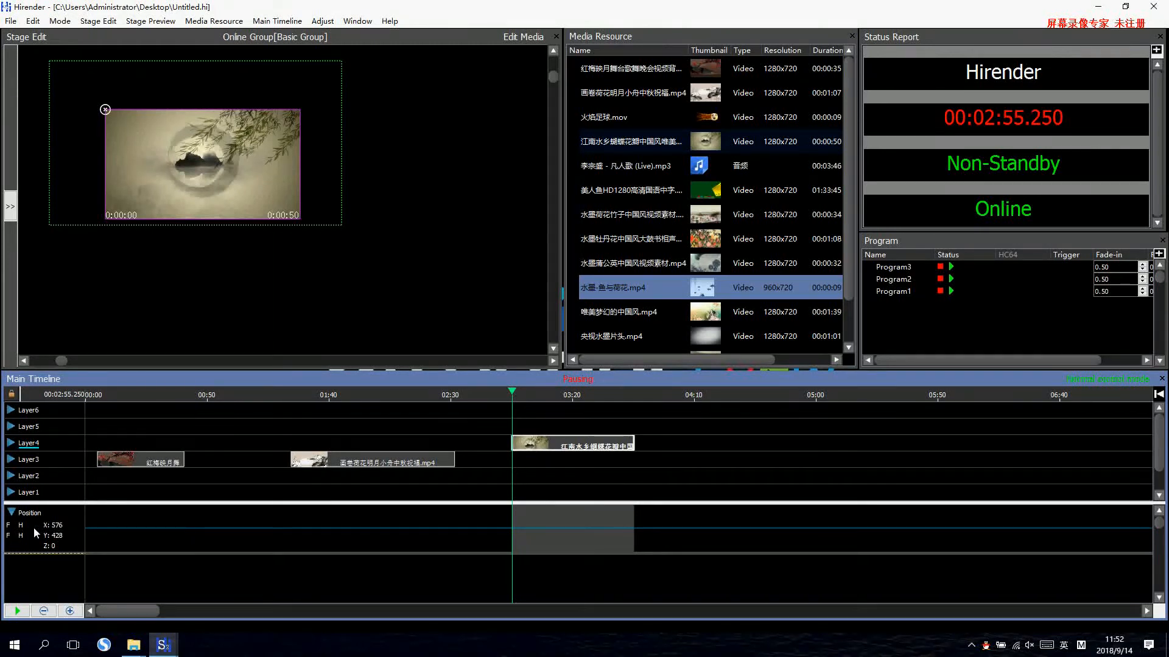
pyautogui.click(514, 528)
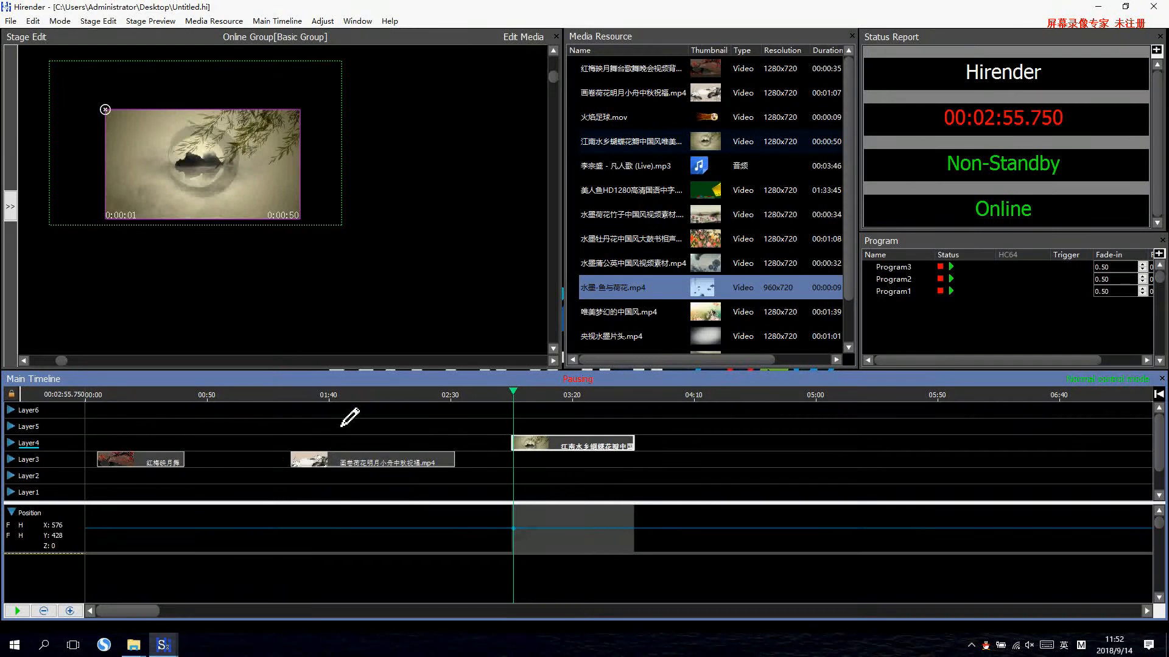
pyautogui.doubleClick(514, 528)
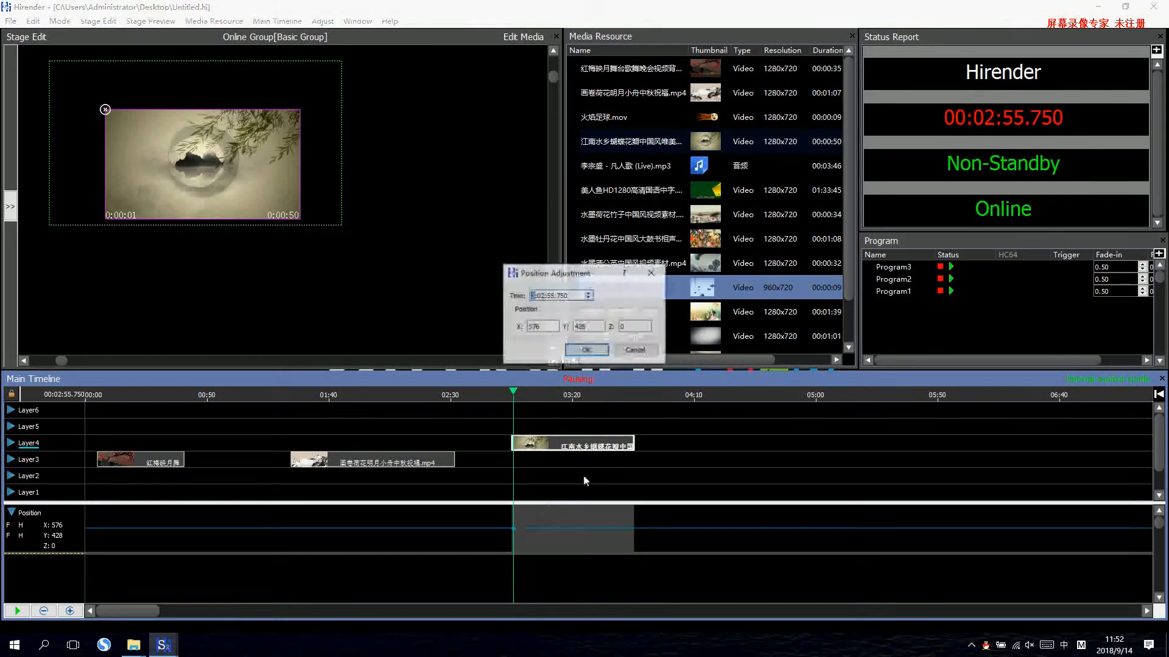
pyautogui.click(653, 275)
# Add a second position keyframe at 3:00.750 and move the clip out of the display area to about X 2128, Y 432.
pyautogui.click(525, 531)
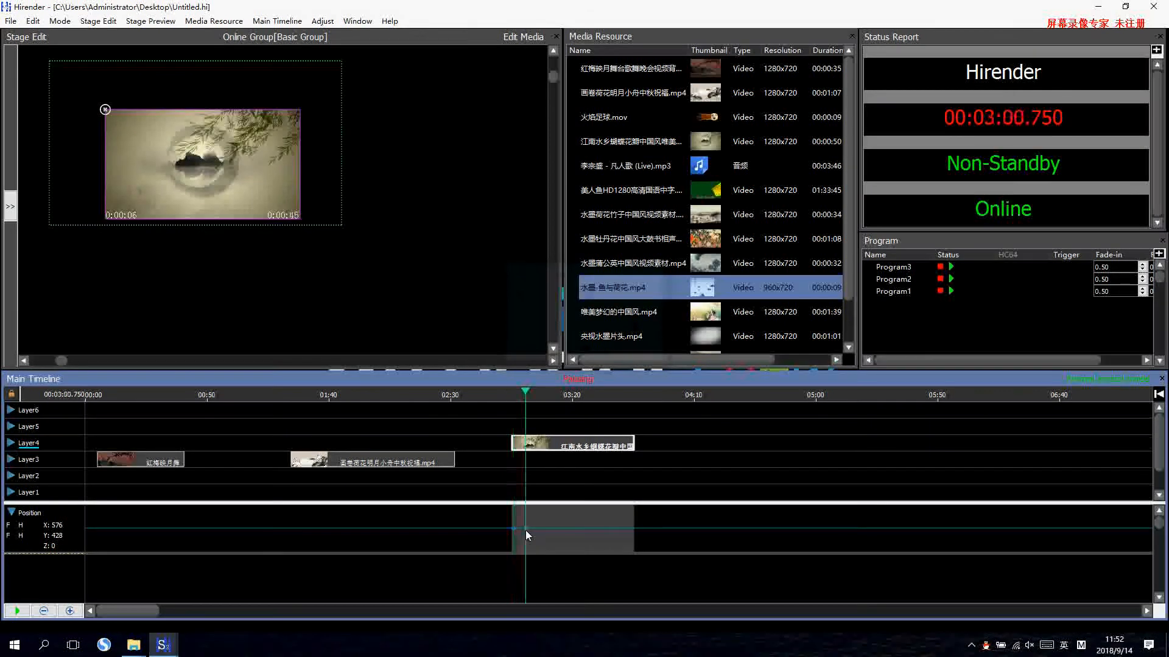
pyautogui.moveTo(203, 159)
pyautogui.mouseDown()
pyautogui.moveTo(432, 170)
pyautogui.moveTo(437, 160)
pyautogui.mouseUp()
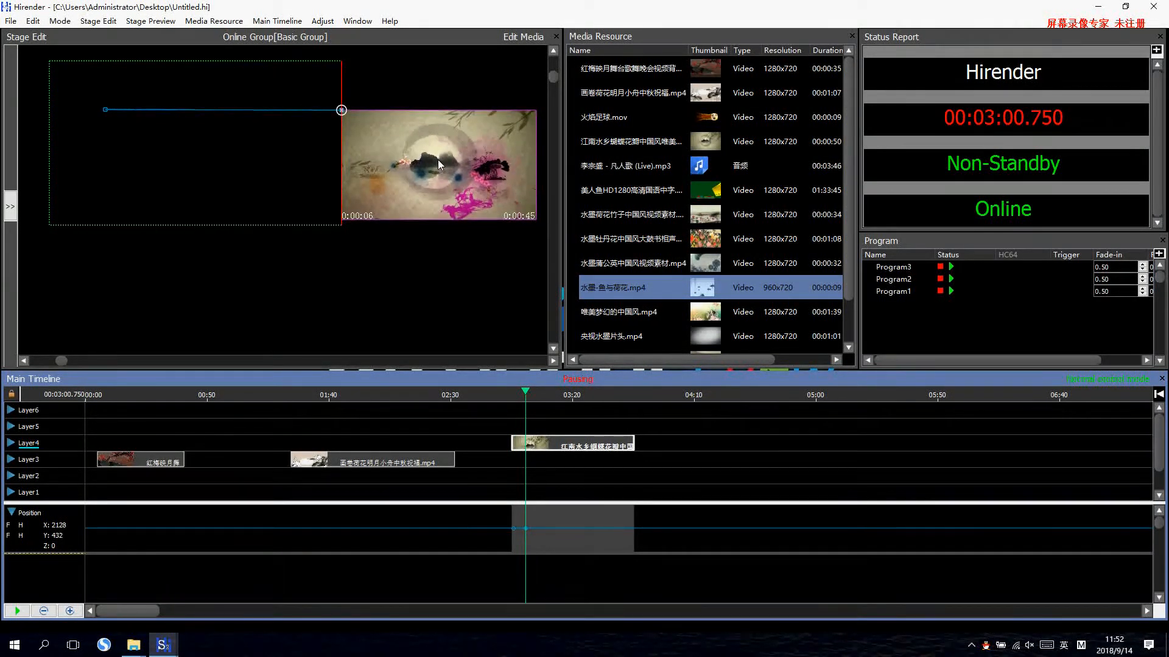
pyautogui.click(513, 531)
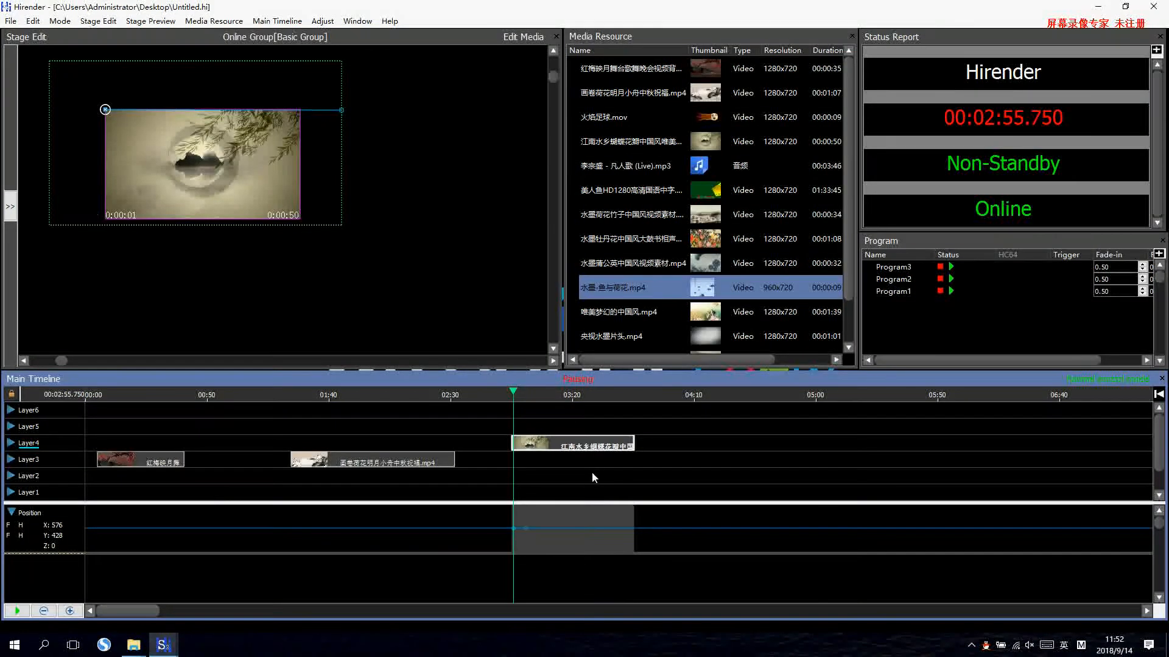
pyautogui.click(525, 528)
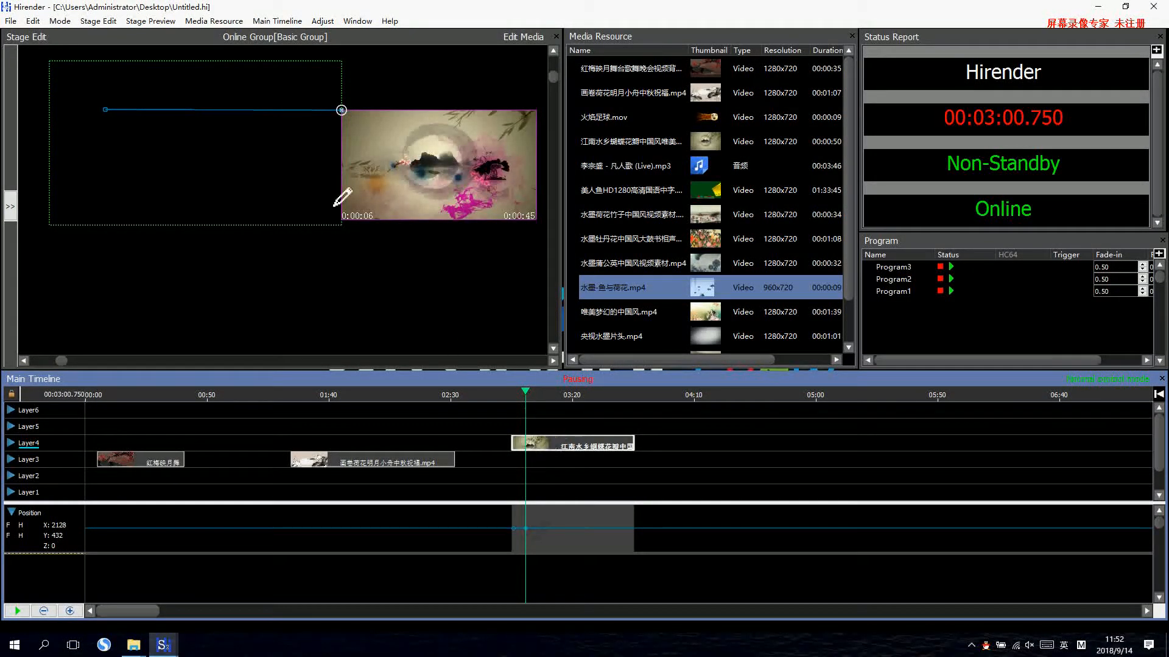
# Play the Layer4 clip from its start to preview the movement between its two position keyframes.
pyautogui.click(532, 445)
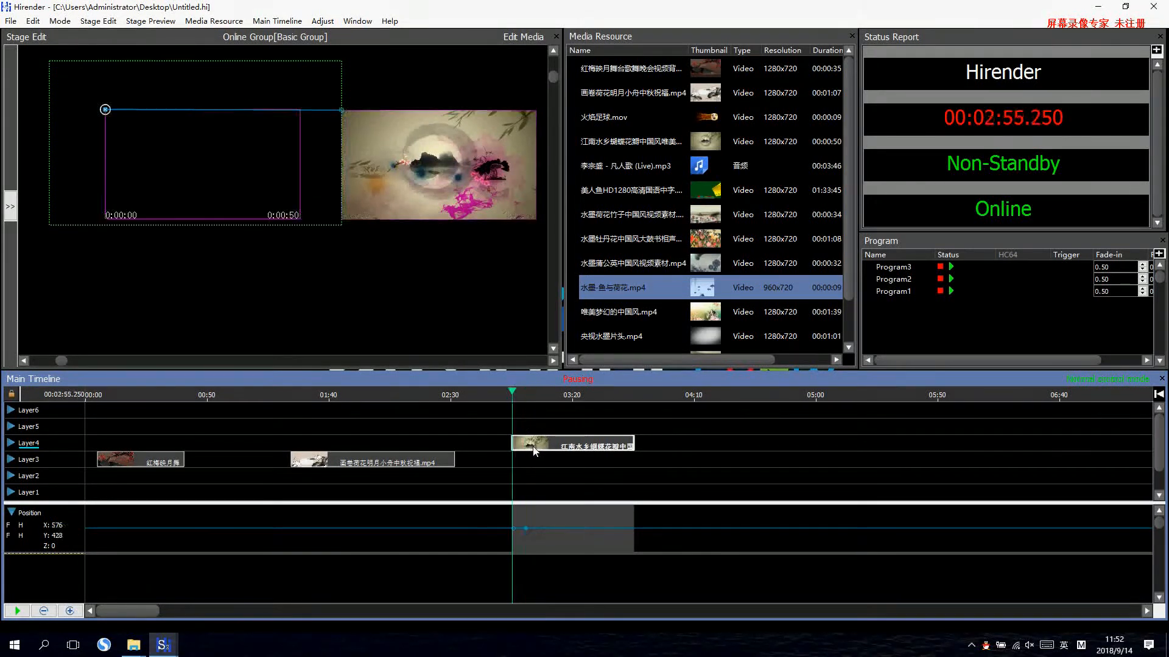
pyautogui.press('space')
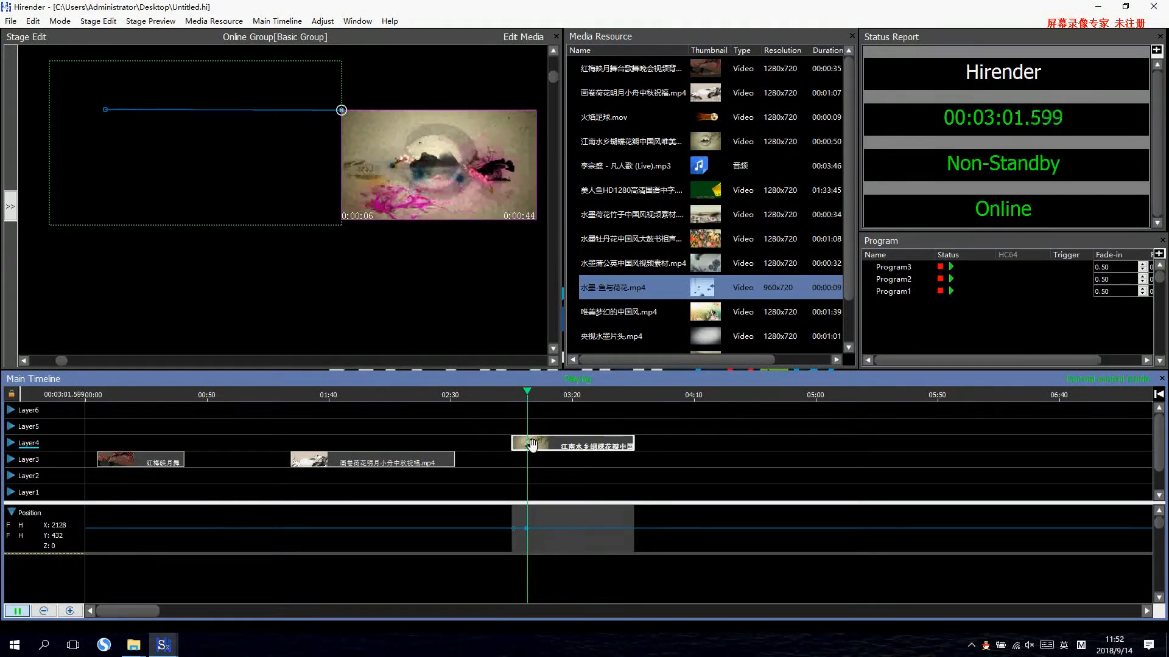
pyautogui.press('space')
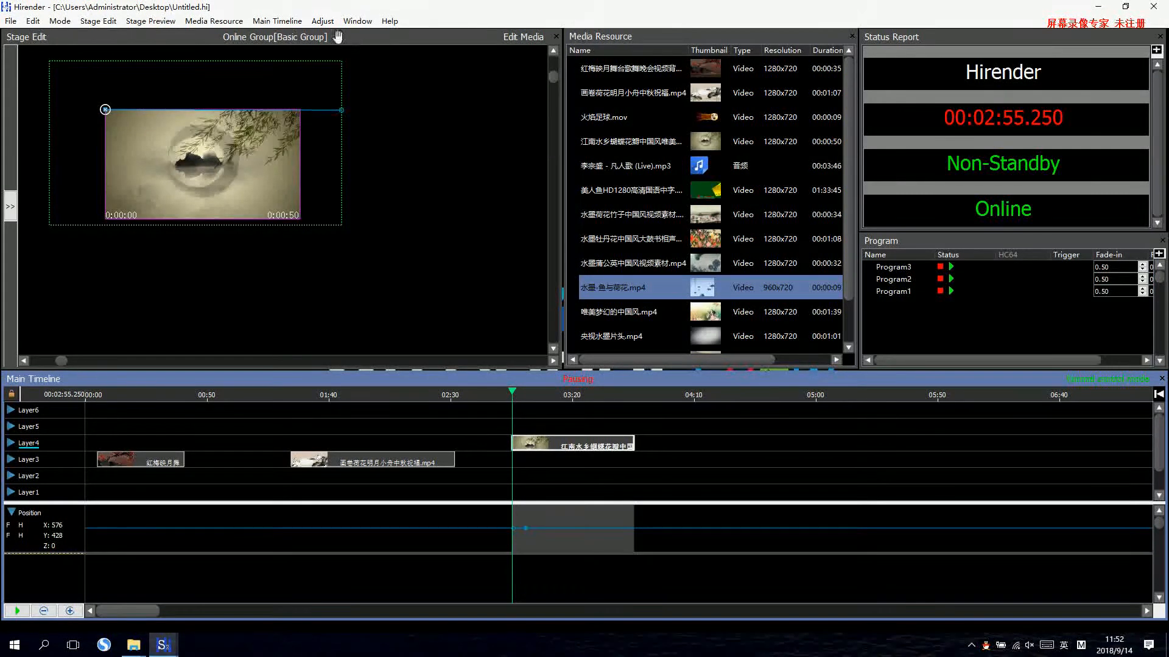
pyautogui.click(323, 21)
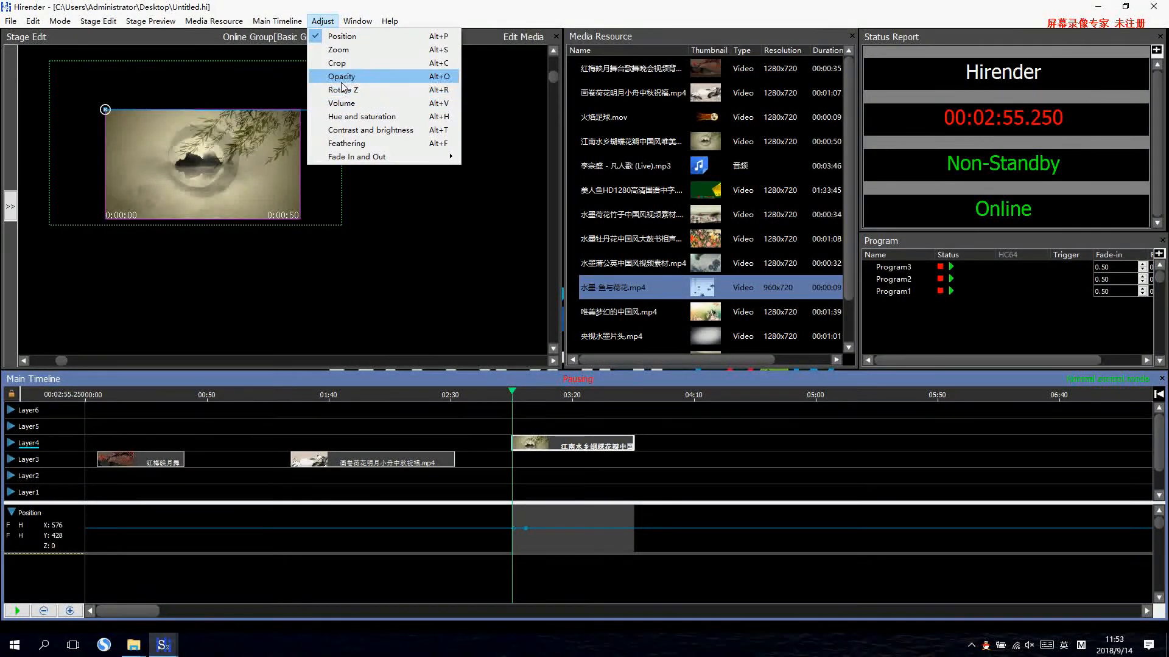
pyautogui.moveTo(348, 160)
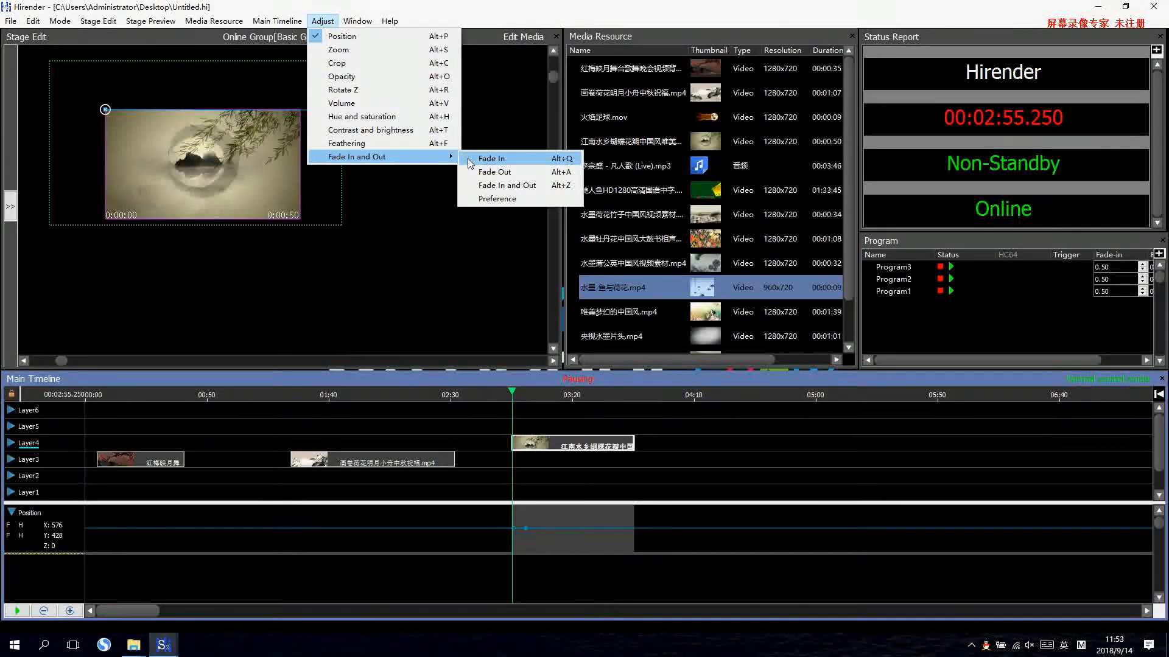
pyautogui.click(305, 217)
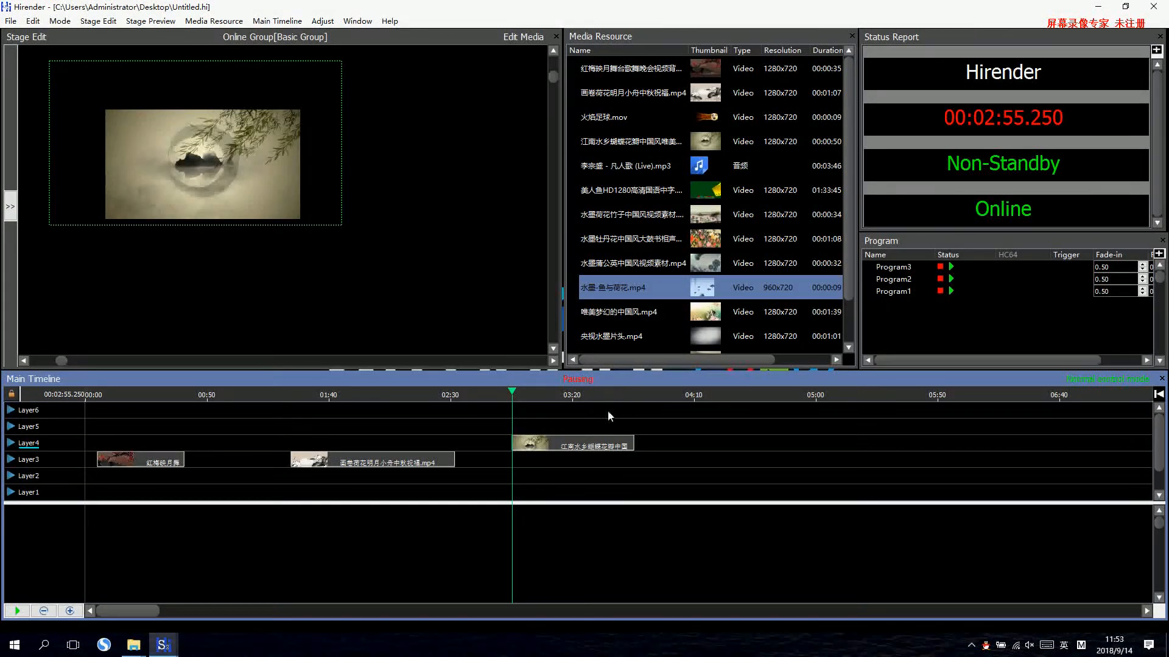
# Move the 江南水乡蝴蝶花瓣 clip to start at 2:35.250 and place the 水墨牡丹花 peony video on Layer3 at 4:49.250.
pyautogui.moveTo(597, 452); pyautogui.dragTo(547, 448)
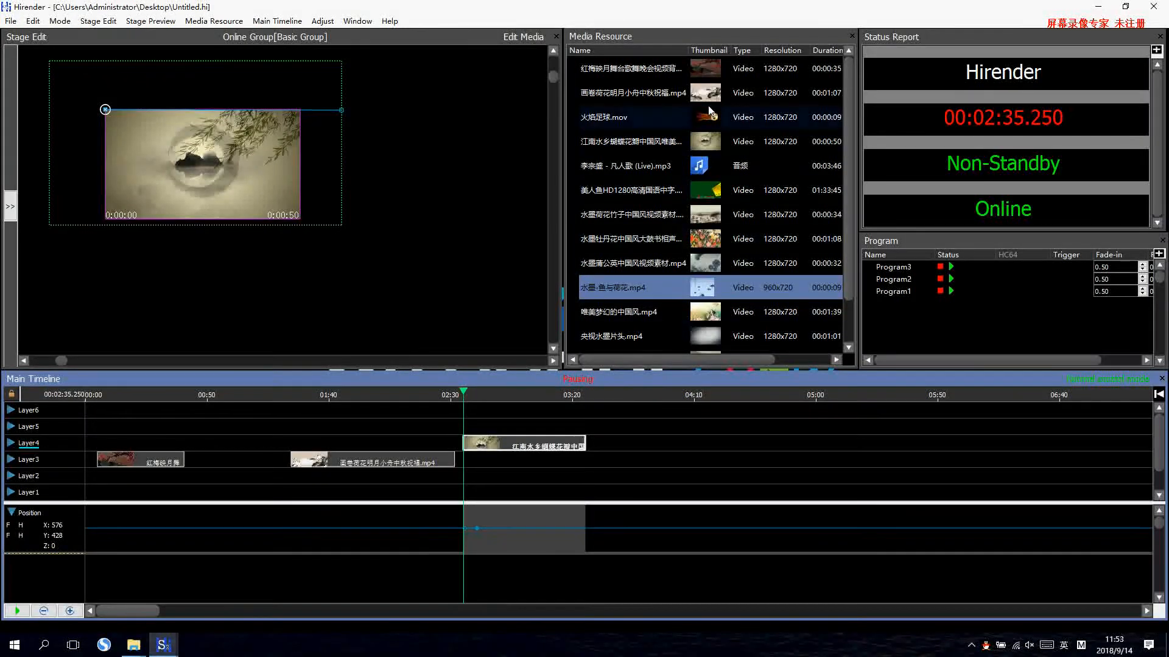
pyautogui.moveTo(706, 219); pyautogui.dragTo(790, 460)
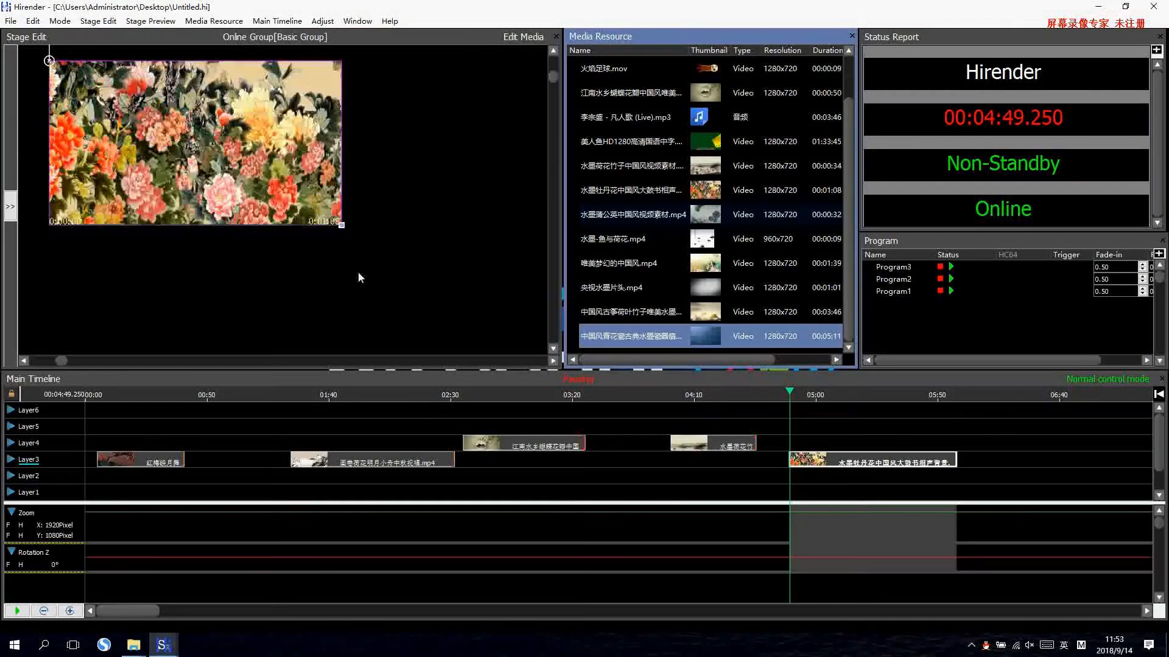
# Start the 水墨荷花竹子 clip at 3:56.250, scaled to 1920 x 1080 pixels, and overlap its end with the peony clip on Layer5 at about 4:29.966.
pyautogui.click(718, 443)
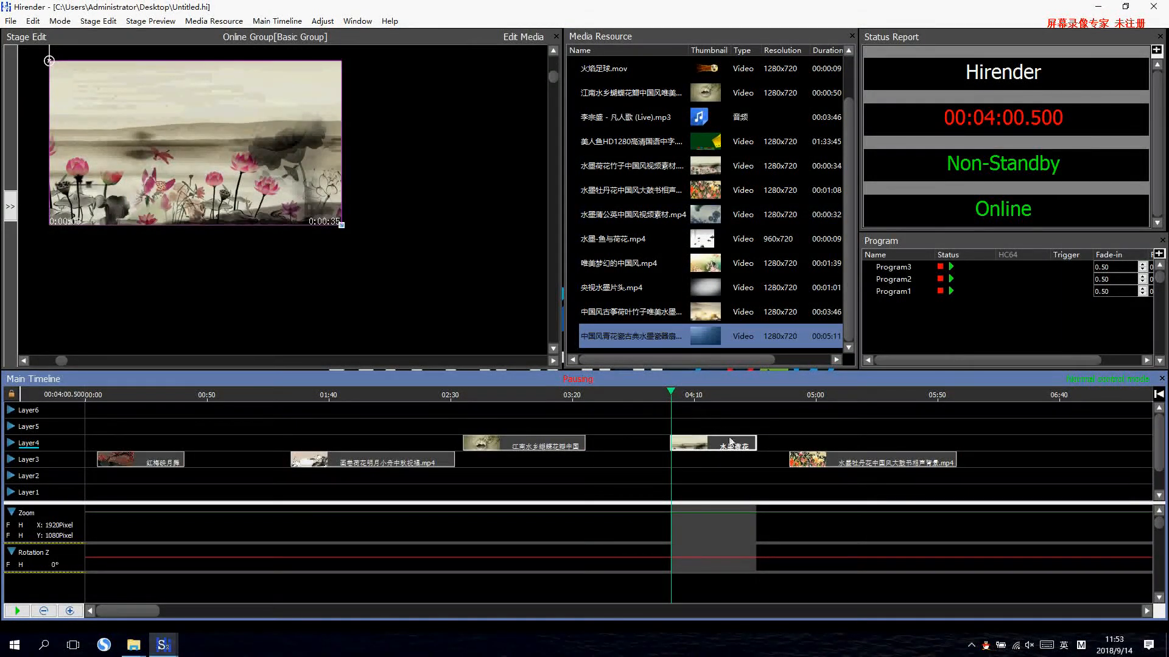
pyautogui.moveTo(729, 442); pyautogui.dragTo(720, 443)
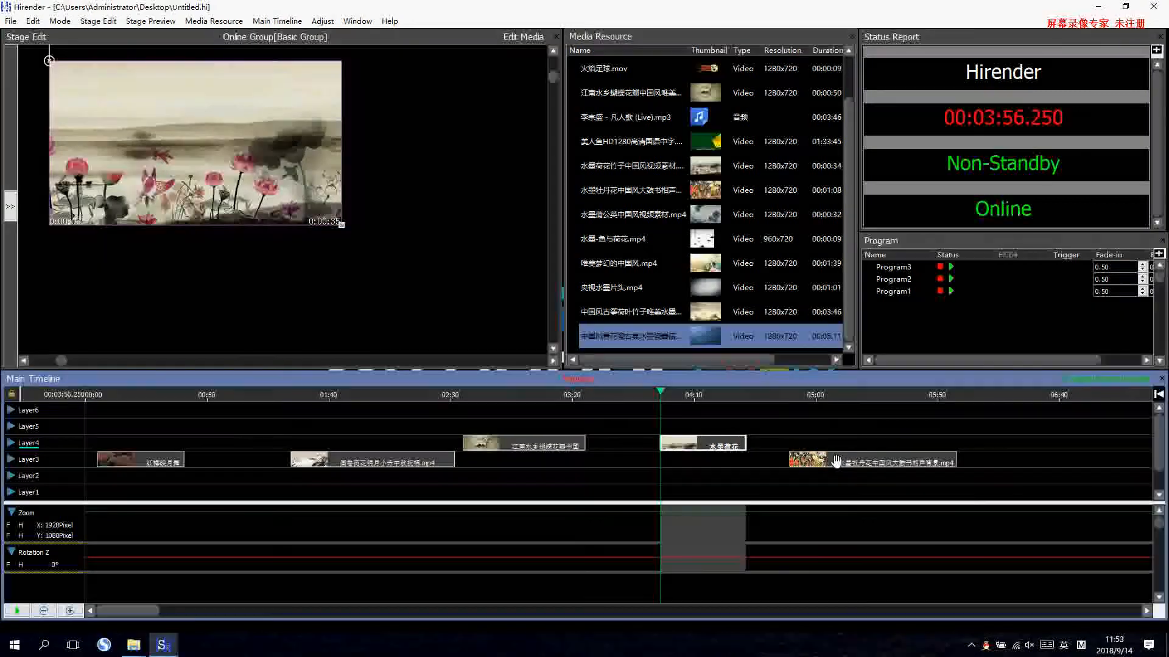
pyautogui.click(804, 457)
pyautogui.moveTo(803, 458); pyautogui.dragTo(762, 431)
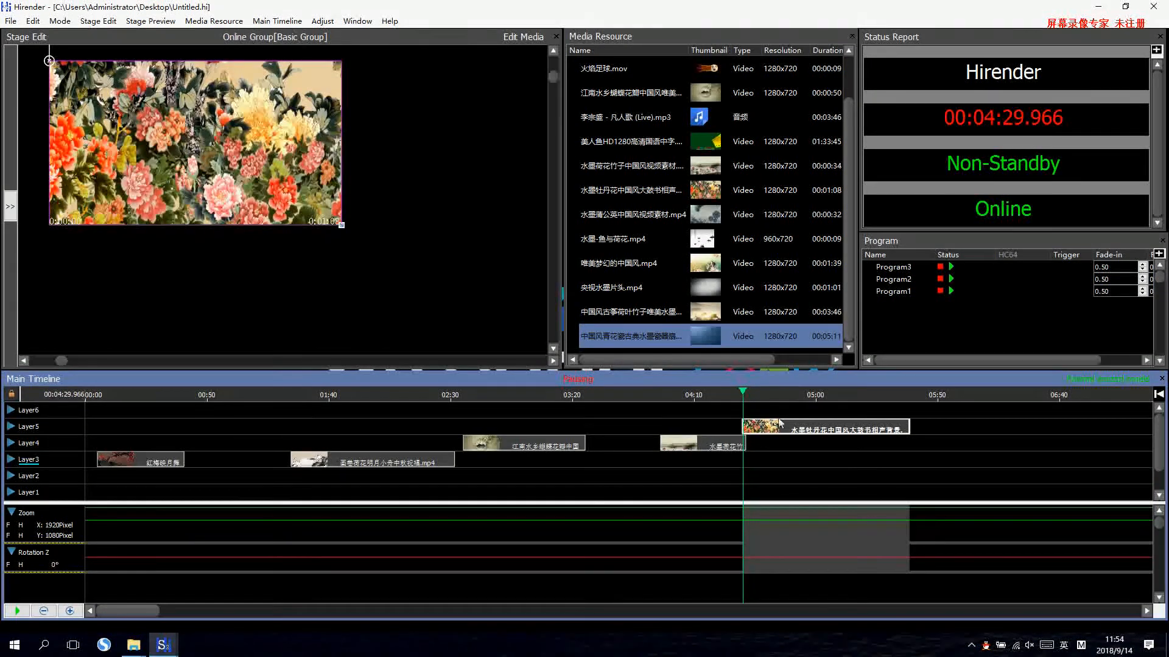
pyautogui.click(323, 21)
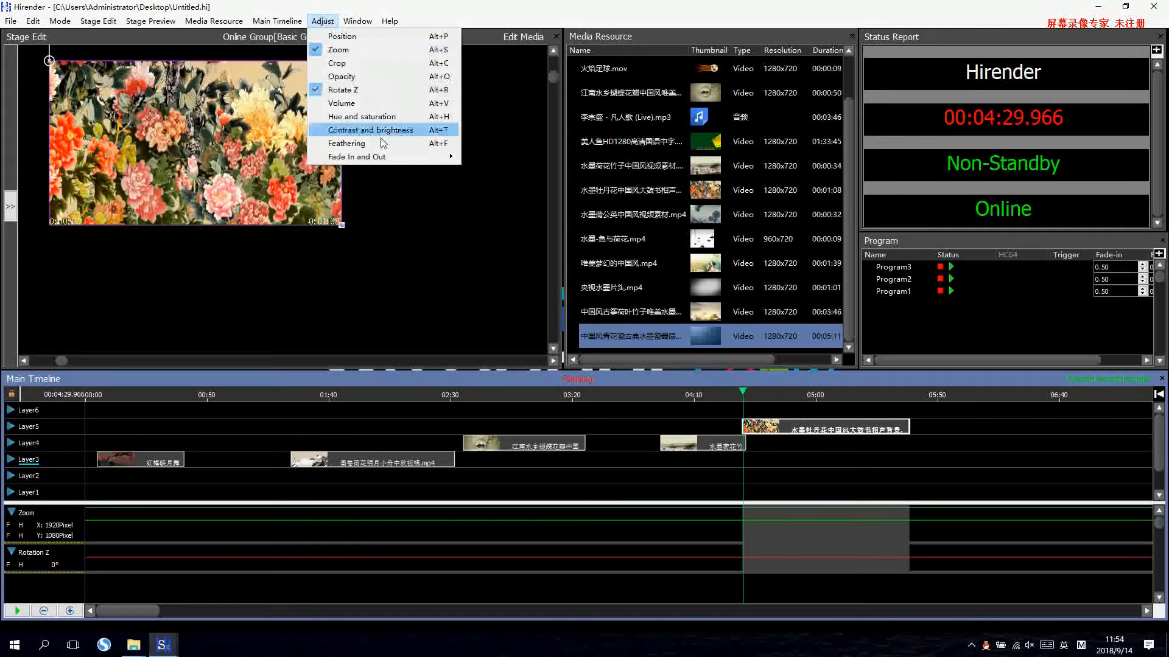
pyautogui.moveTo(387, 160)
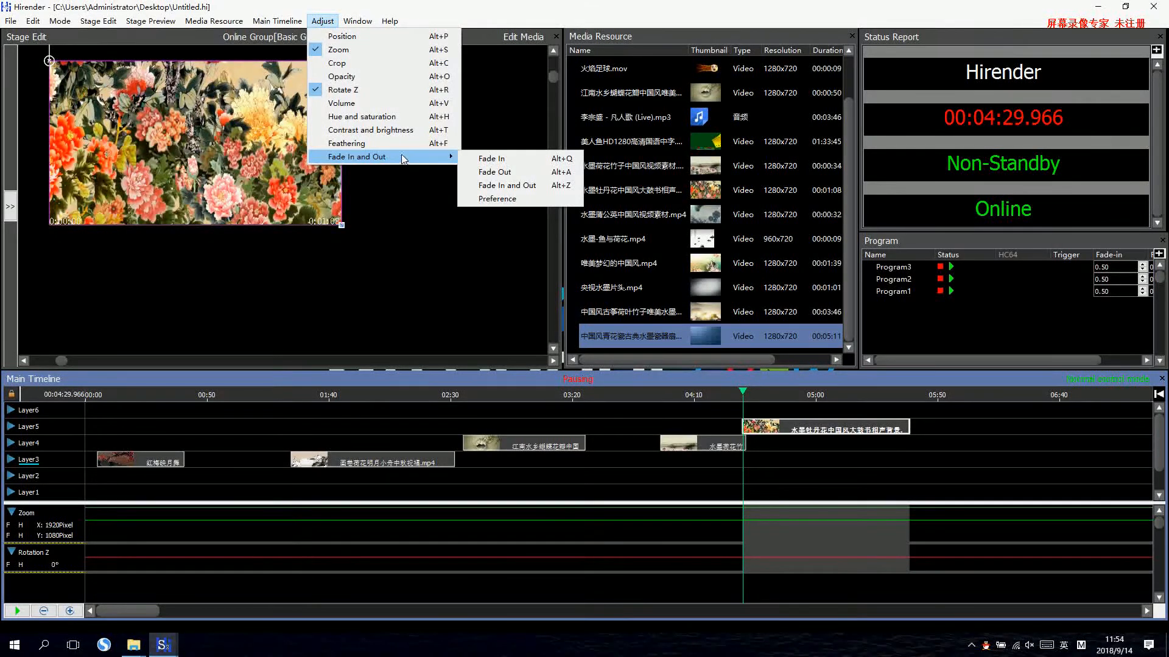
pyautogui.click(698, 430)
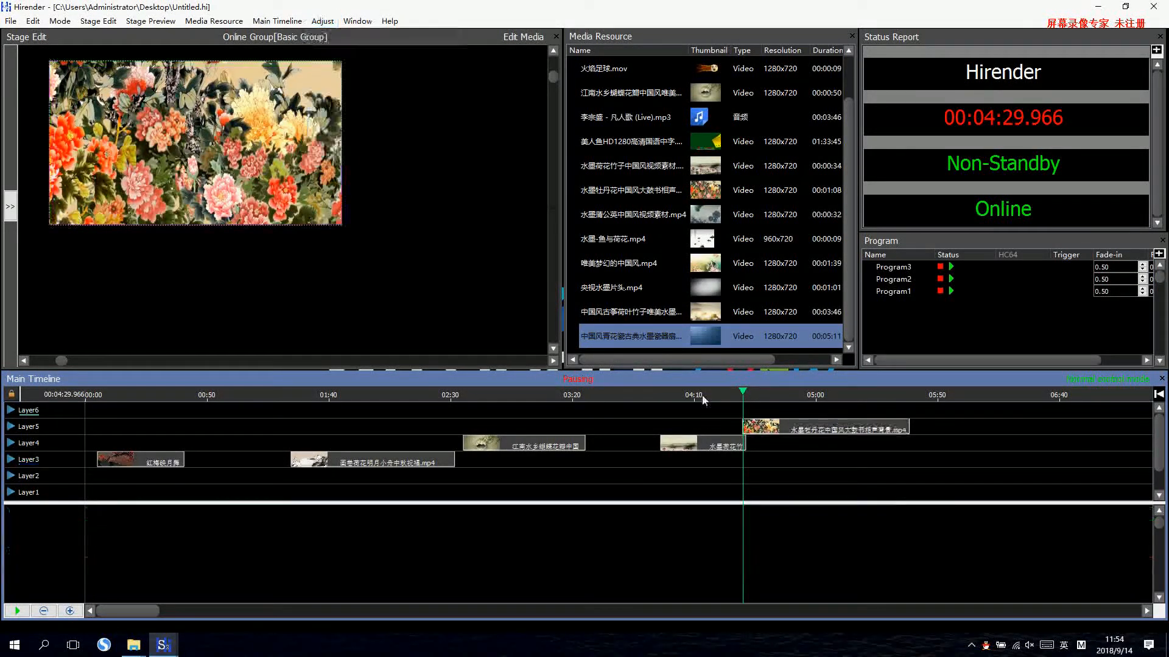
pyautogui.click(699, 447)
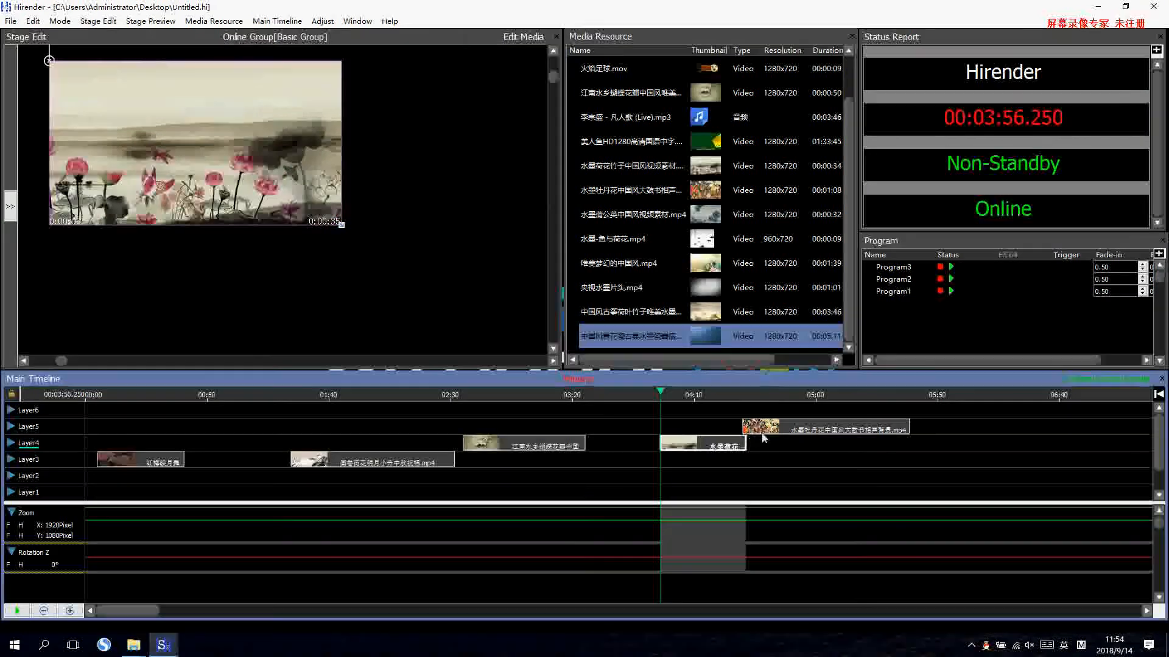
# Apply a Fade In with the current fade time to the peony clip on Layer5.
pyautogui.click(795, 434)
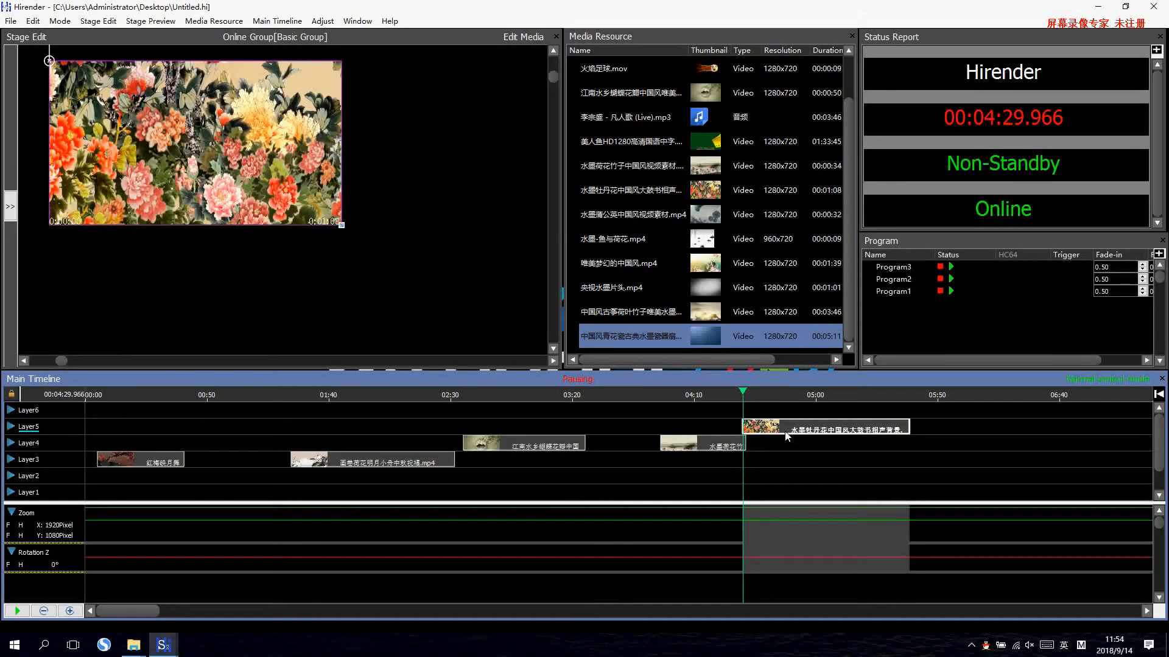
pyautogui.click(322, 21)
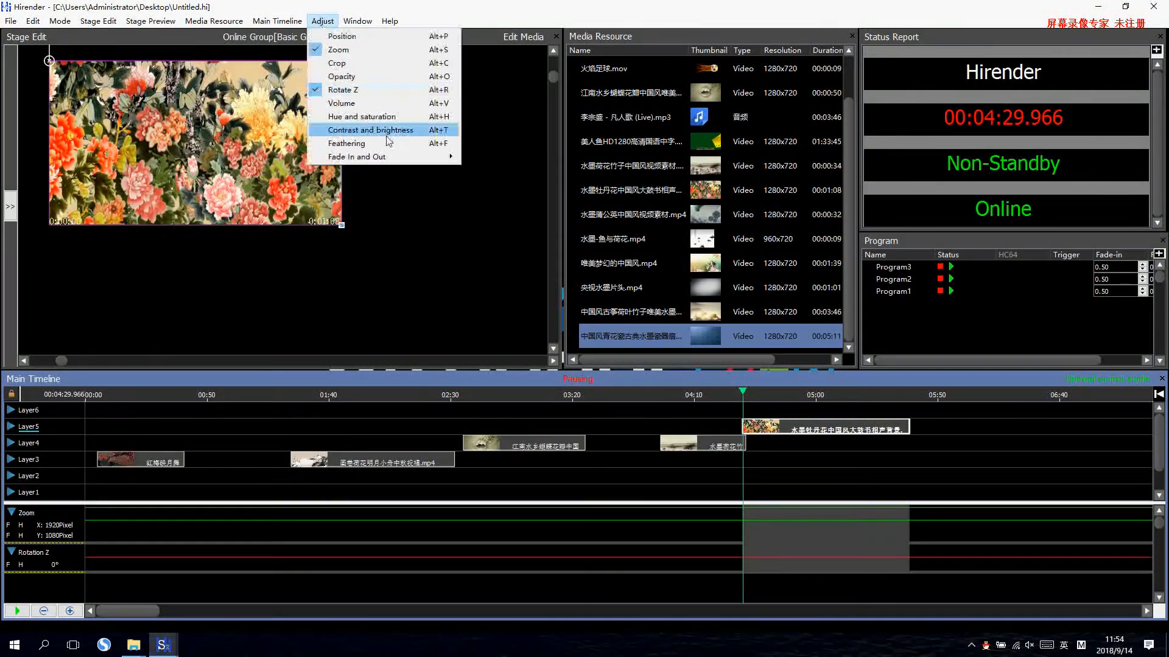
pyautogui.moveTo(406, 160)
pyautogui.click(495, 158)
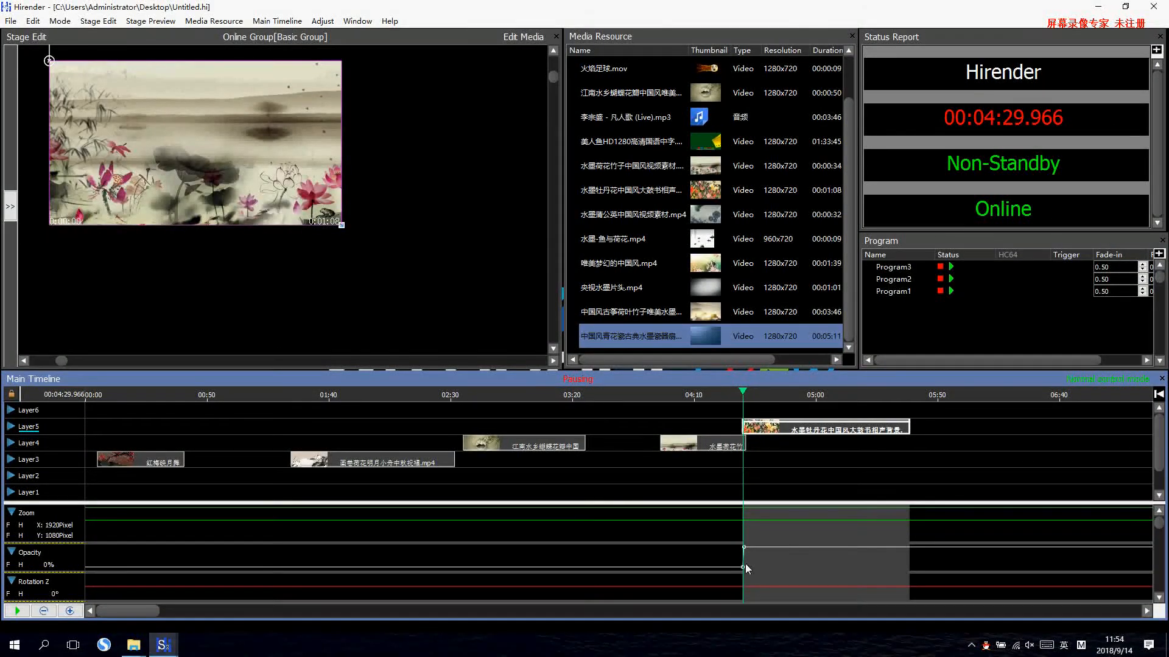
# Play the timeline from the start of the peony clip to preview its fade-in.
pyautogui.click(740, 392)
pyautogui.press('space')
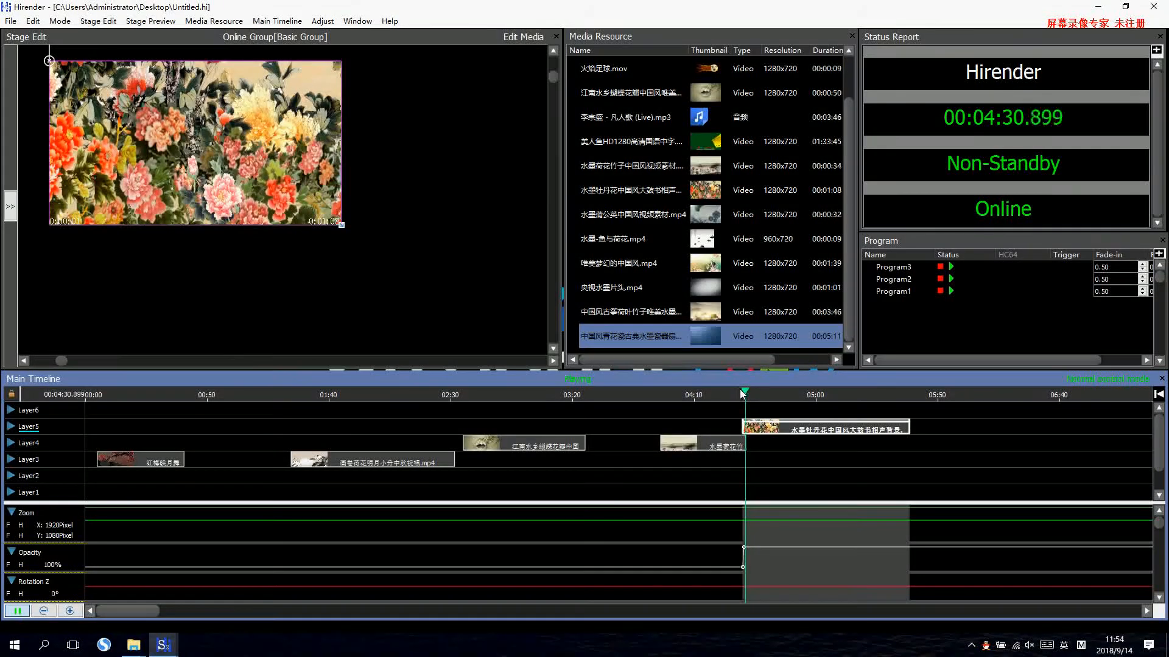
pyautogui.press('space')
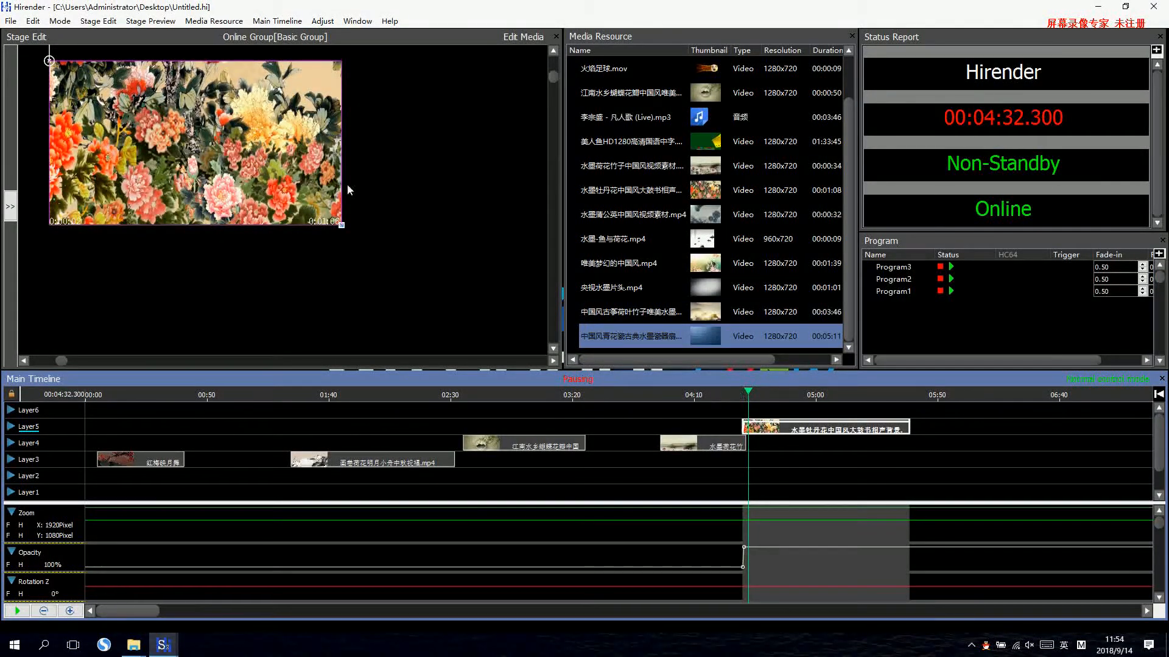
# Set the Fade In Time to 1 in the fading preferences.
pyautogui.click(323, 22)
pyautogui.moveTo(386, 156)
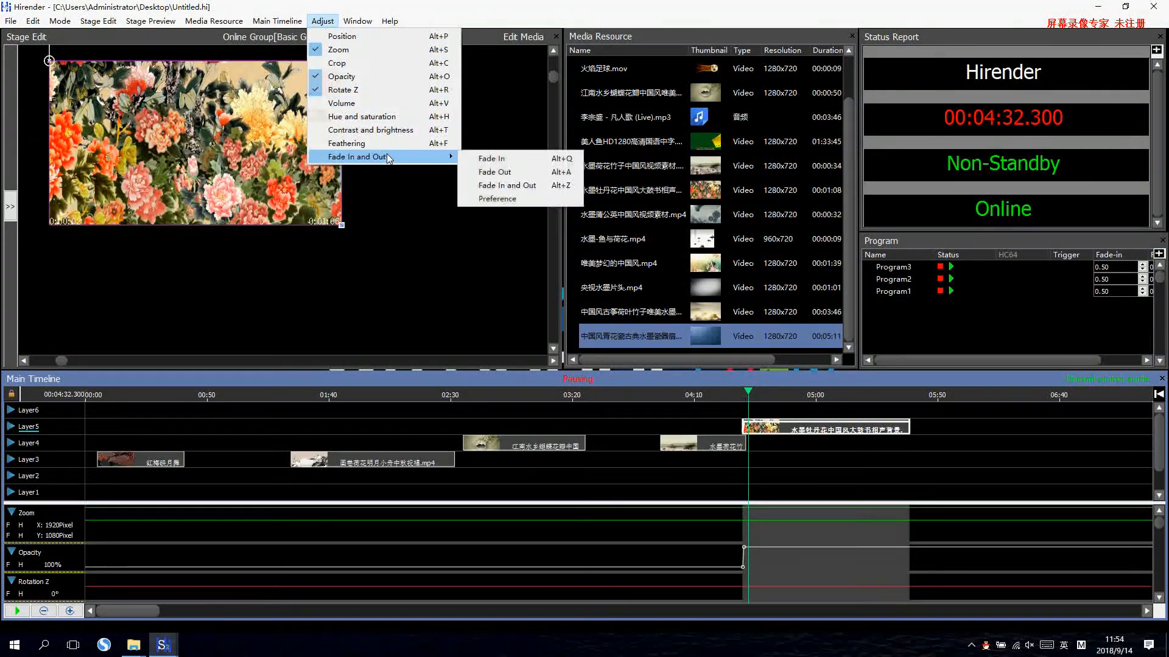
pyautogui.click(510, 200)
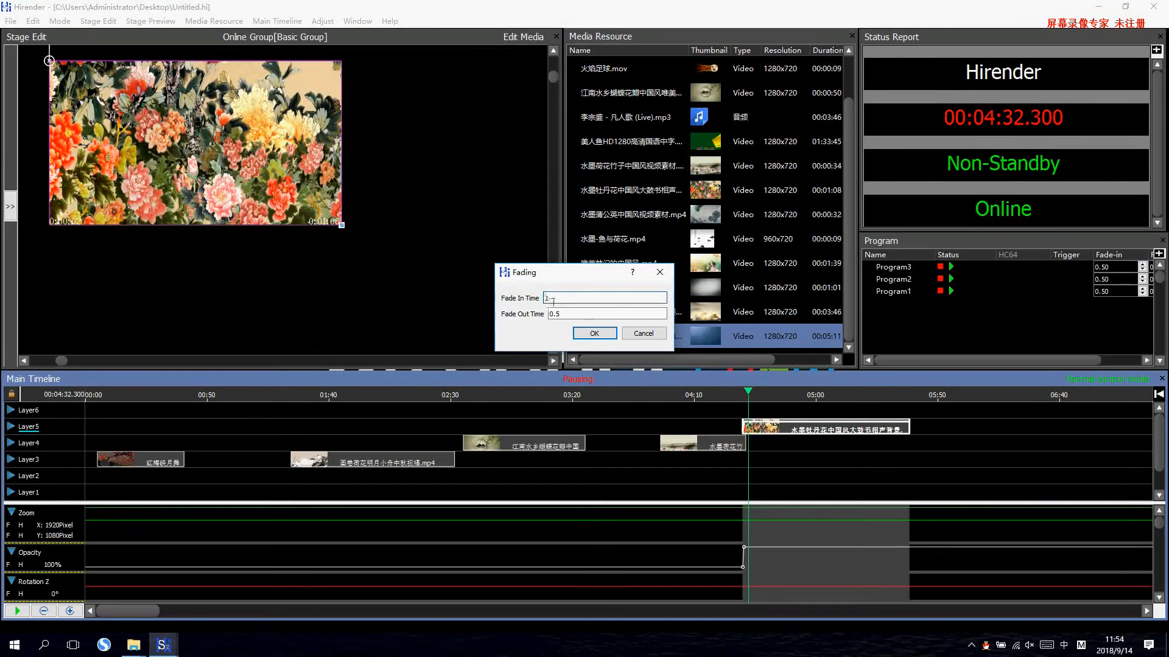
pyautogui.click(594, 334)
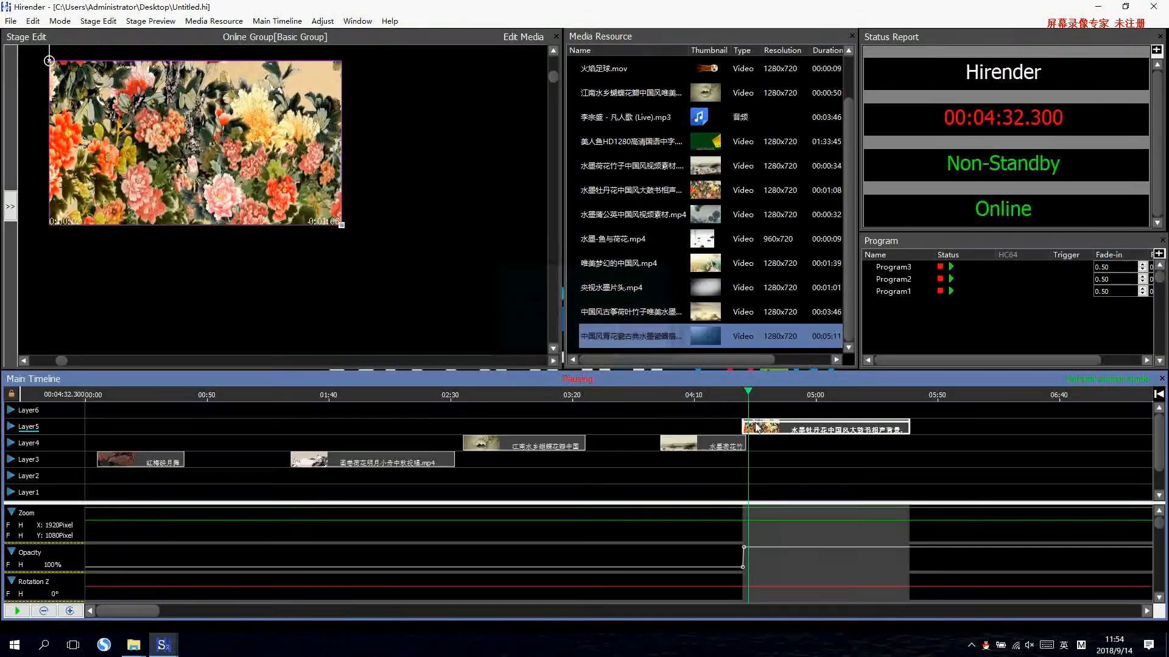
# Return to the start of the peony clip and reapply Fade In with the new fade time.
pyautogui.click(743, 396)
pyautogui.click(322, 20)
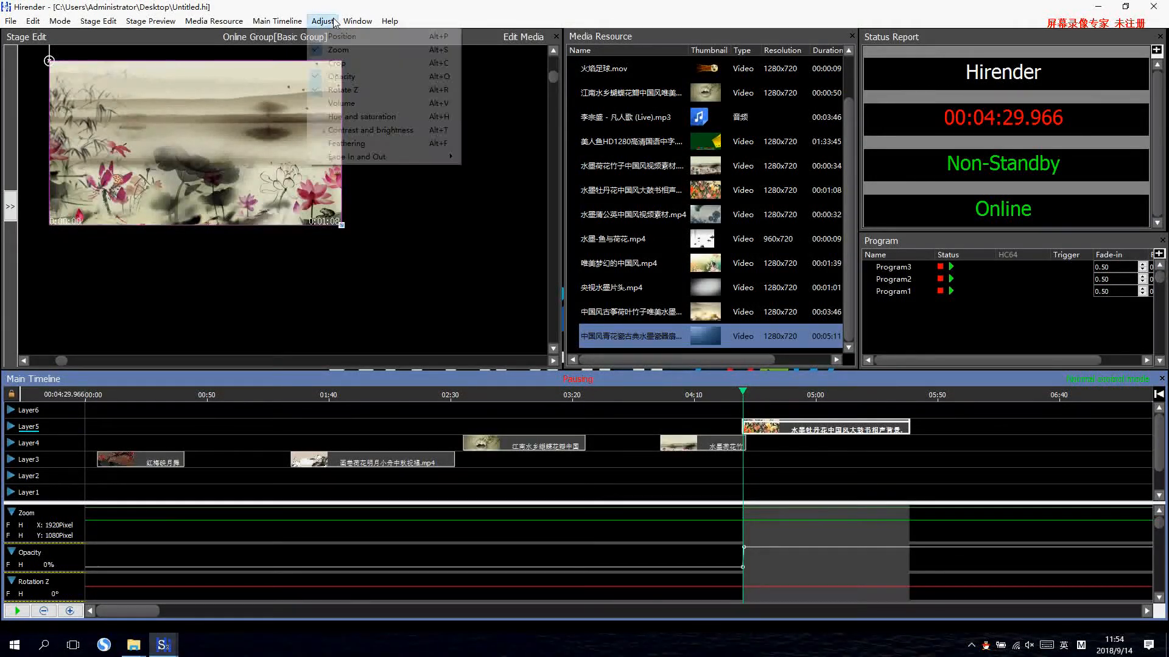
pyautogui.moveTo(445, 157)
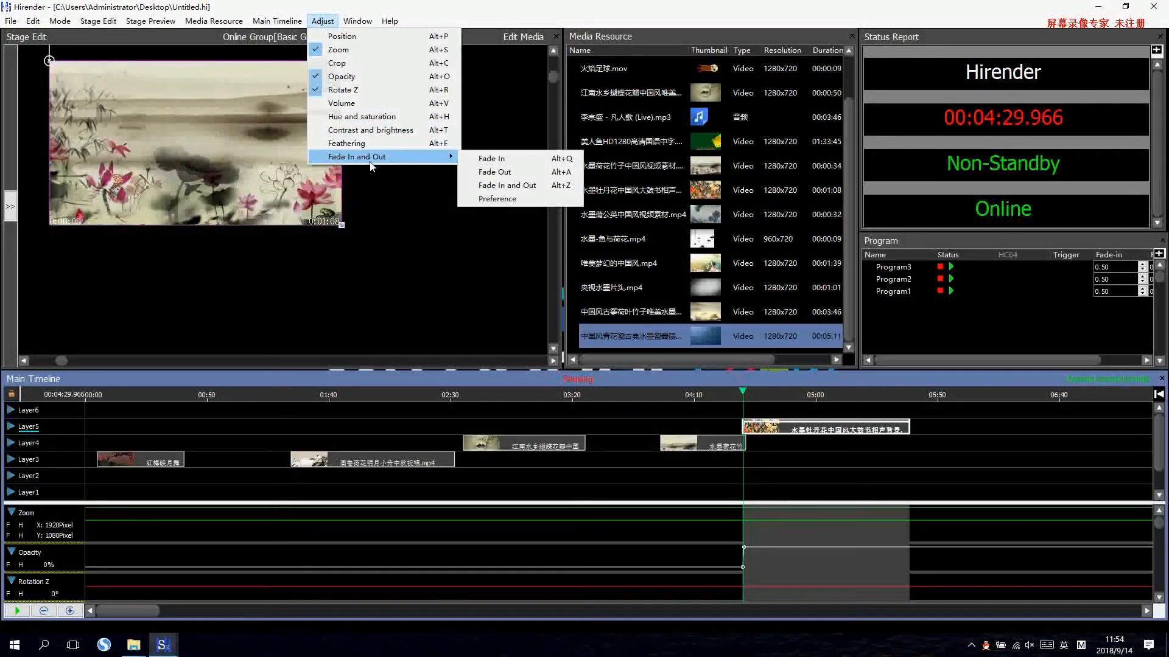
pyautogui.click(491, 160)
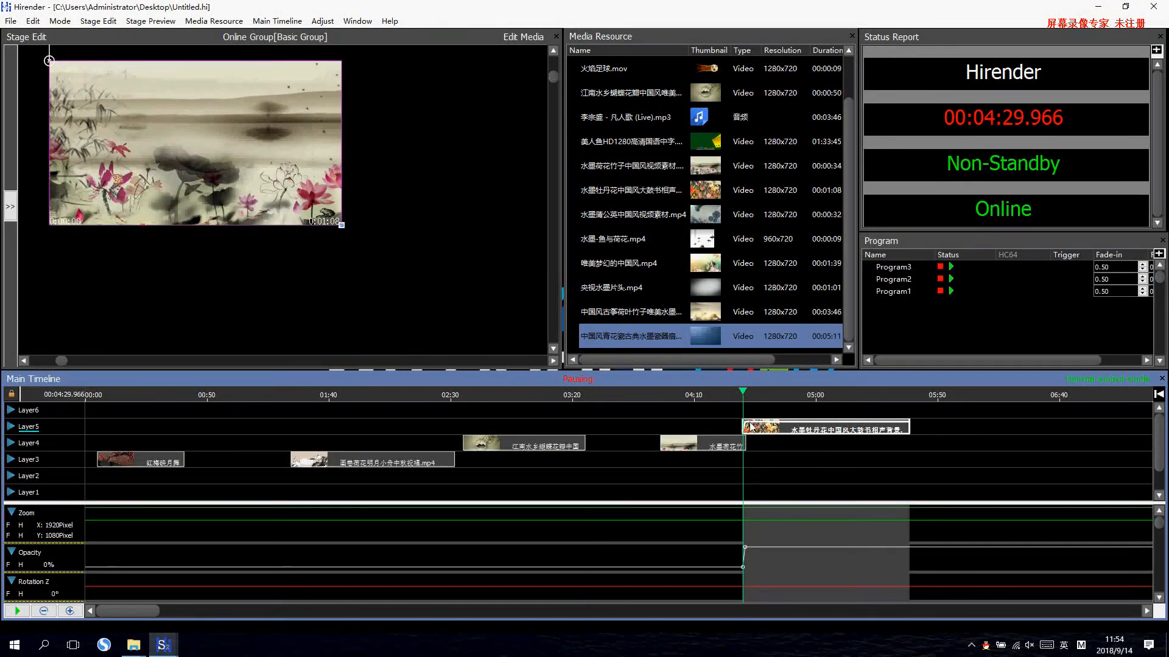
# Play the timeline from the start of the peony clip on Layer5 to preview its new fade-in.
pyautogui.press('space')
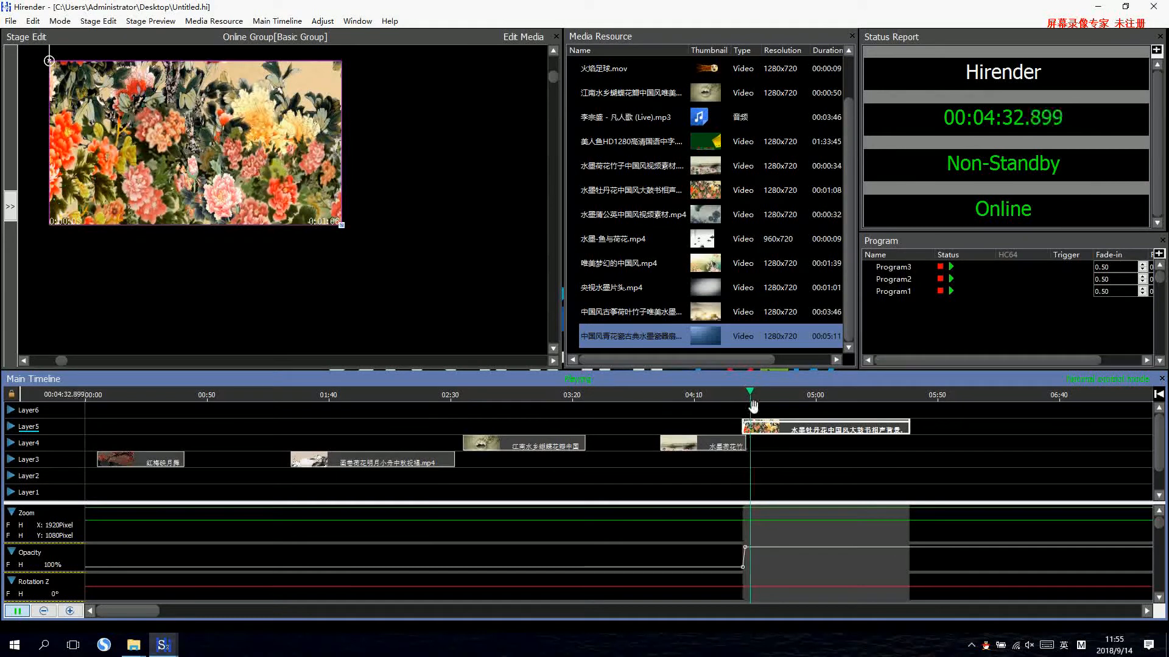
pyautogui.press('space')
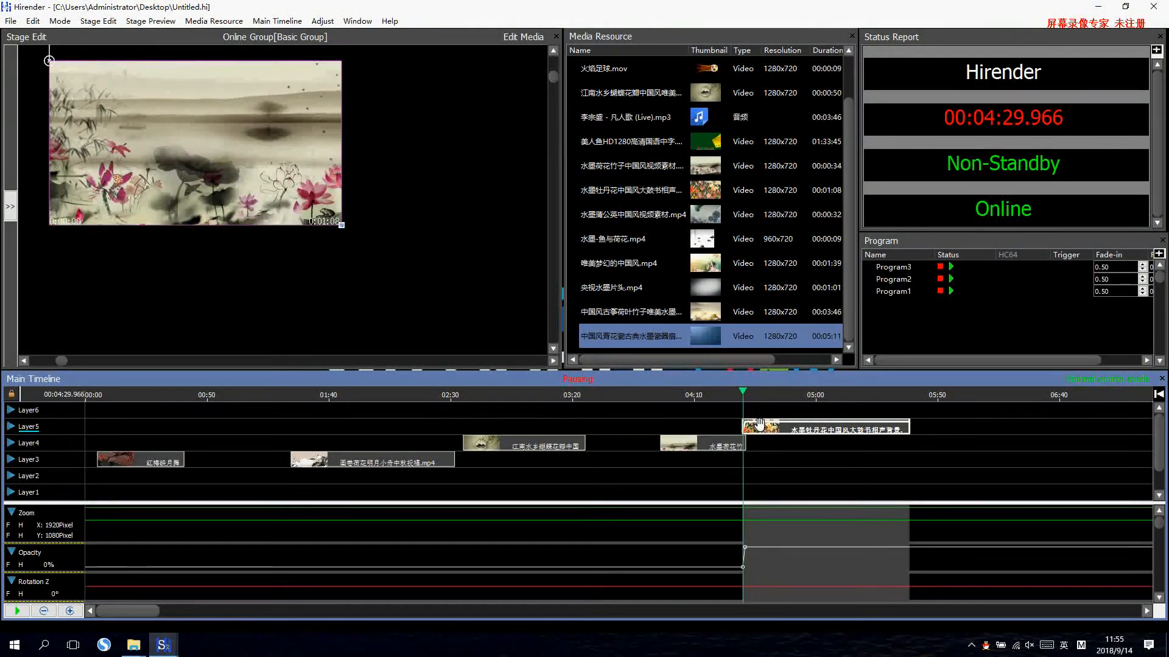
pyautogui.click(323, 21)
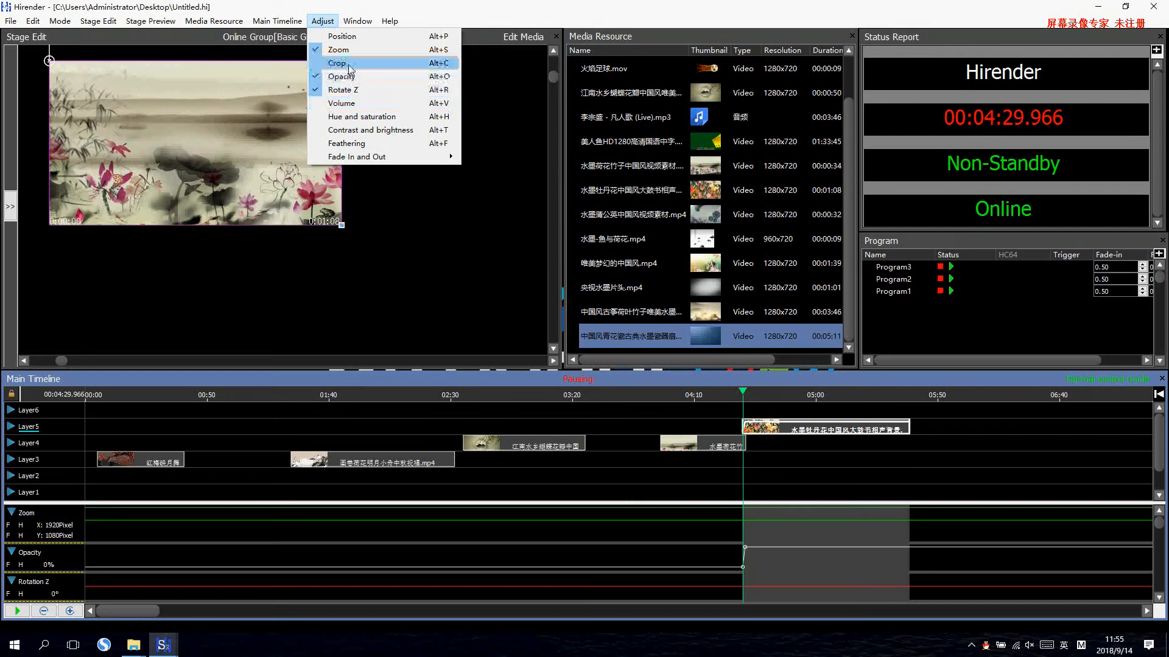
# Add Rotation Z keyframes at 0:00:05.750 and 0:00:10.750 to the first clip on Layer3.
pyautogui.click(171, 461)
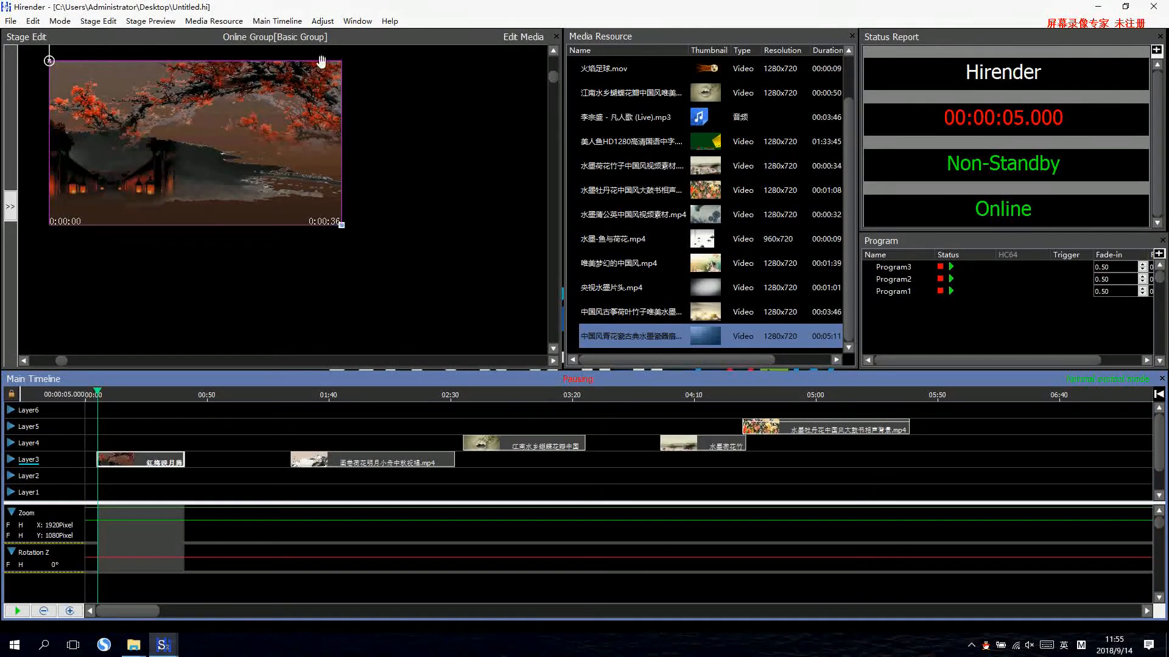
pyautogui.click(322, 21)
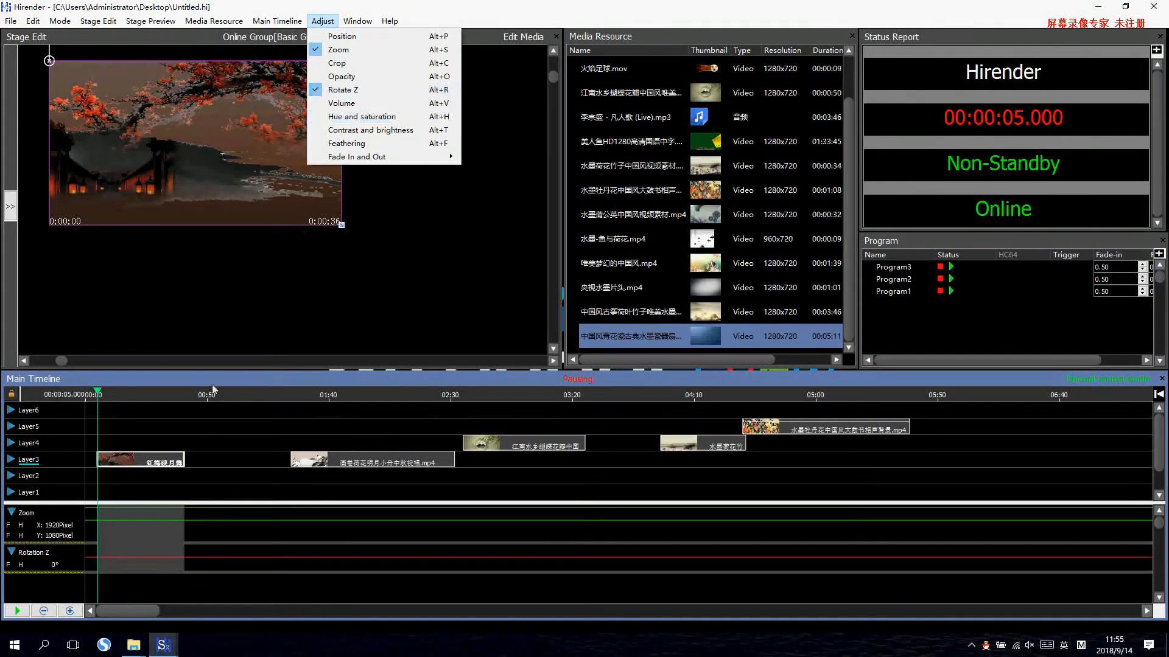
pyautogui.click(100, 557)
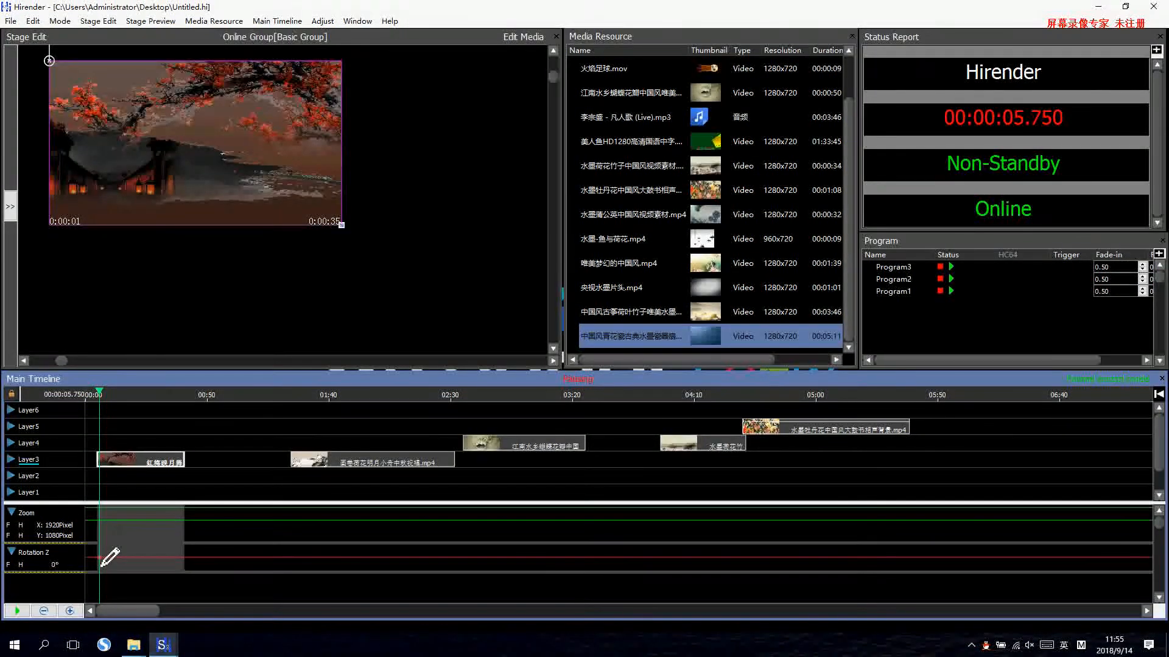
pyautogui.click(112, 565)
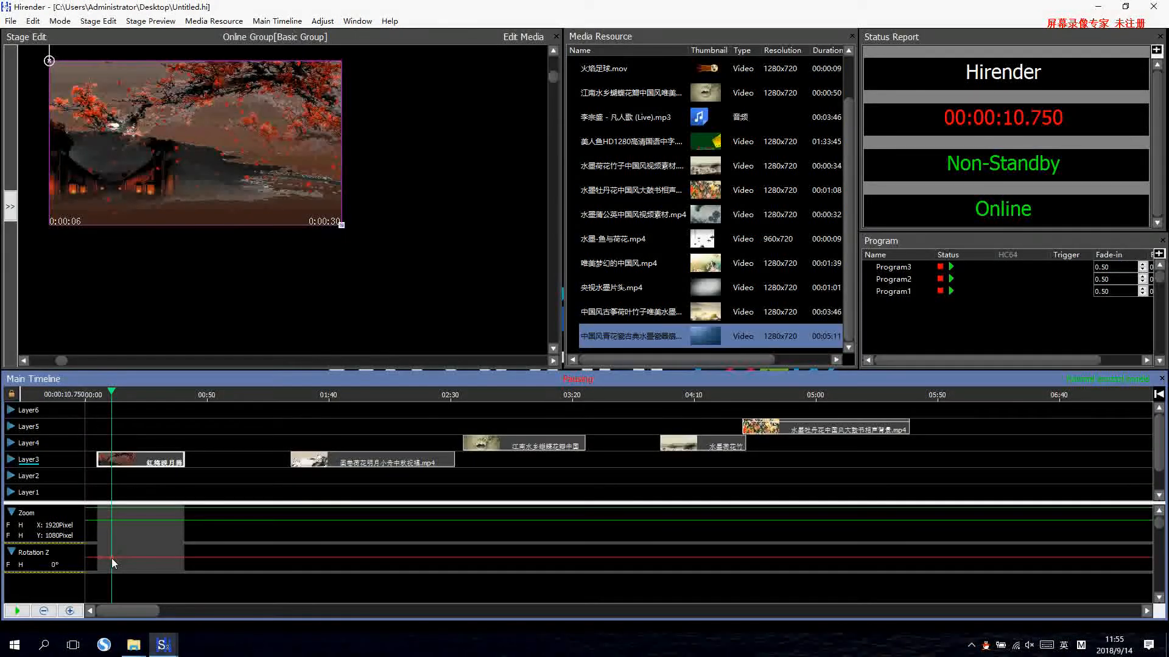
# Set the angle of the rotation keyframe at 0:00:10.750 to 360.
pyautogui.doubleClick(111, 558)
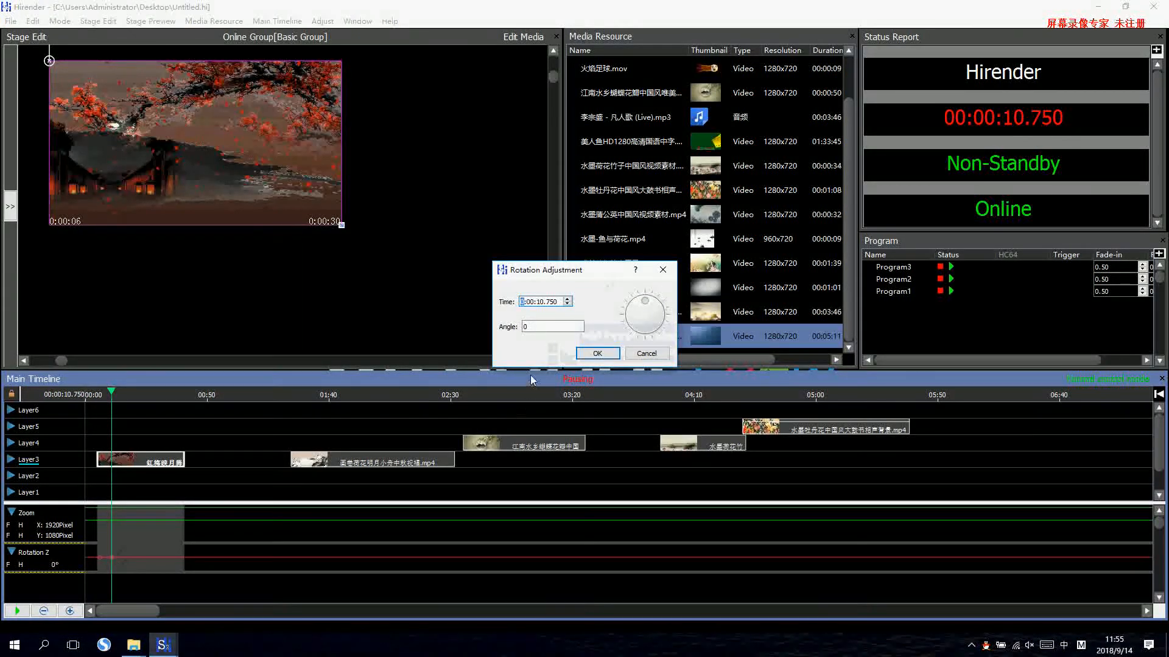
pyautogui.press('Tab')
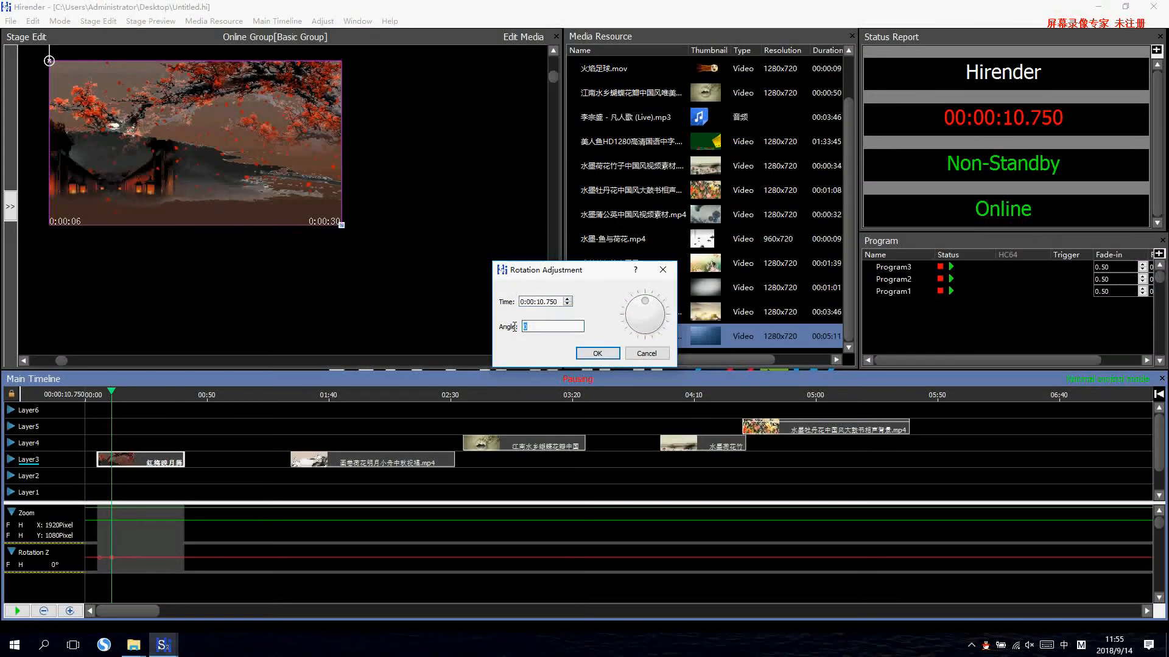
pyautogui.write('60')
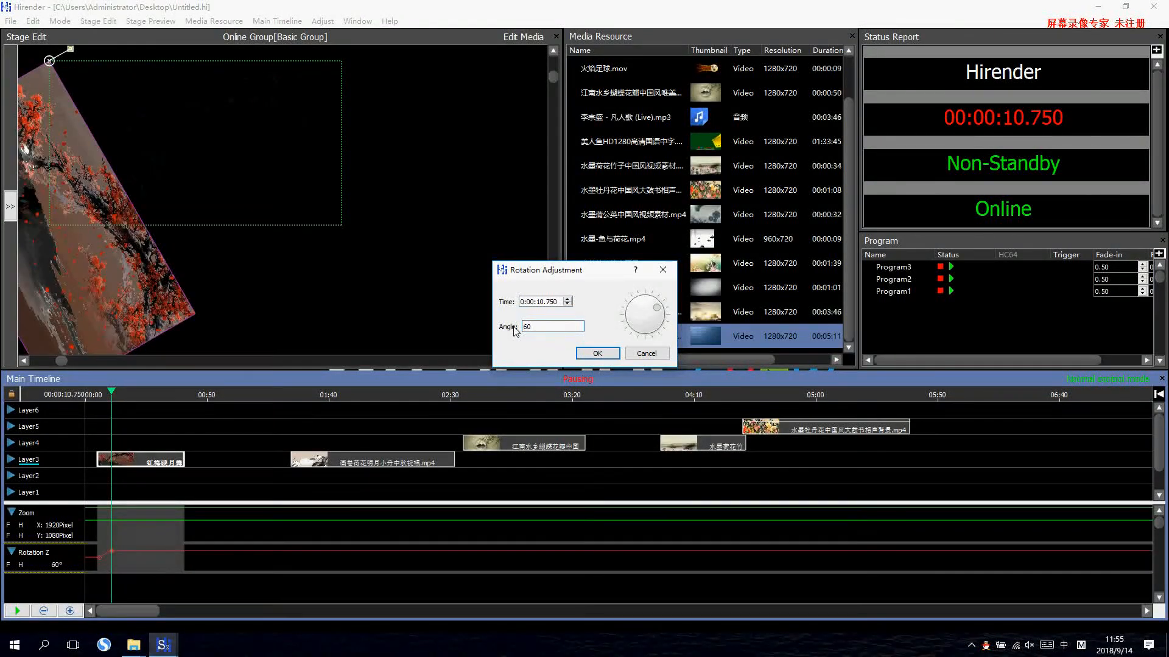
pyautogui.press('BackSpace')
pyautogui.press('BackSpace')
pyautogui.write('360')
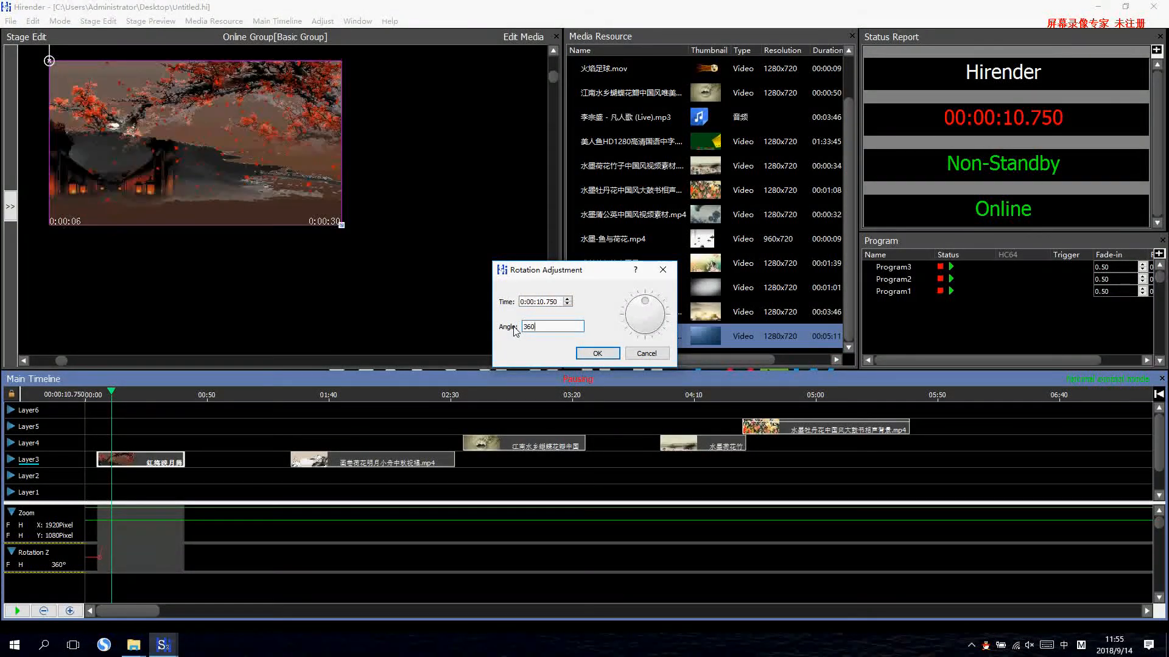
pyautogui.click(598, 355)
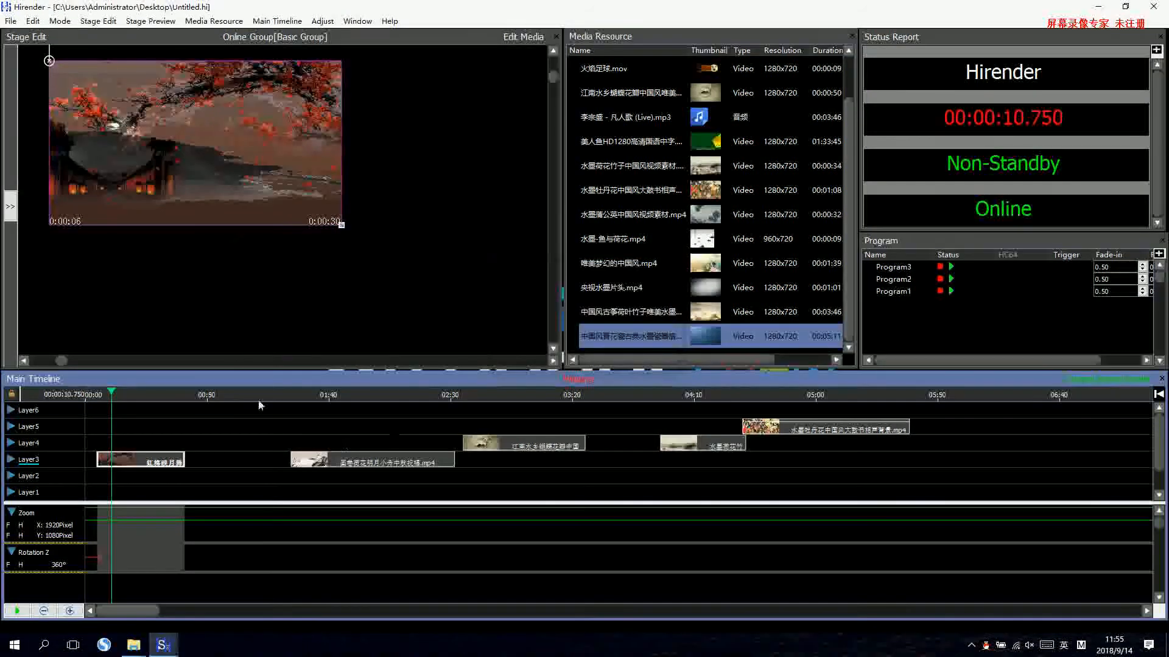
# Move the rotating clip on the stage to about X 468, Y 324 and play its rotation from the clip's start.
pyautogui.moveTo(208, 191); pyautogui.dragTo(248, 223)
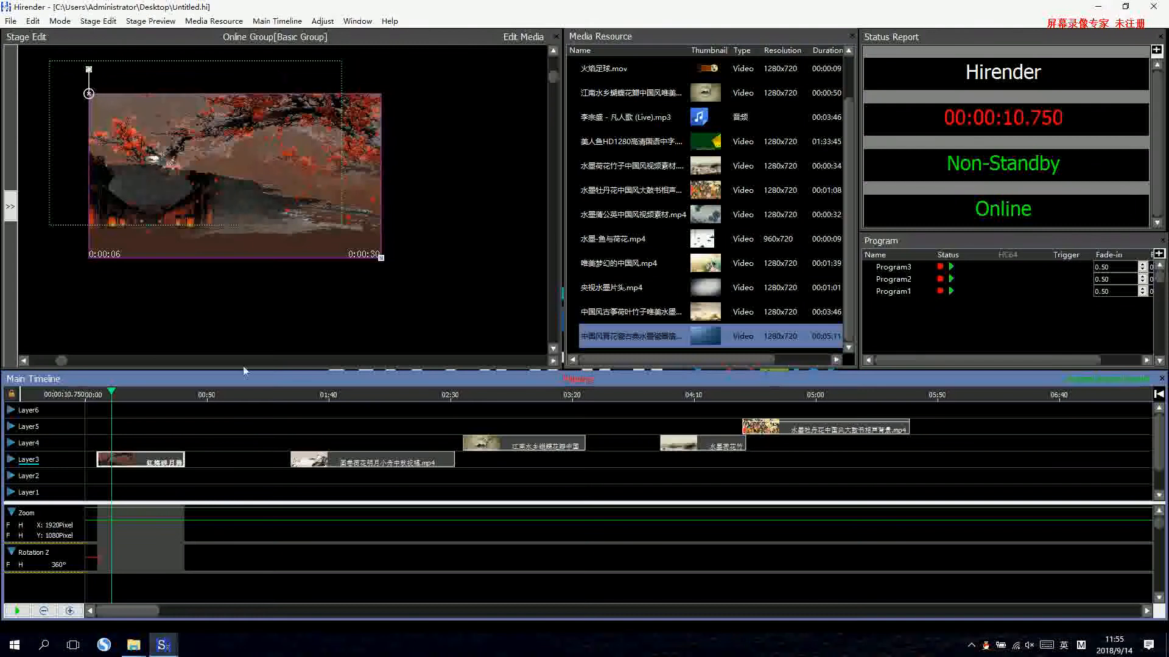
pyautogui.doubleClick(111, 465)
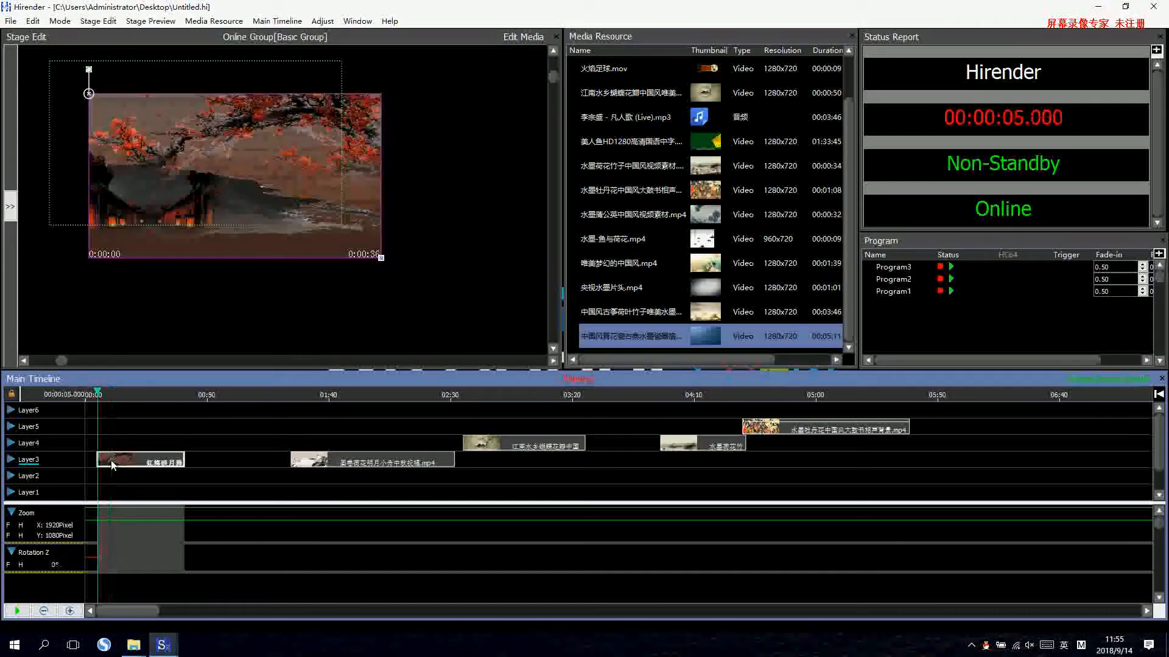
pyautogui.press('space')
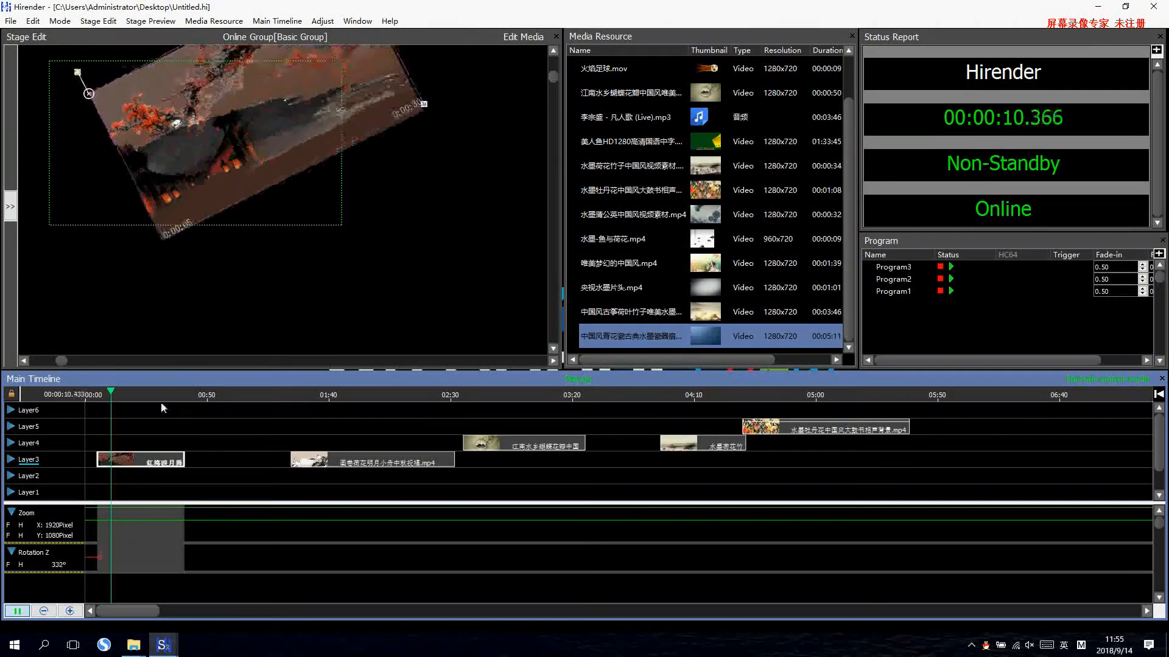
# Set the first Layer3 clip's anchor position to Center and realign the clip with the stage frame.
pyautogui.doubleClick(146, 456)
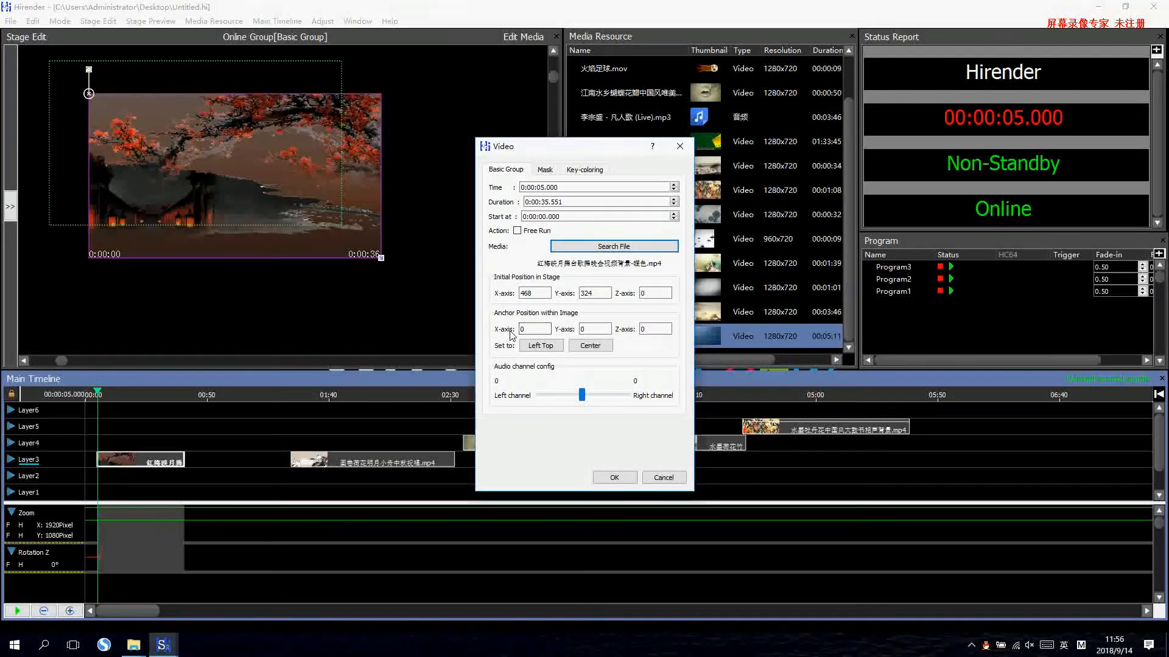
pyautogui.click(588, 347)
pyautogui.click(614, 478)
pyautogui.moveTo(147, 122); pyautogui.dragTo(252, 170)
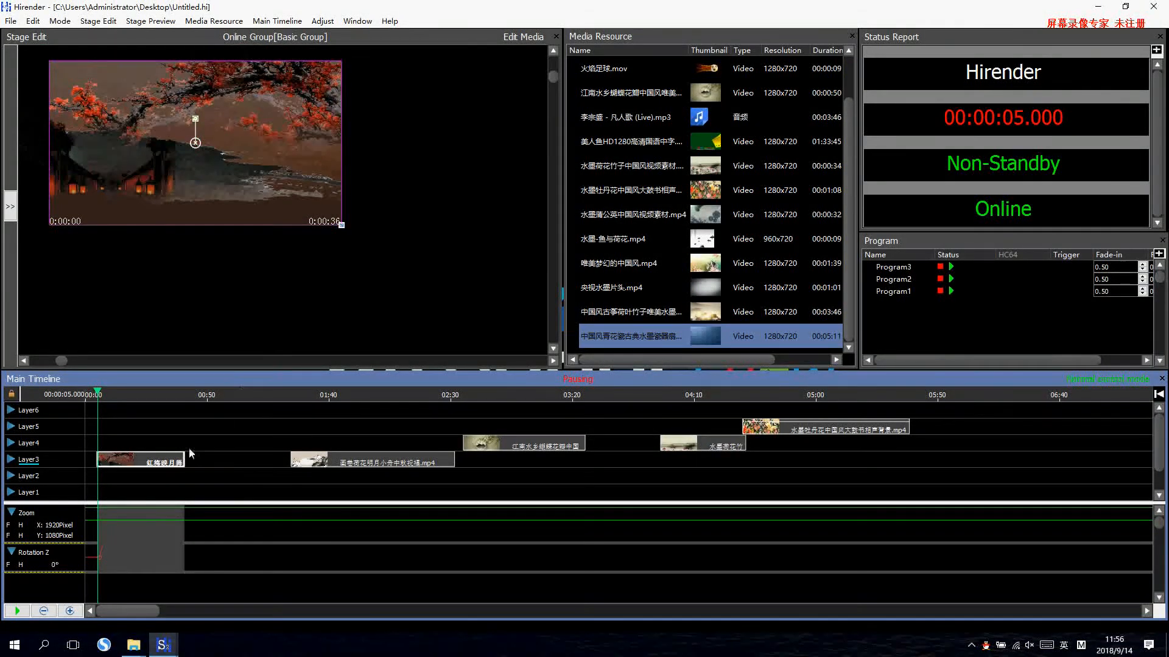
# Play the first Layer3 clip to preview its rotation about the centre anchor.
pyautogui.press('space')
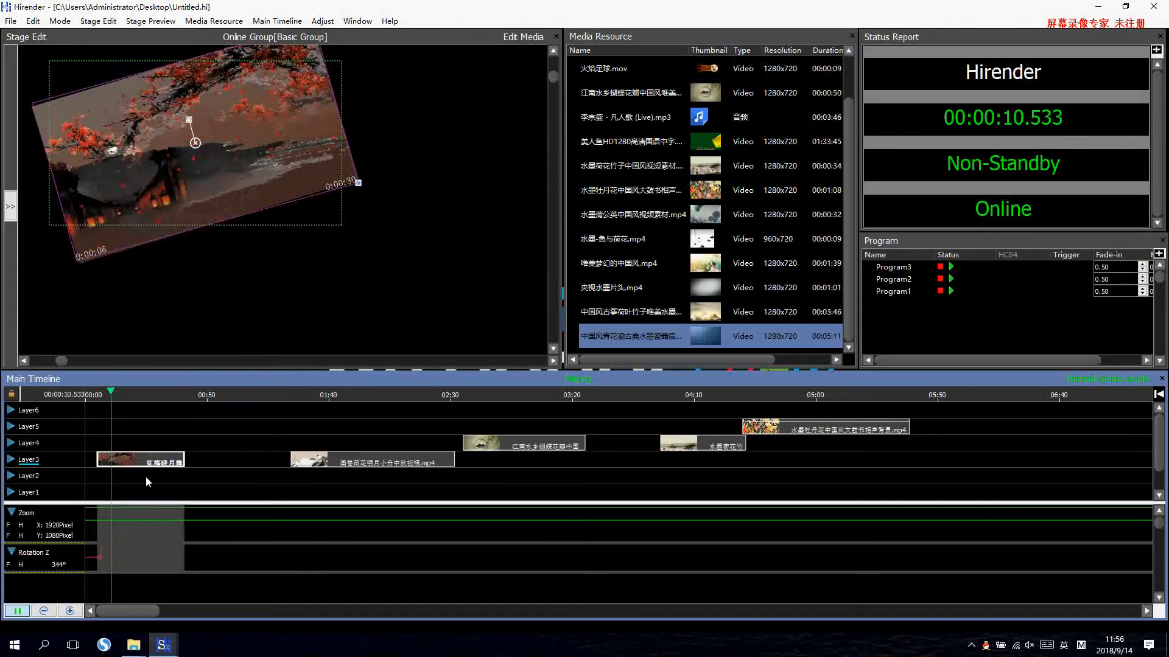
pyautogui.press('space')
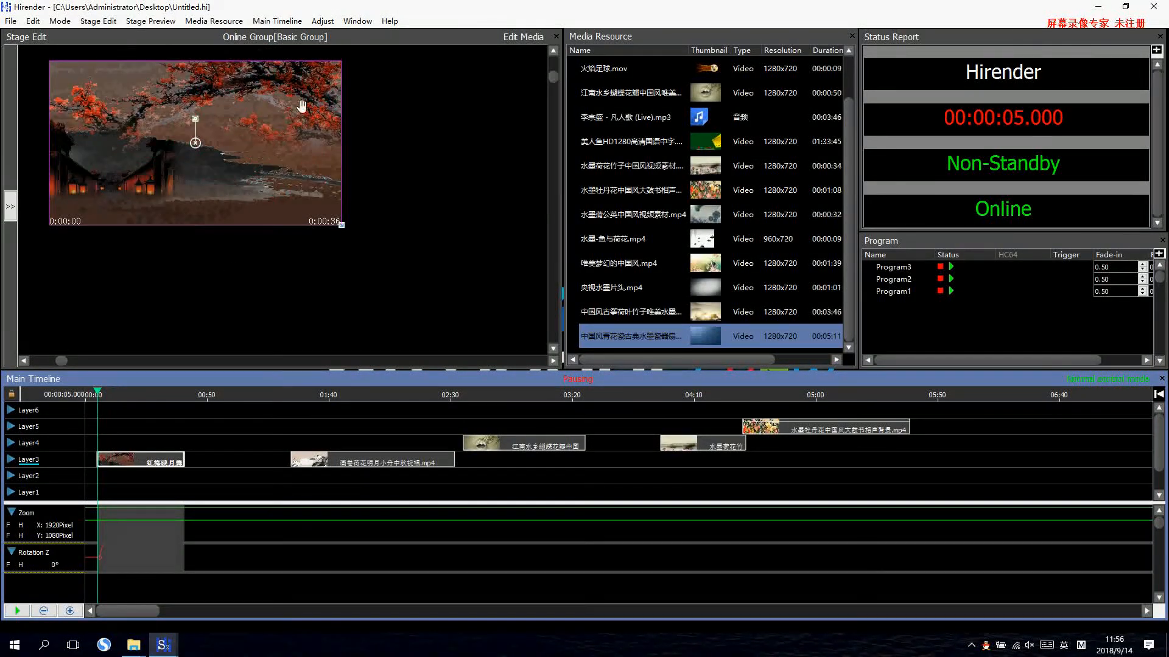
# Compare which adjustments are enabled on the two Layer3 clips and the first Layer4 clip.
pyautogui.click(323, 21)
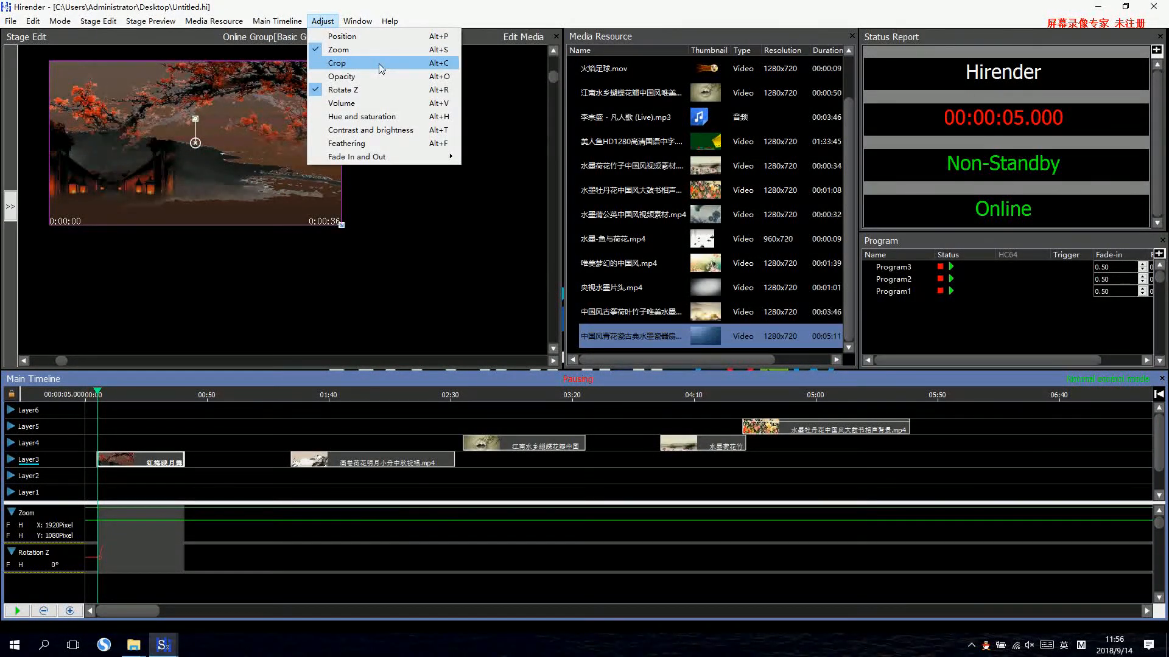
pyautogui.click(323, 461)
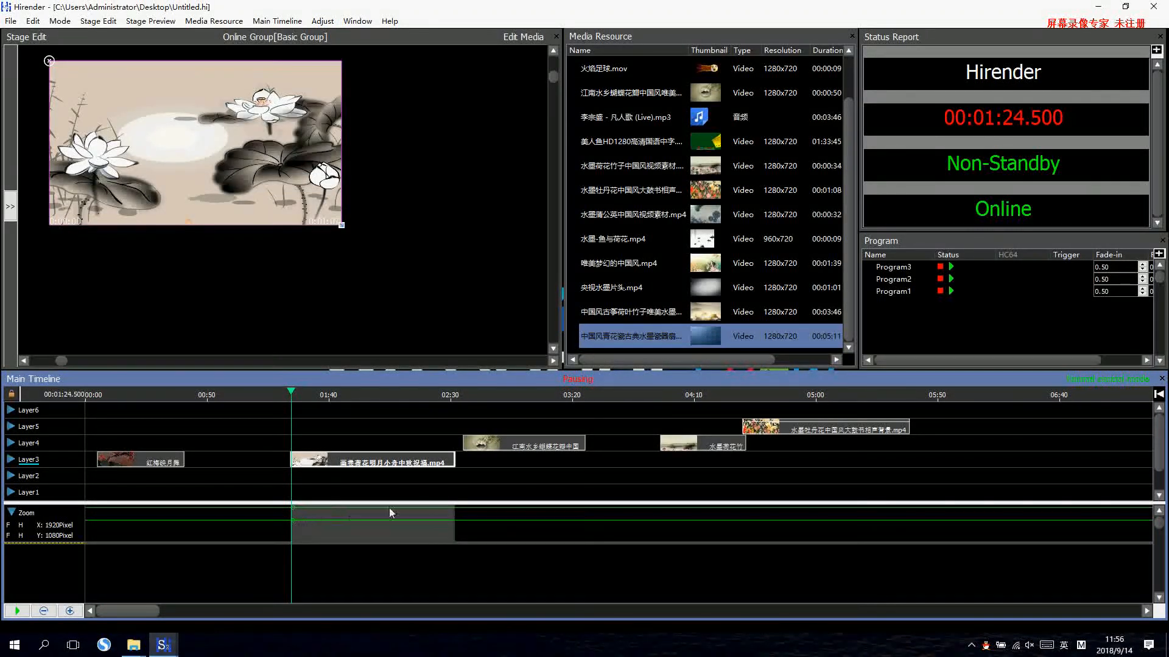
pyautogui.click(533, 449)
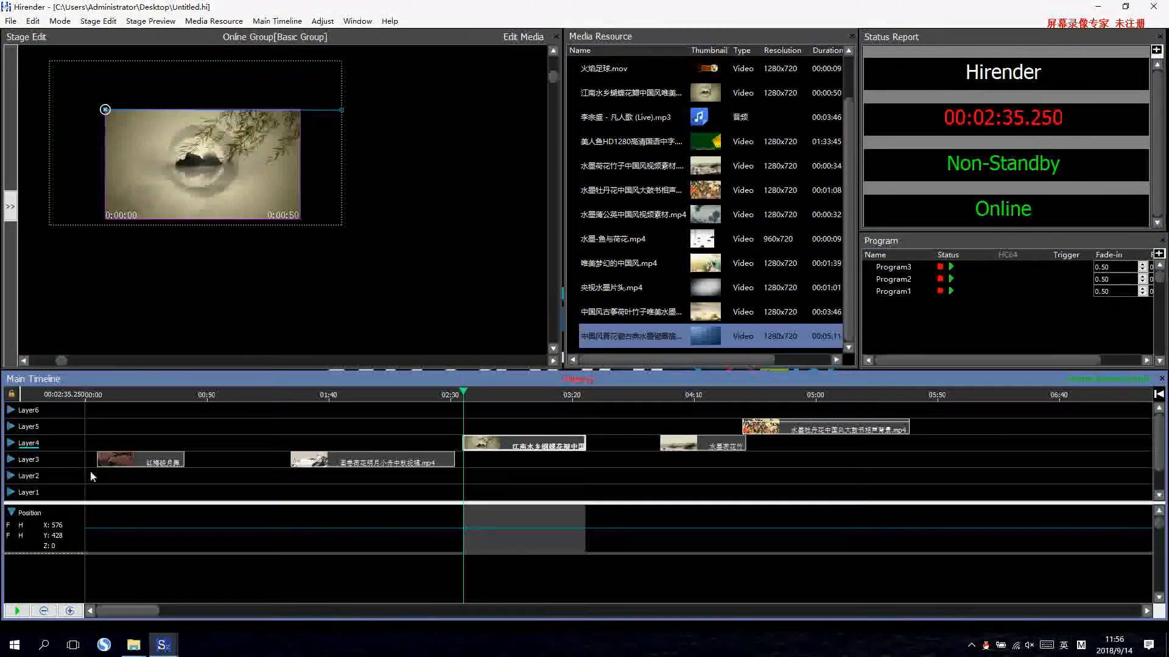
pyautogui.click(129, 464)
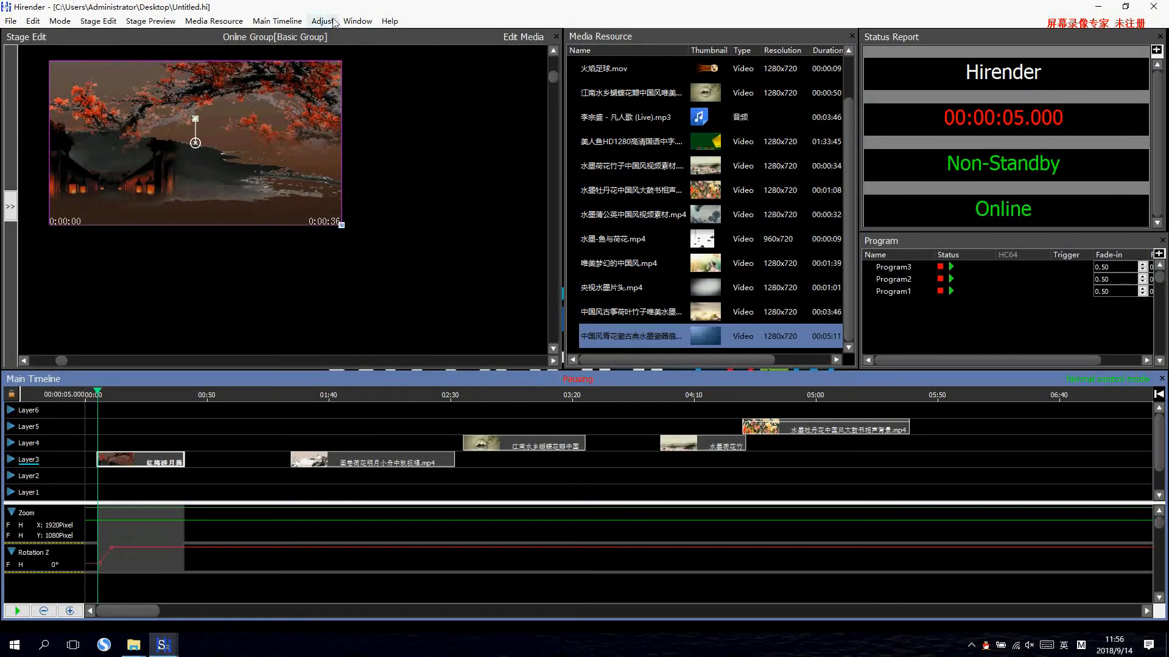
pyautogui.click(329, 22)
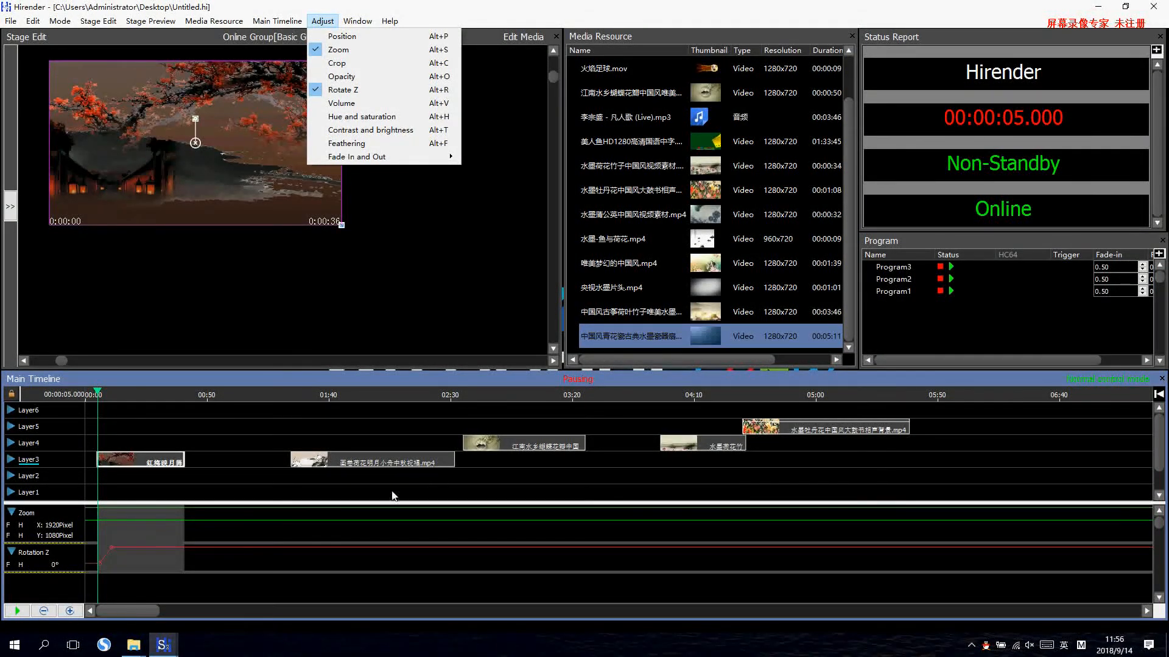
# Move the white lotus clip on Layer3 to start at 0:01:21.750 and check the scaling of its zoom keyframe near the start.
pyautogui.click(349, 465)
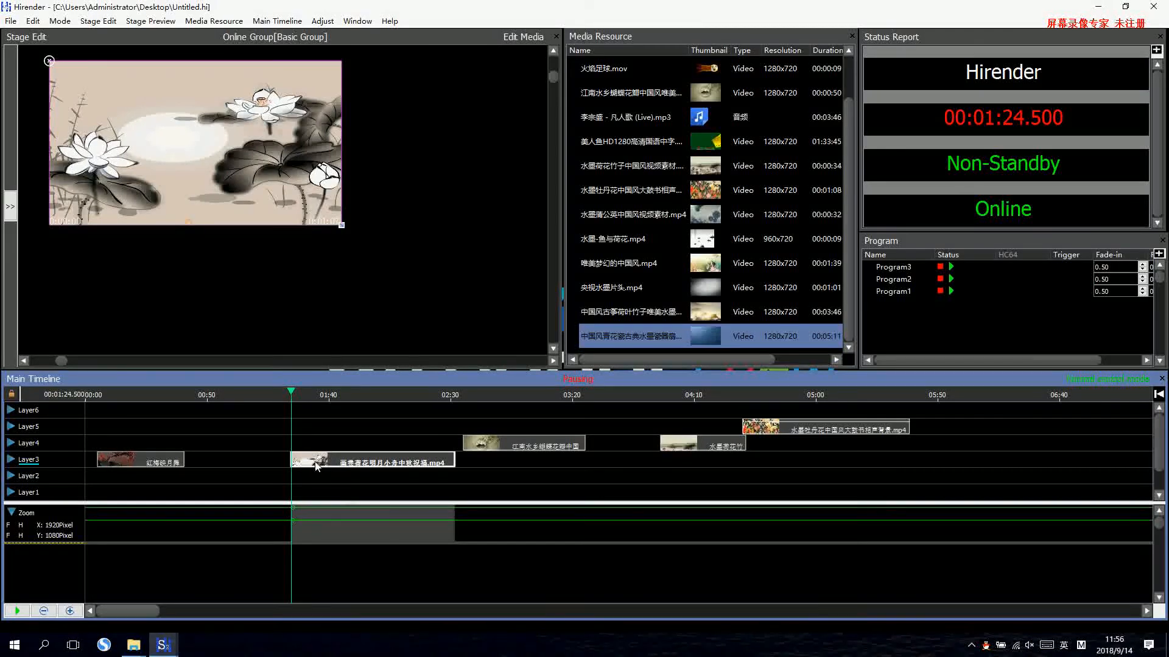
pyautogui.moveTo(315, 462); pyautogui.dragTo(308, 462)
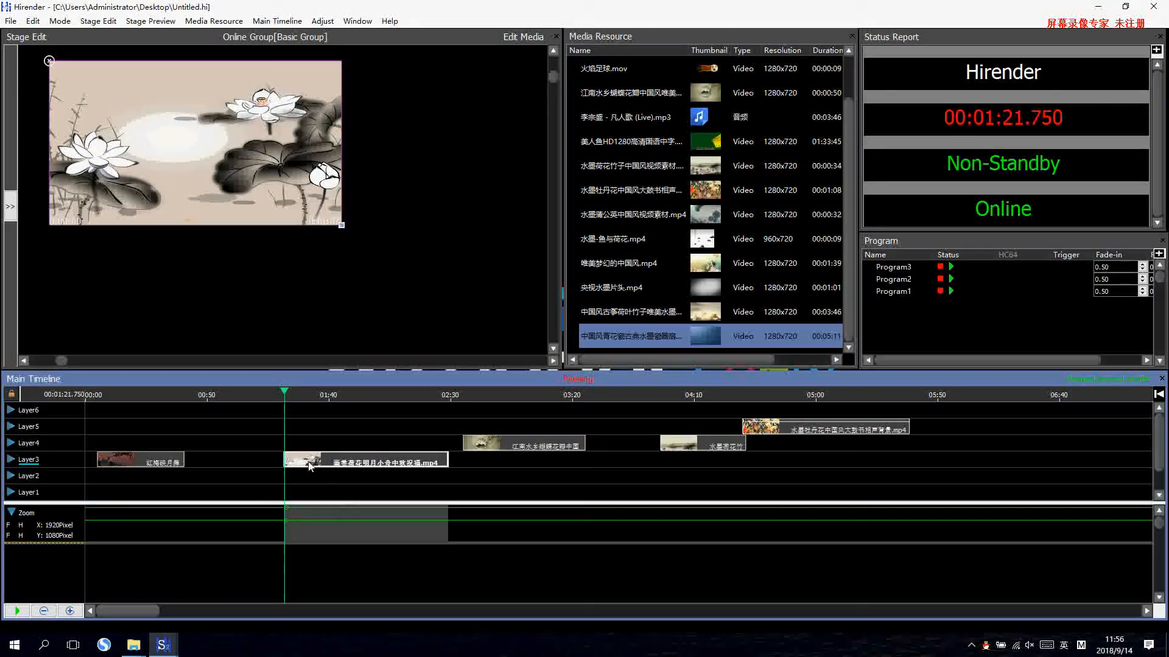
pyautogui.doubleClick(287, 509)
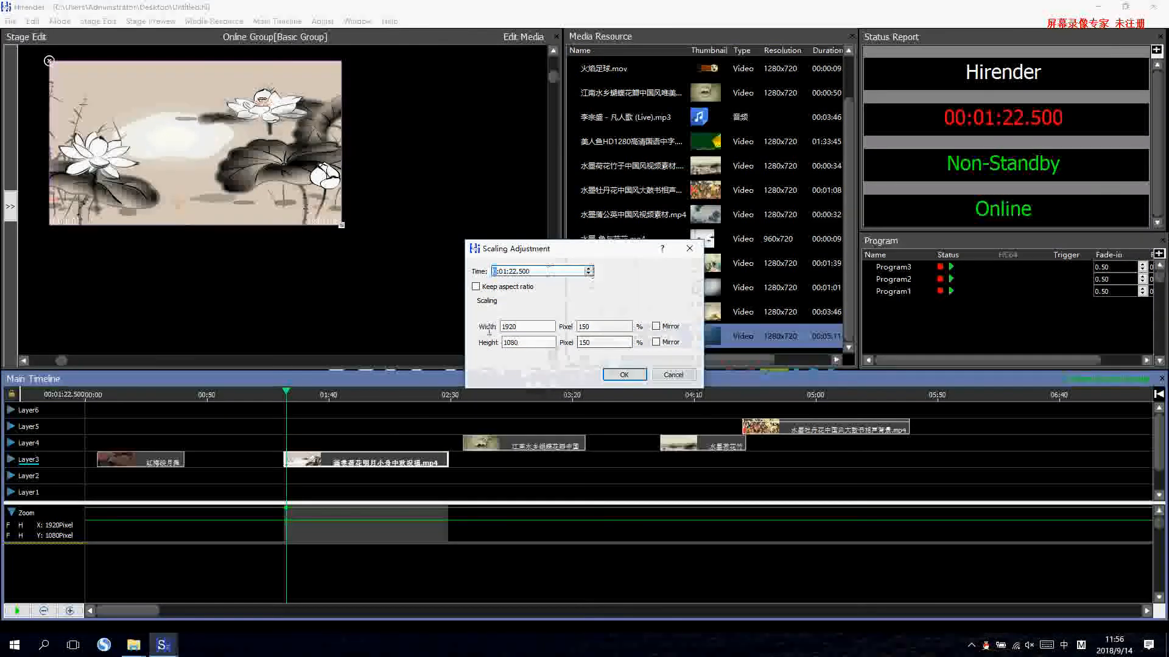
pyautogui.click(622, 374)
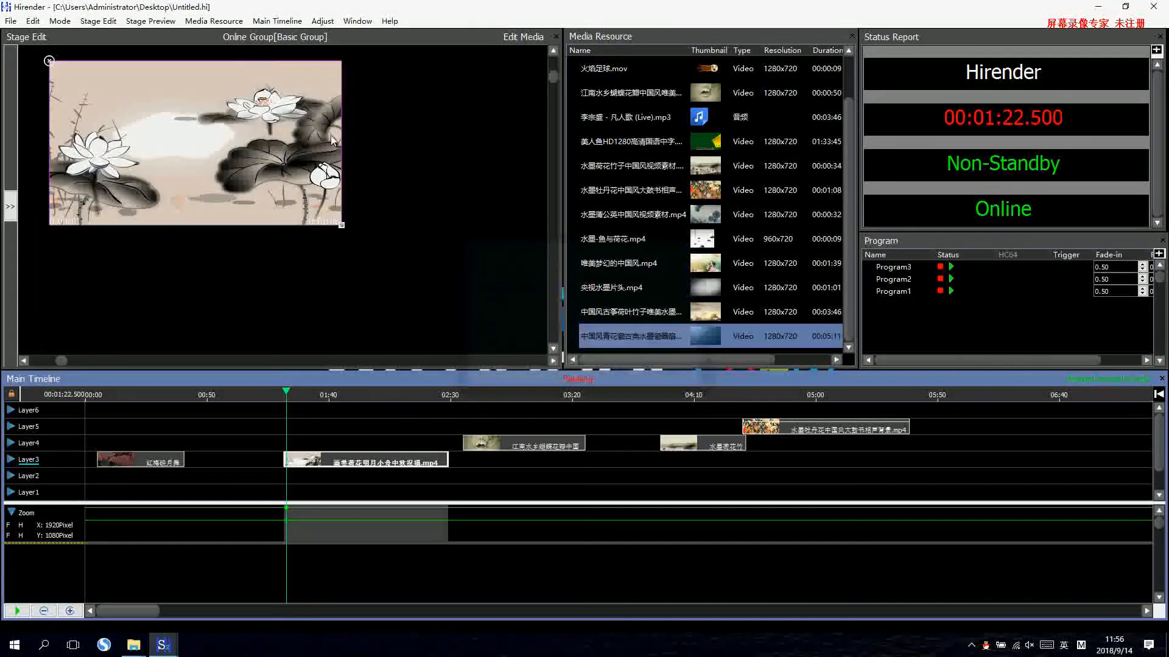
# Add a Zoom keyframe at 0:01:52.000 to the white lotus clip and view its scaling values without changing them.
pyautogui.click(323, 22)
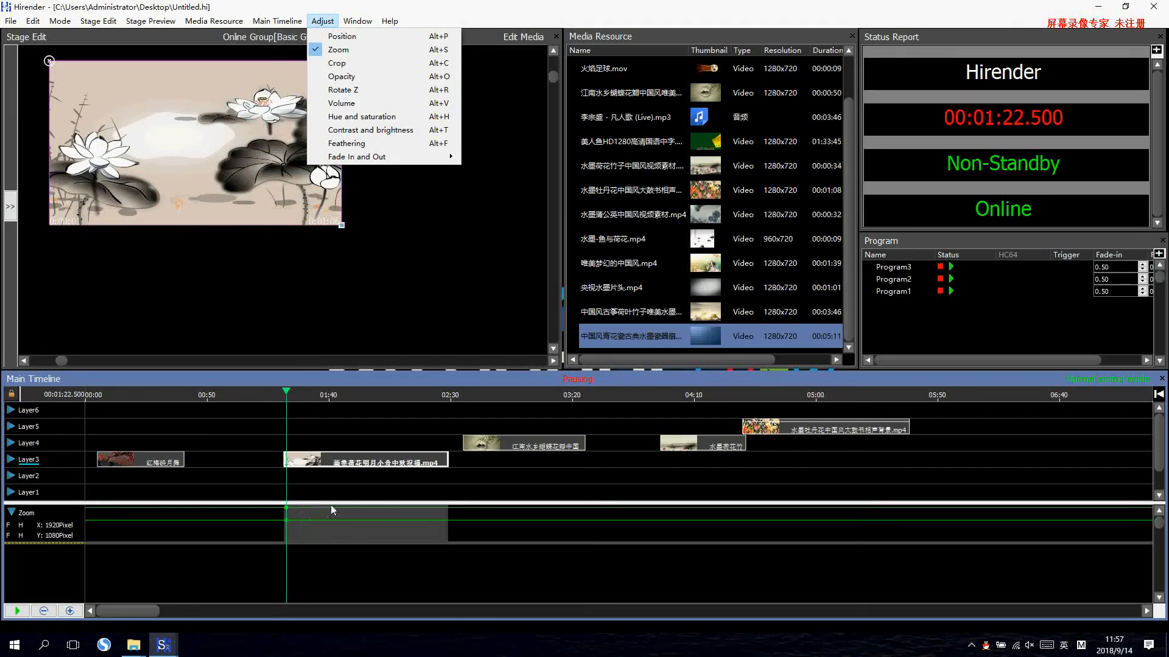
pyautogui.doubleClick(358, 514)
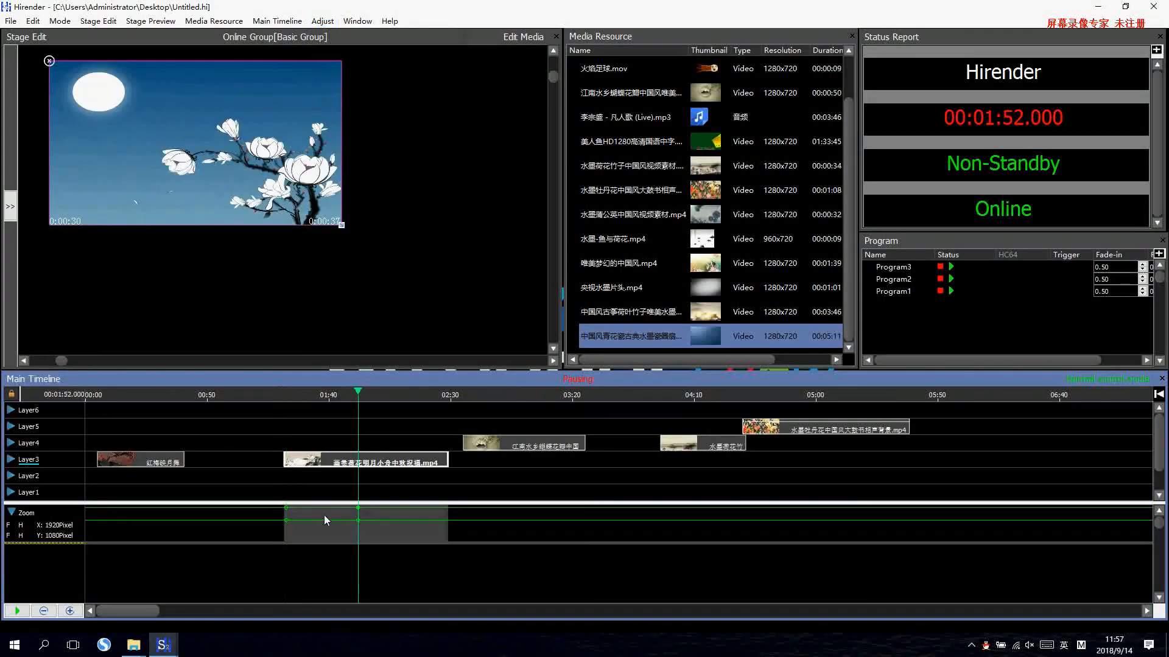
pyautogui.doubleClick(358, 510)
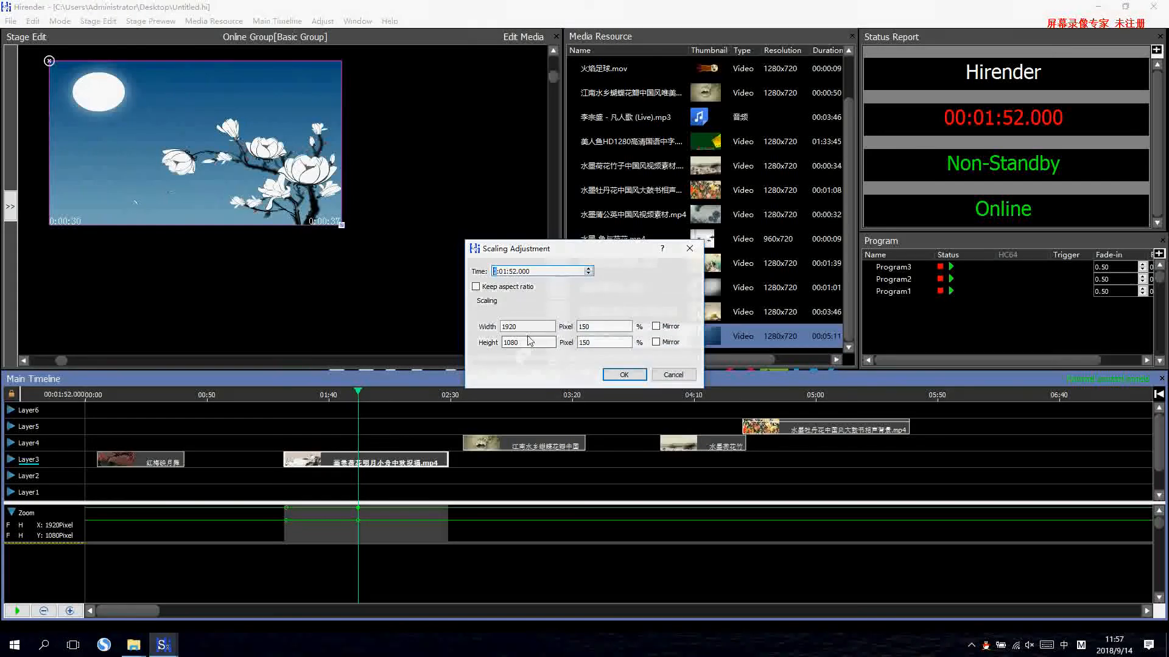
pyautogui.click(674, 373)
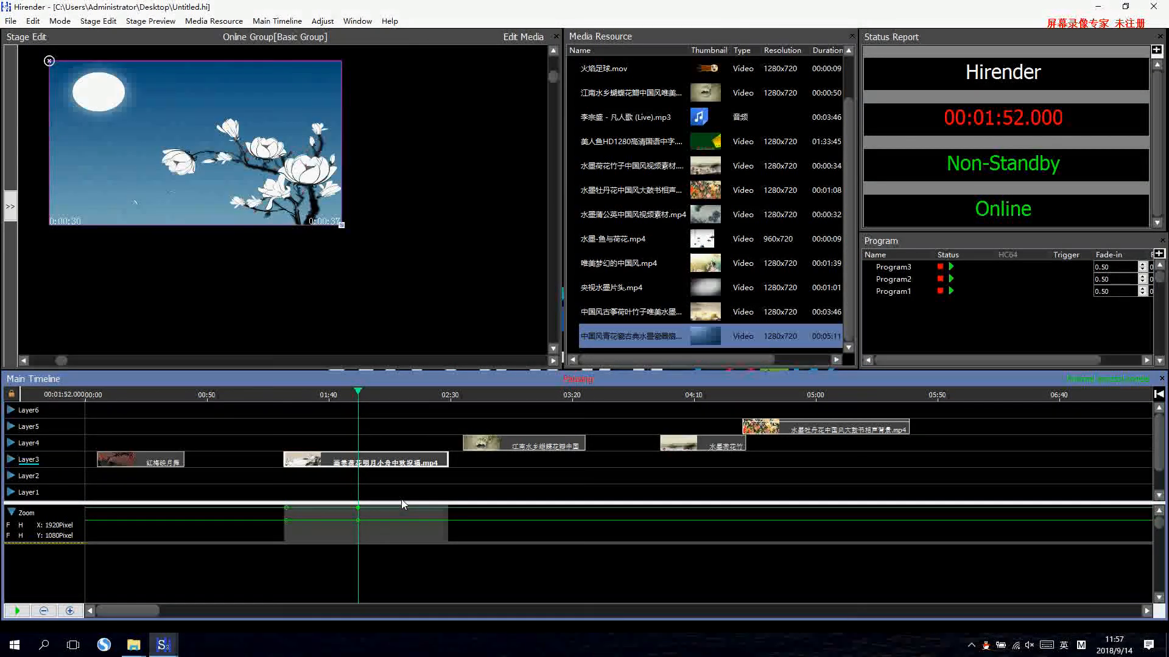